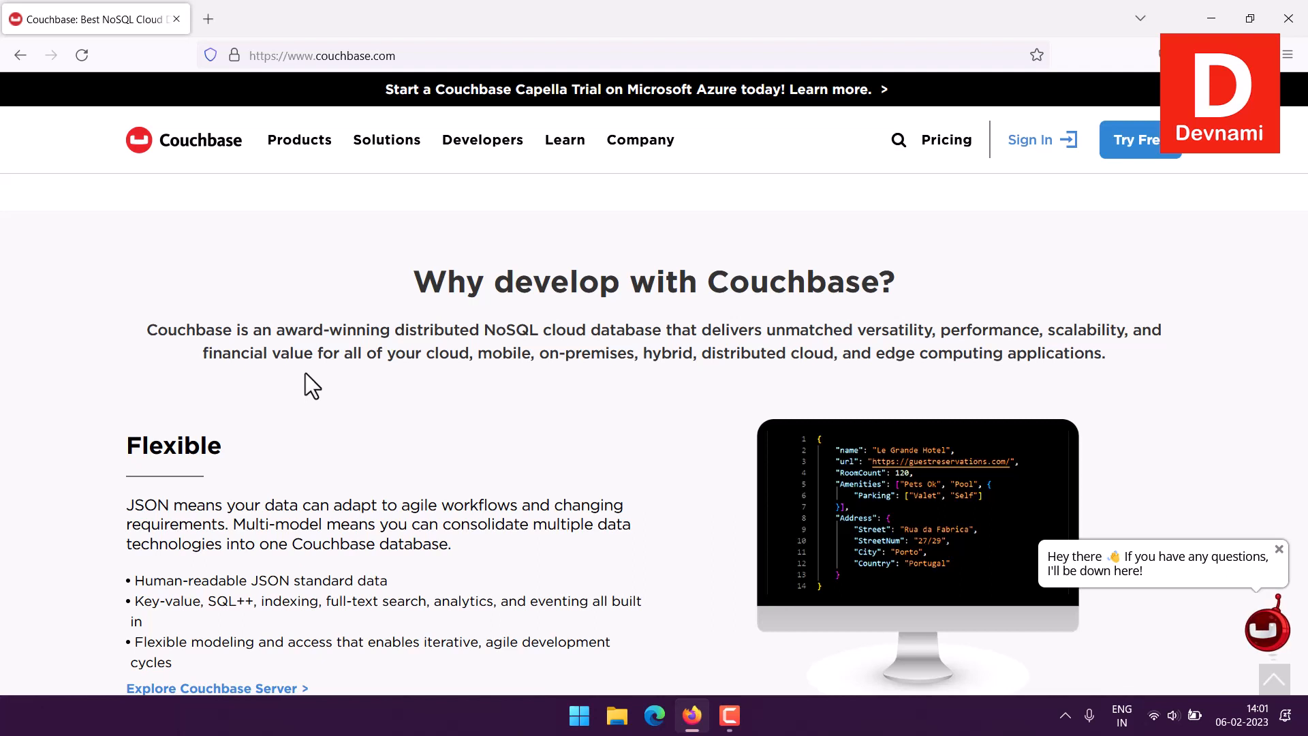
Return to the Couchbase home page and open the product page for the self-managed Server offering.
left_click(197, 153)
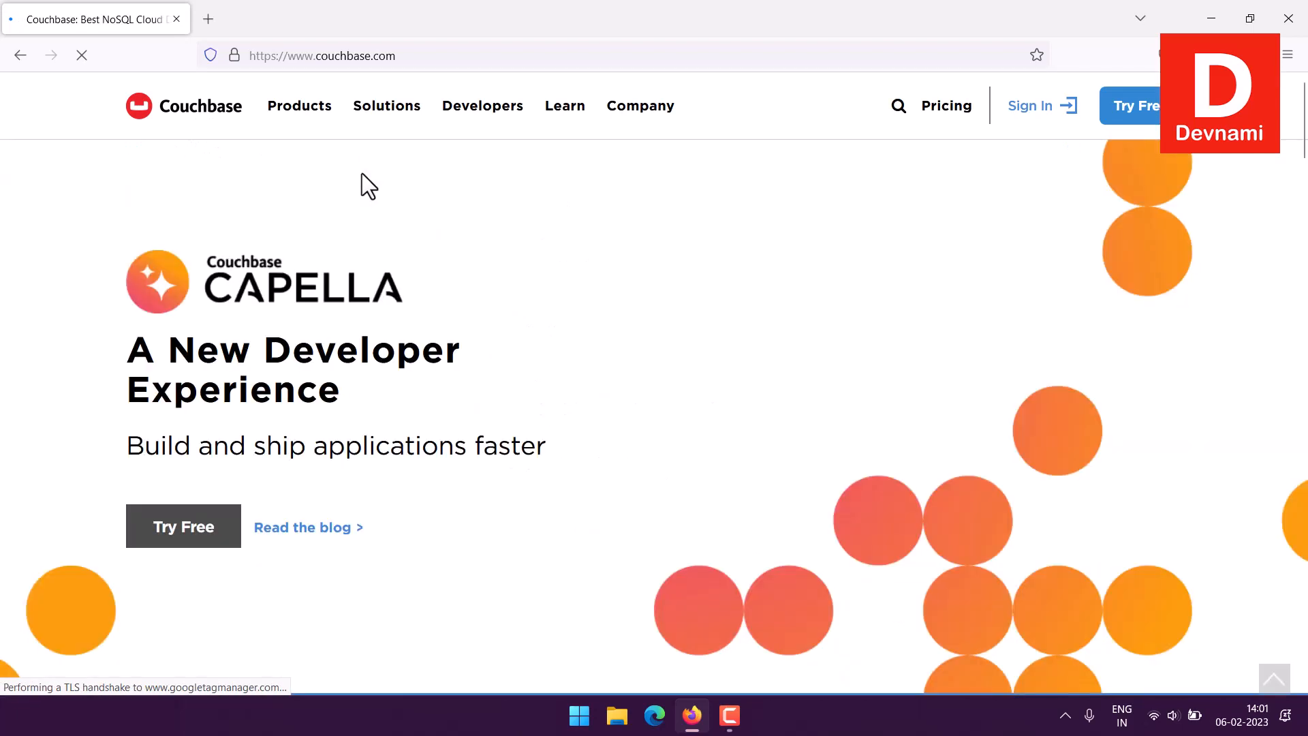
mouse_move(317, 151)
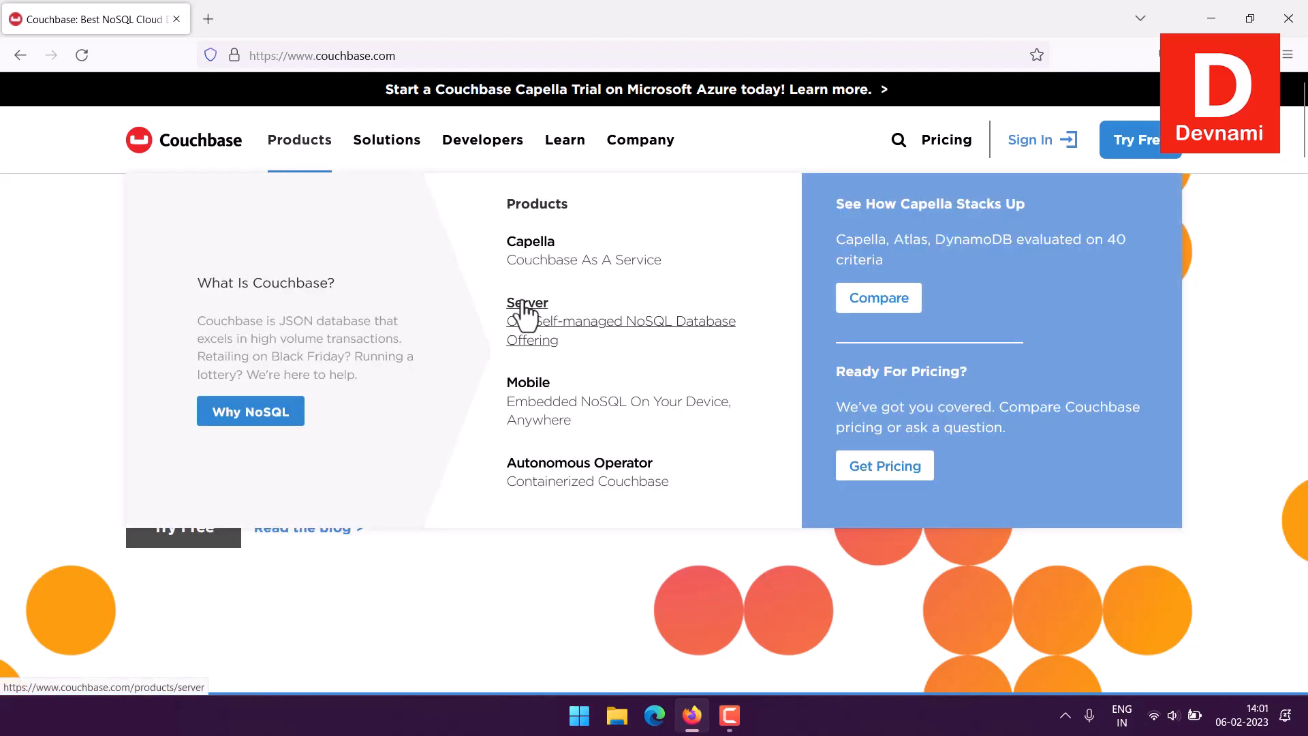
left_click(523, 307)
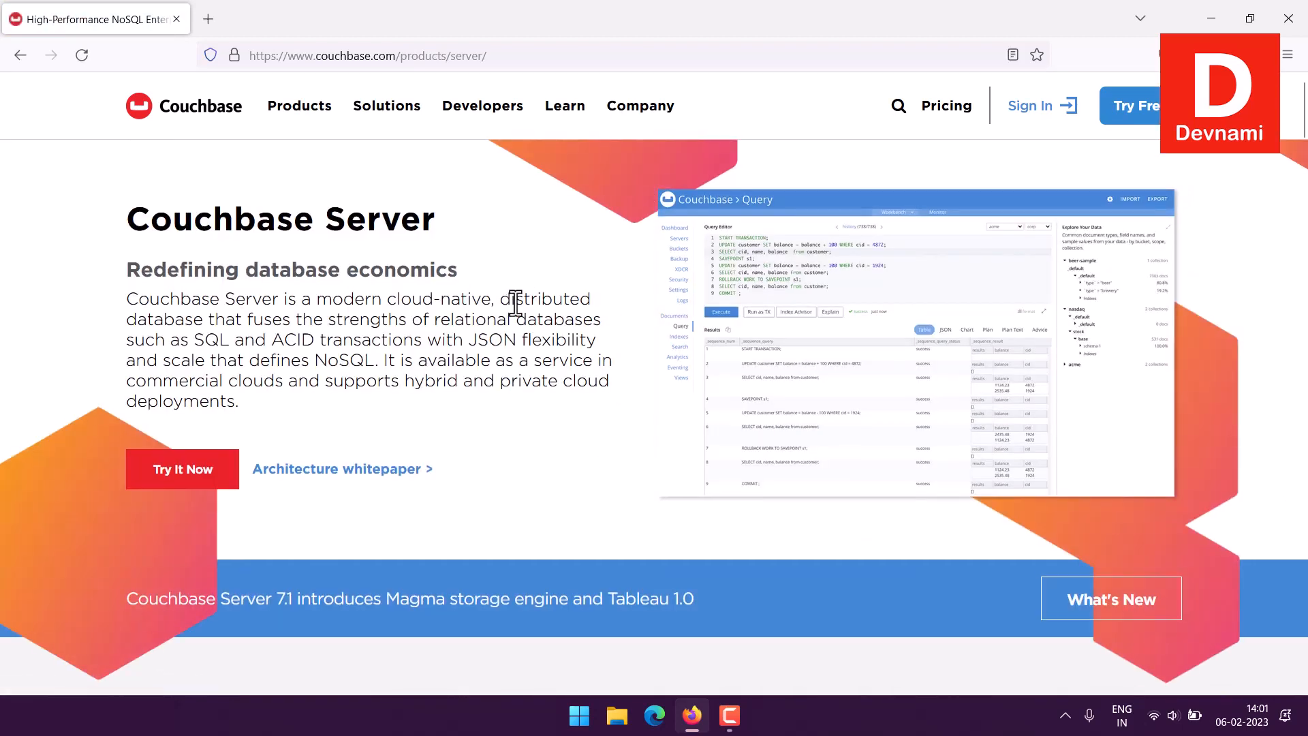
Open the Couchbase Downloads page from the quick links in the Server page's footer.
scroll(522, 314, "down", 10)
scroll(515, 293, "down", 15)
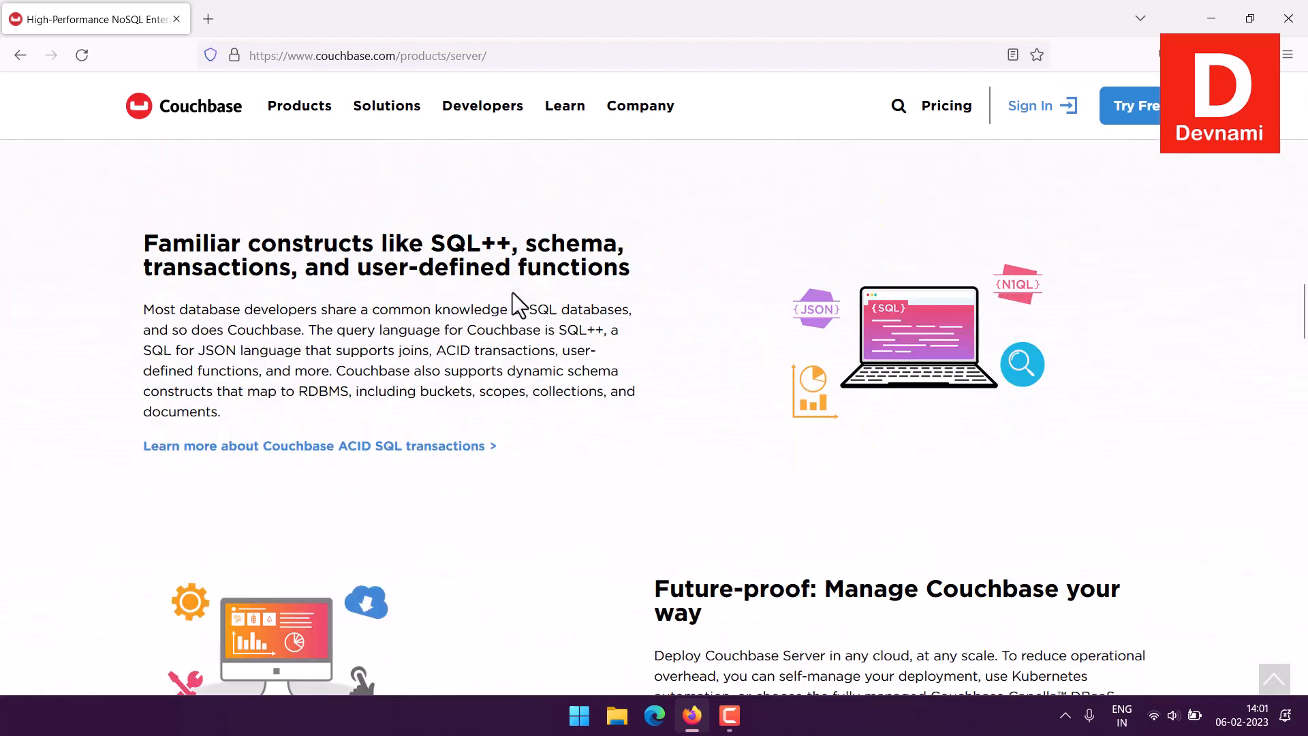
scroll(512, 293, "down", 10)
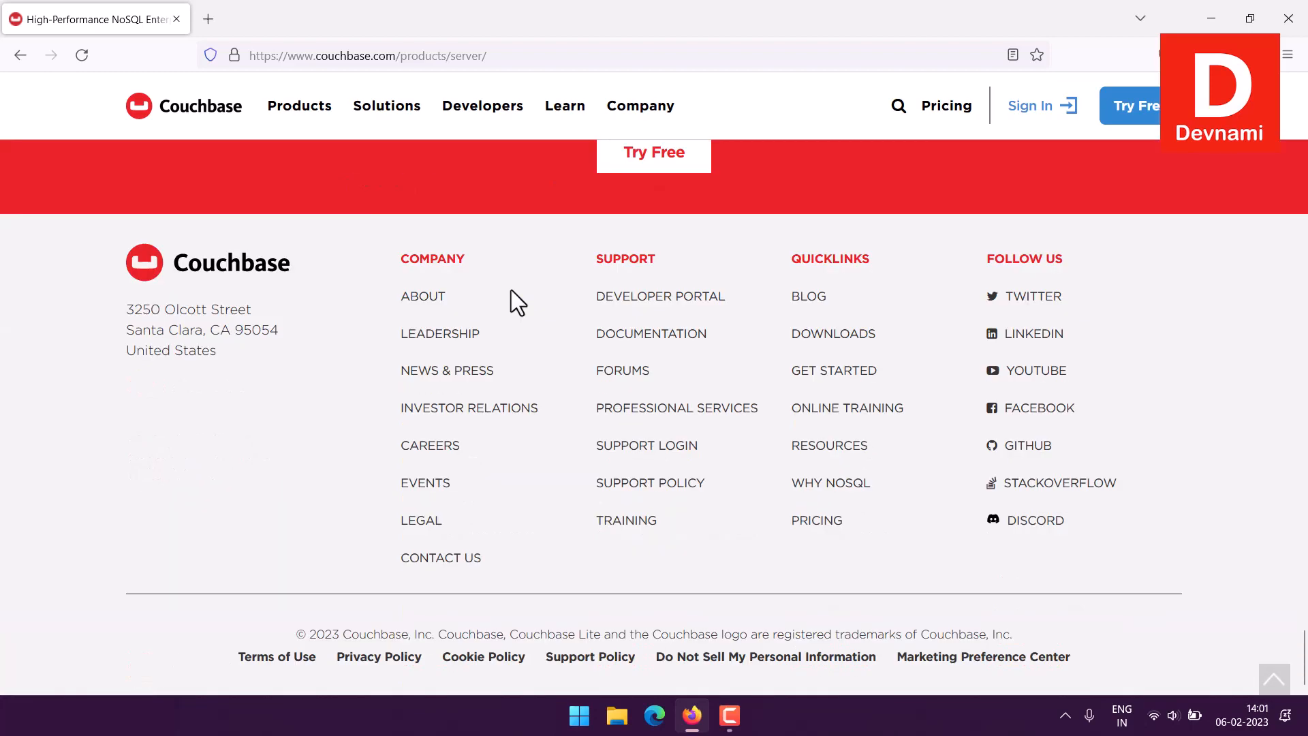
left_click(845, 335)
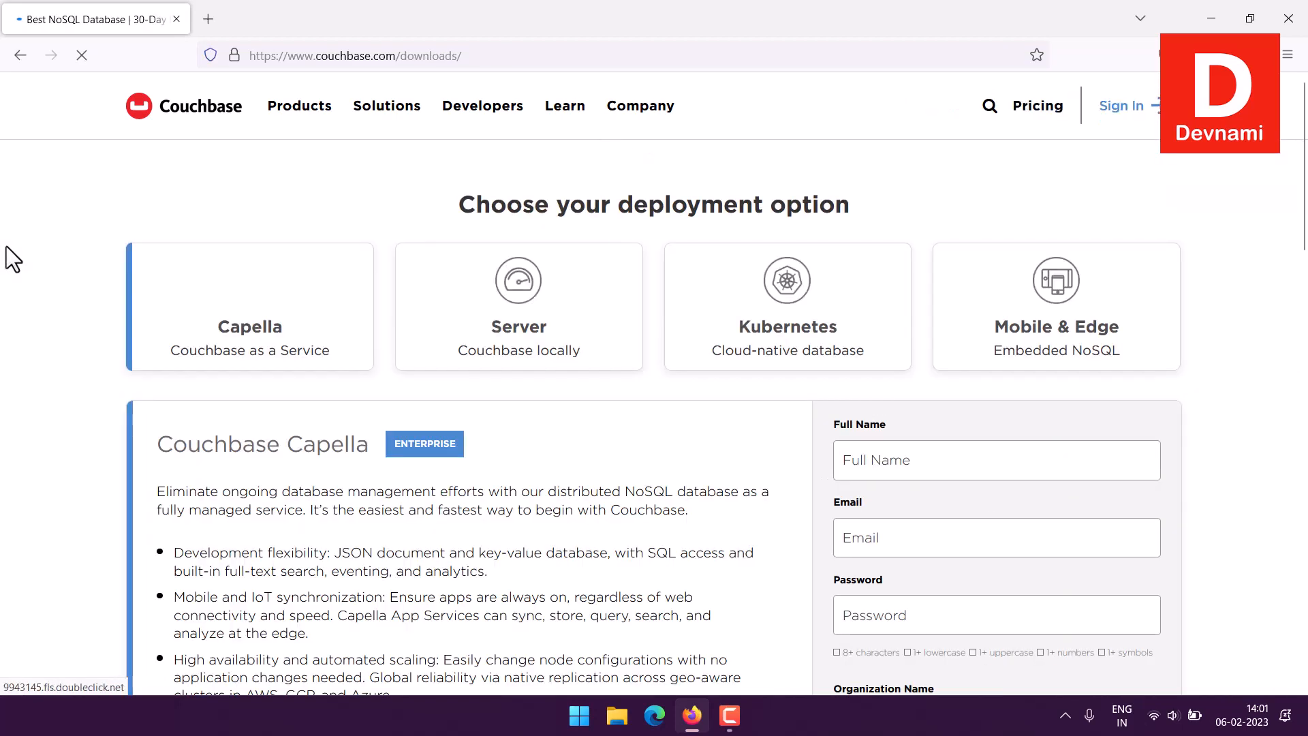
Look over the Downloads page, examining the deployment options, the Capella description and the tools offered for Couchbase.
scroll(6, 246, "down", 15)
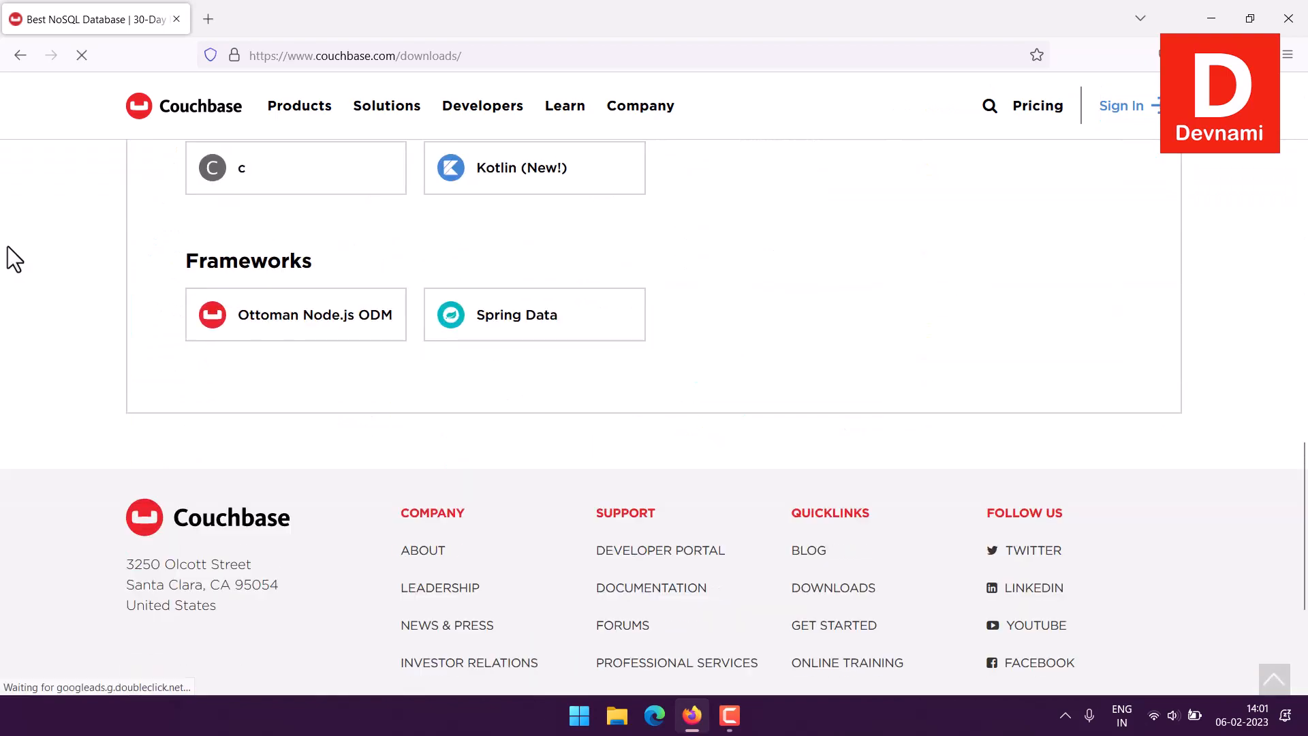
scroll(6, 247, "down", 3)
scroll(7, 247, "up", 20)
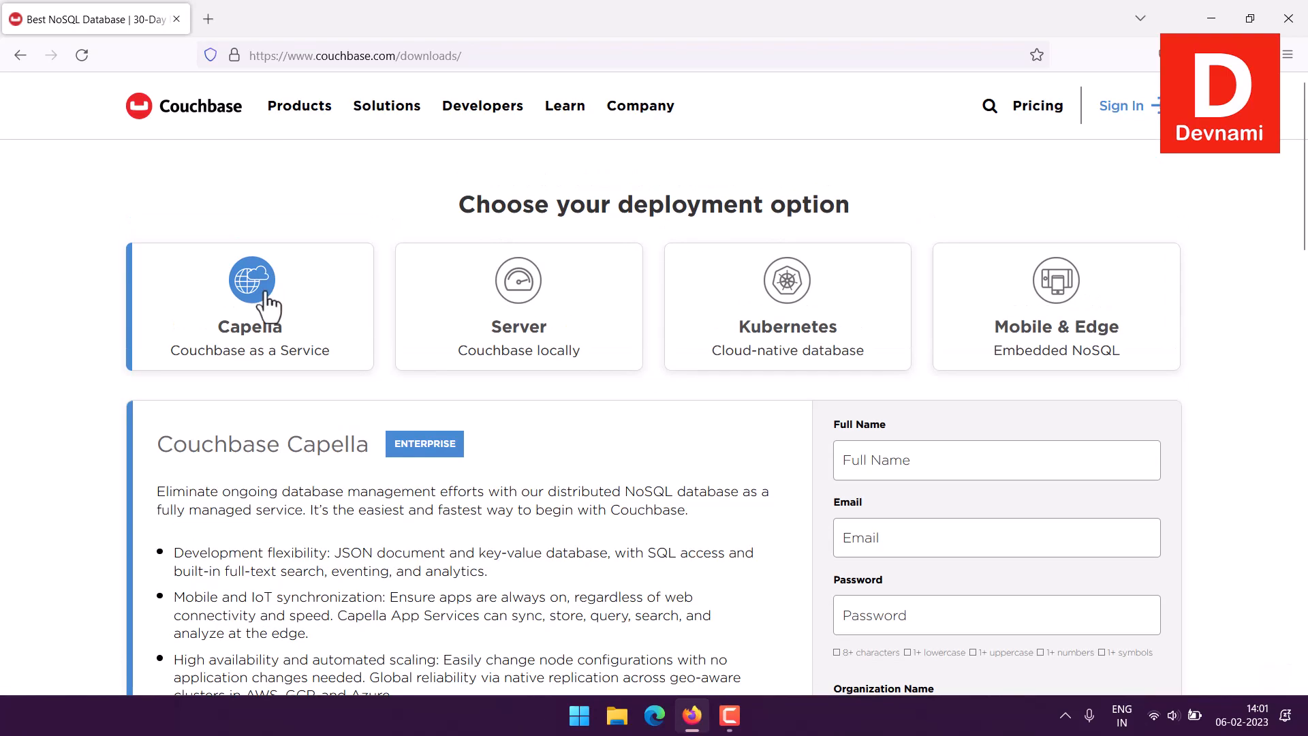
scroll(26, 300, "down", 4)
scroll(396, 362, "up", 3)
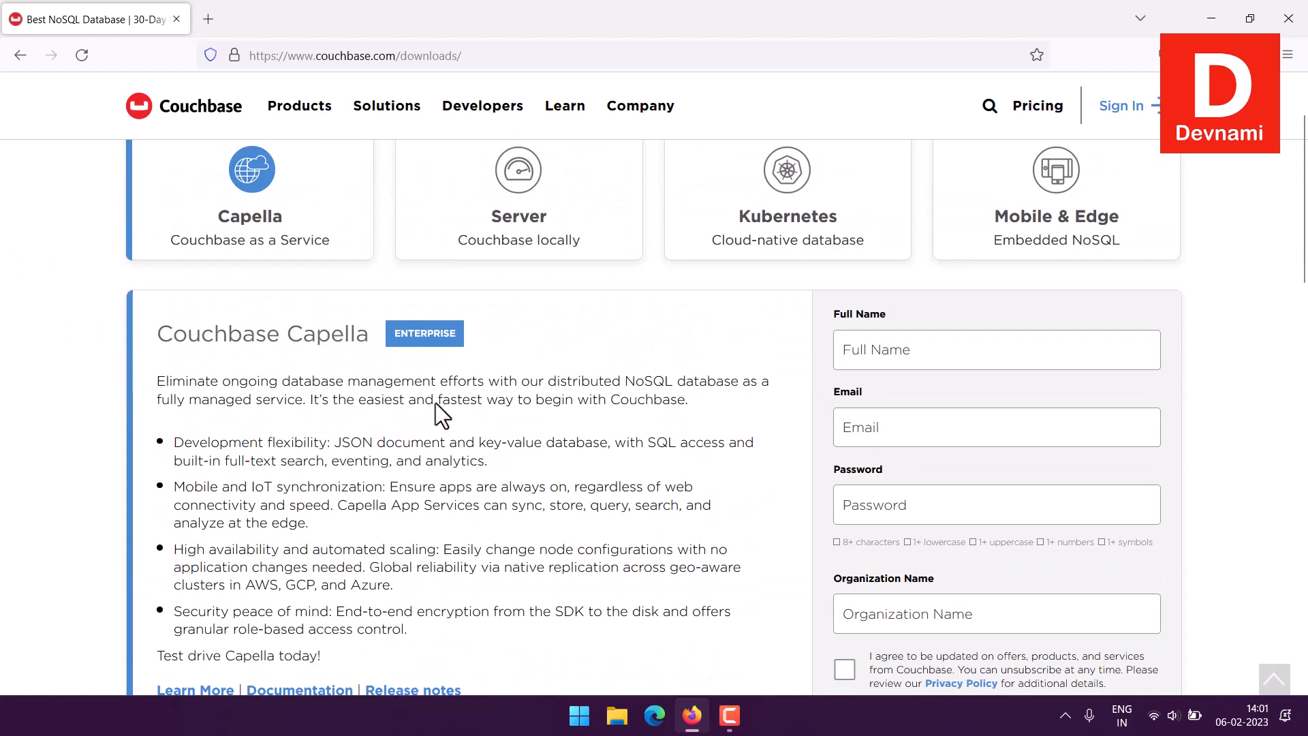
scroll(136, 334, "up", 2)
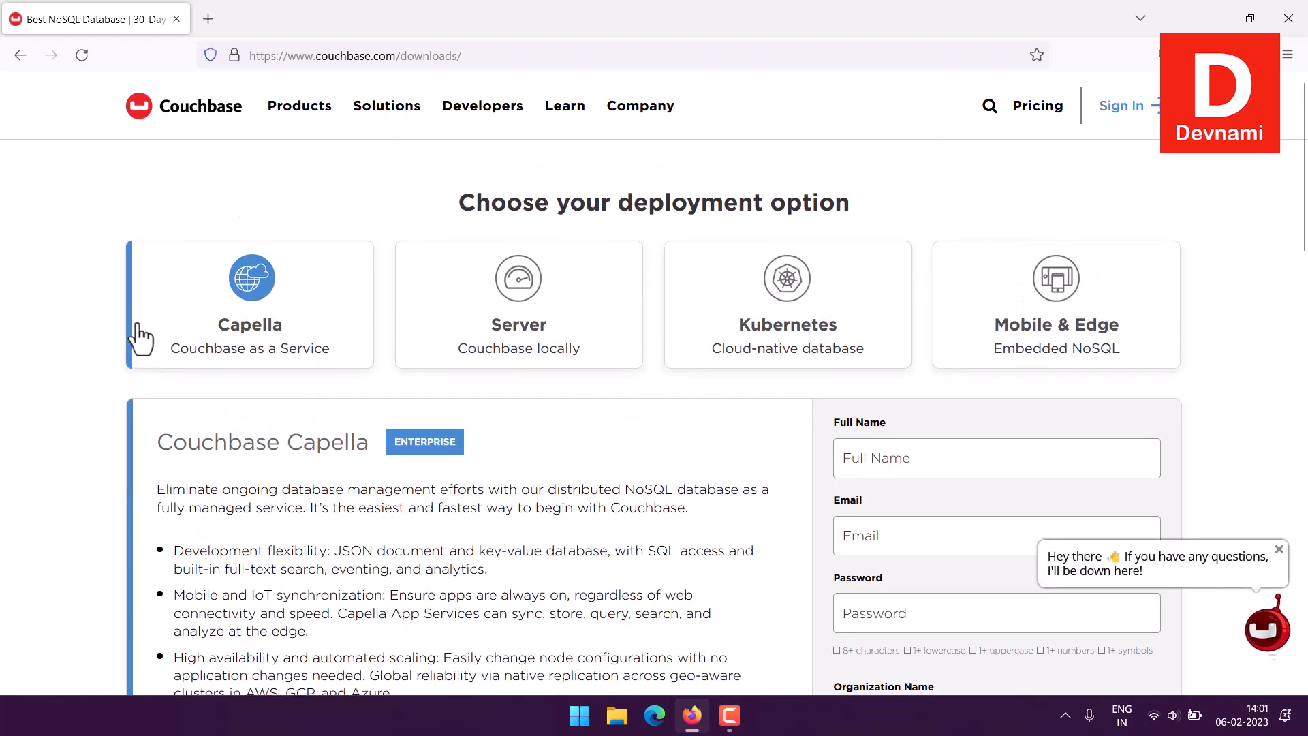
scroll(138, 327, "down", 8)
scroll(99, 312, "down", 9)
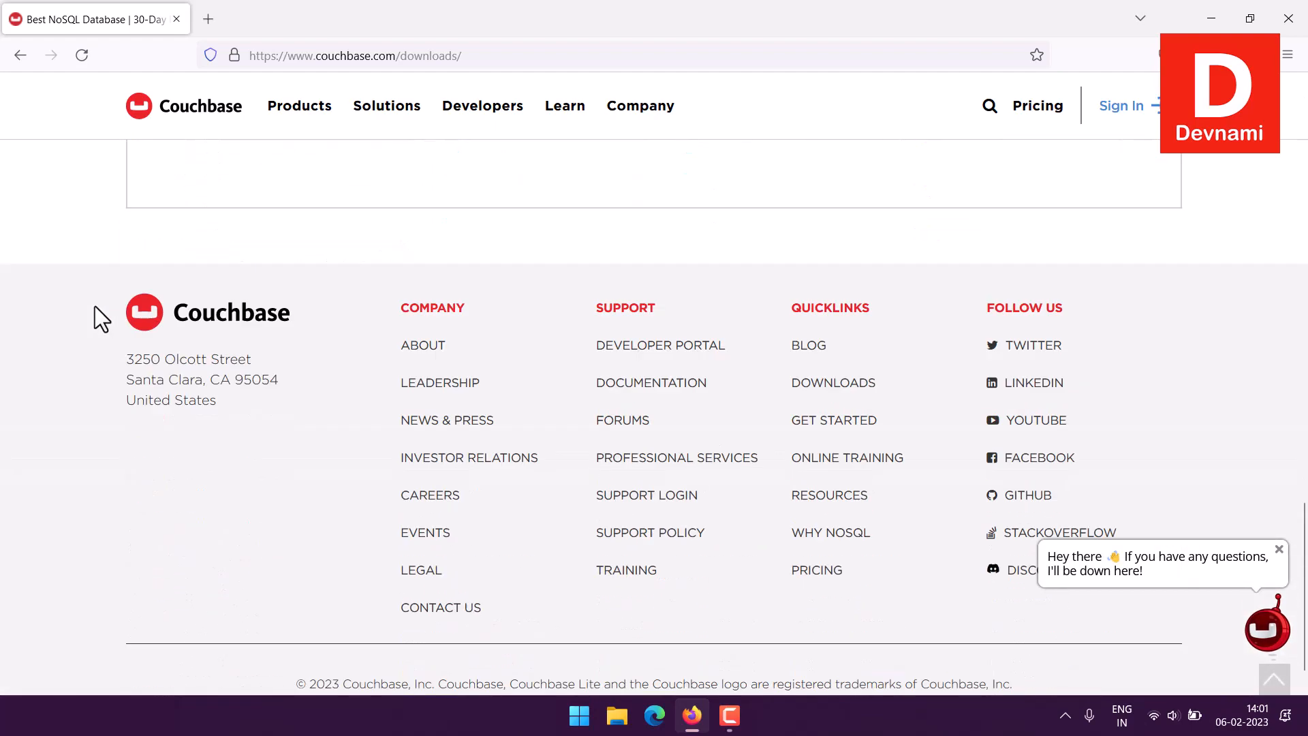
scroll(95, 306, "up", 15)
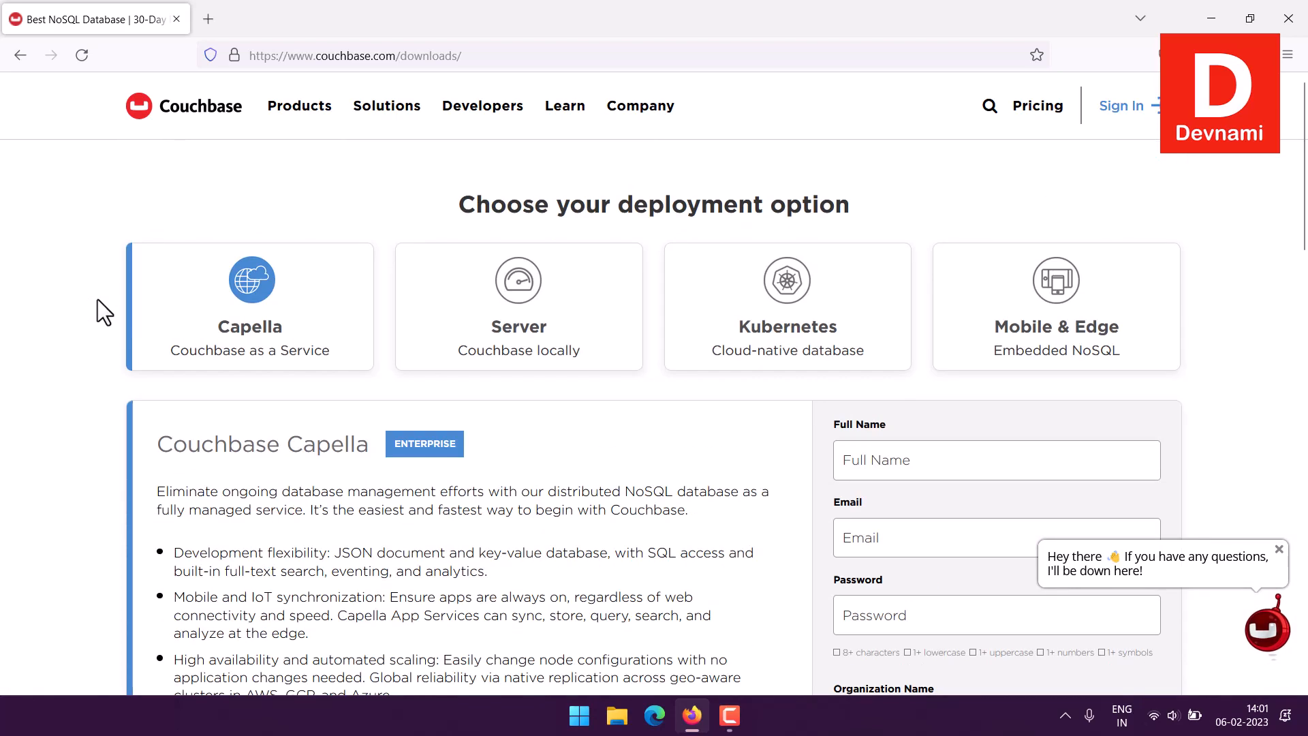
mouse_move(298, 121)
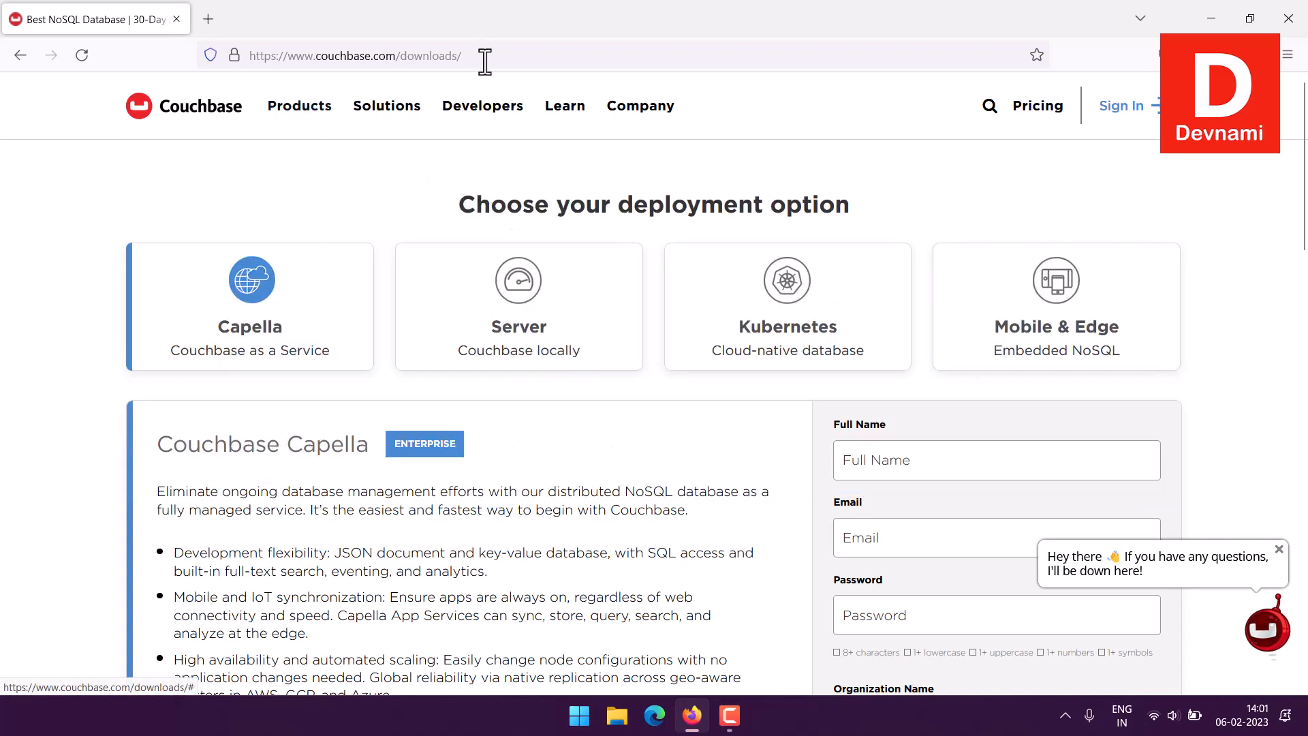
mouse_move(488, 120)
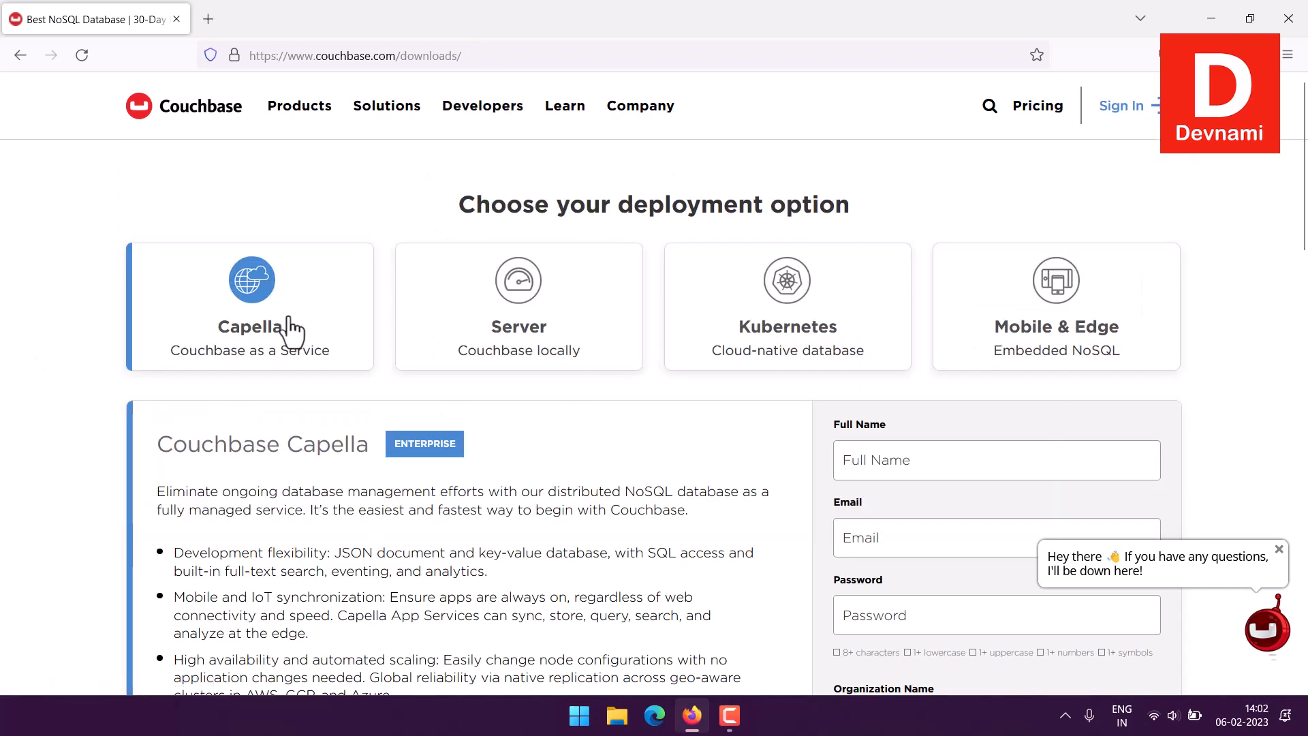
Choose the Server deployment option and expand the Couchbase Server Community edition section.
left_click_drag(280, 318, 611, 410)
left_click(511, 290)
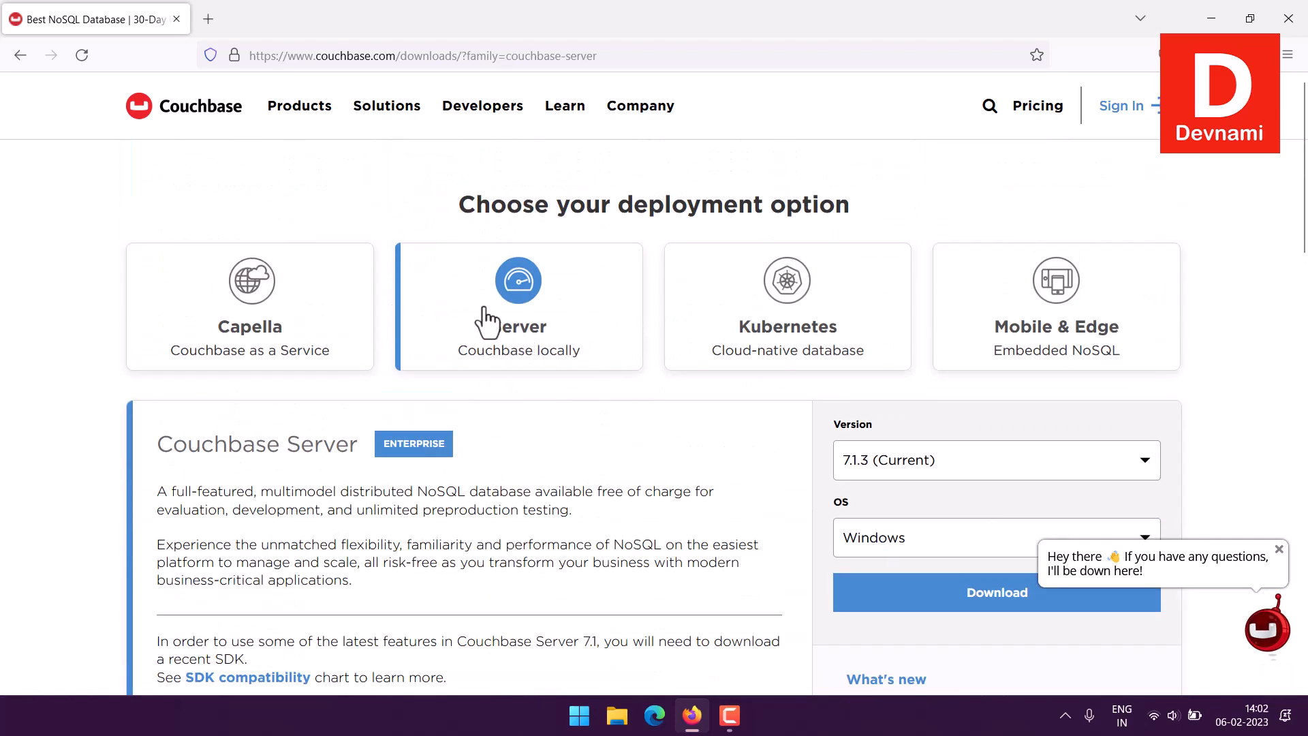
scroll(541, 344, "down", 2)
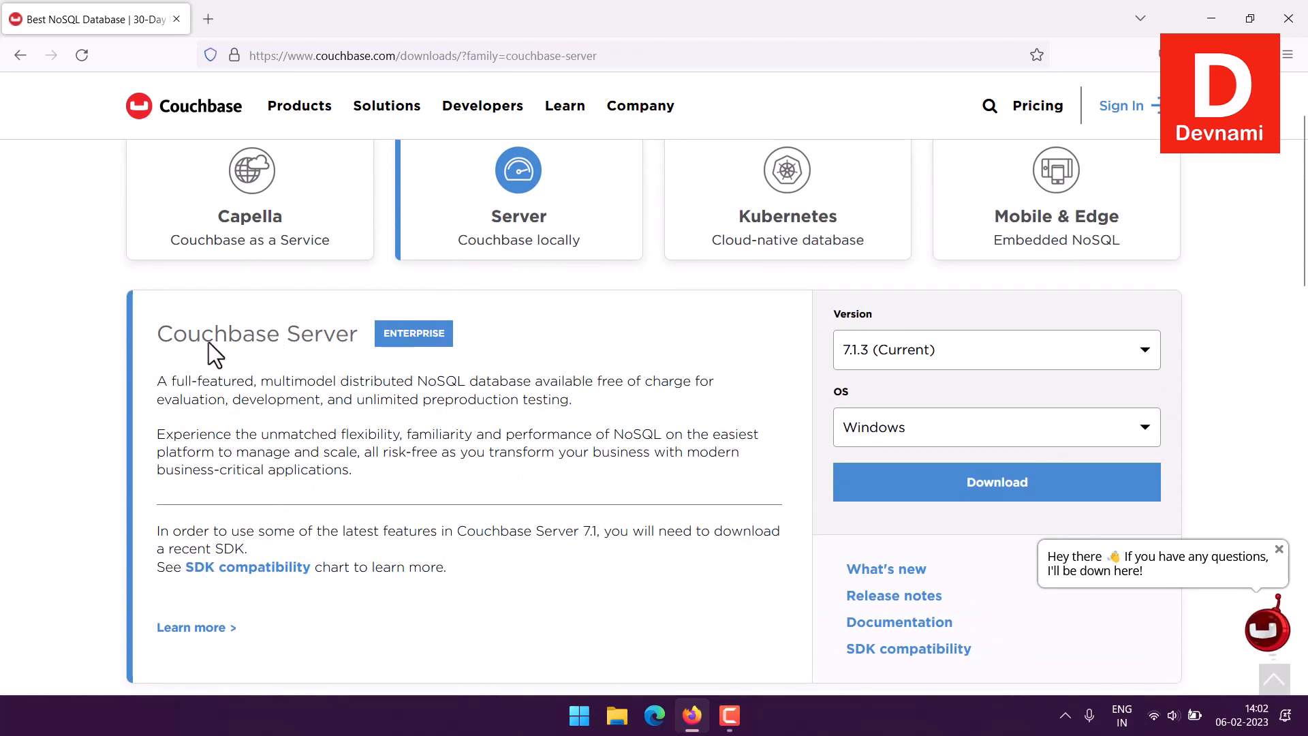
left_click_drag(209, 342, 493, 337)
left_click(515, 336)
scroll(517, 337, "down", 6)
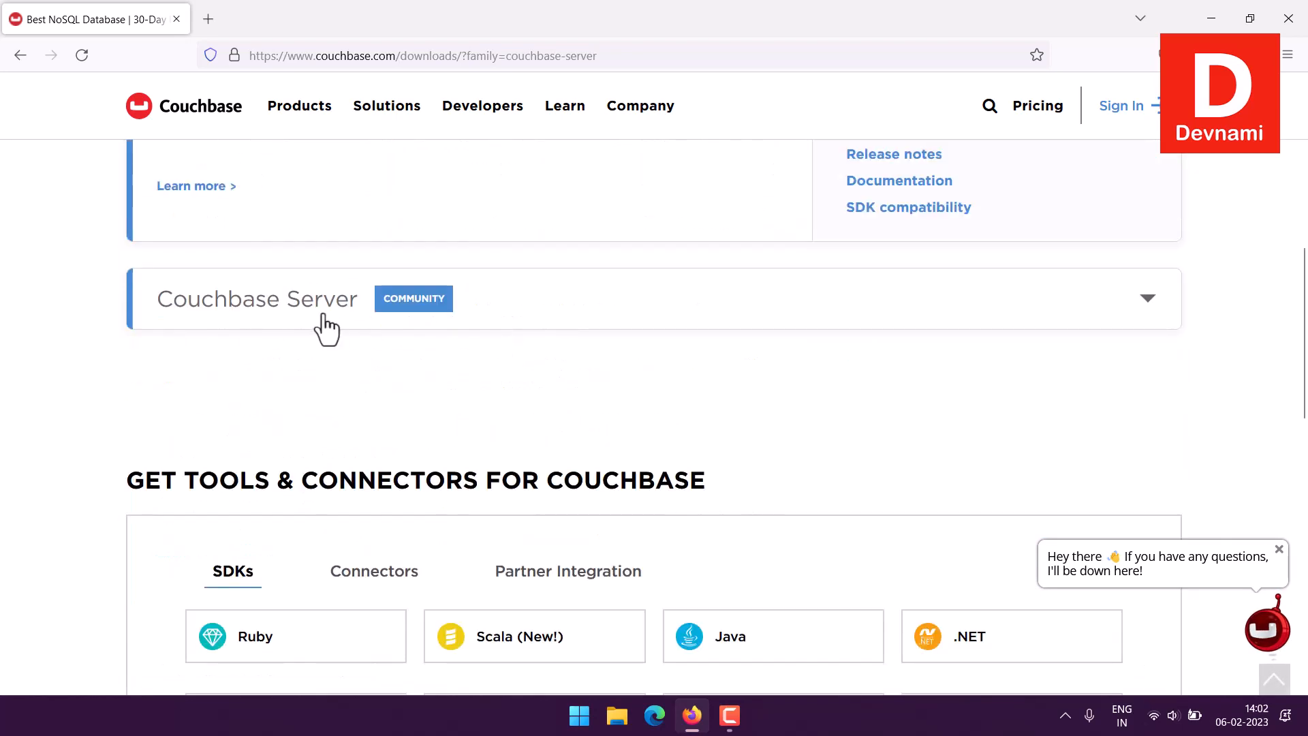
left_click(1144, 311)
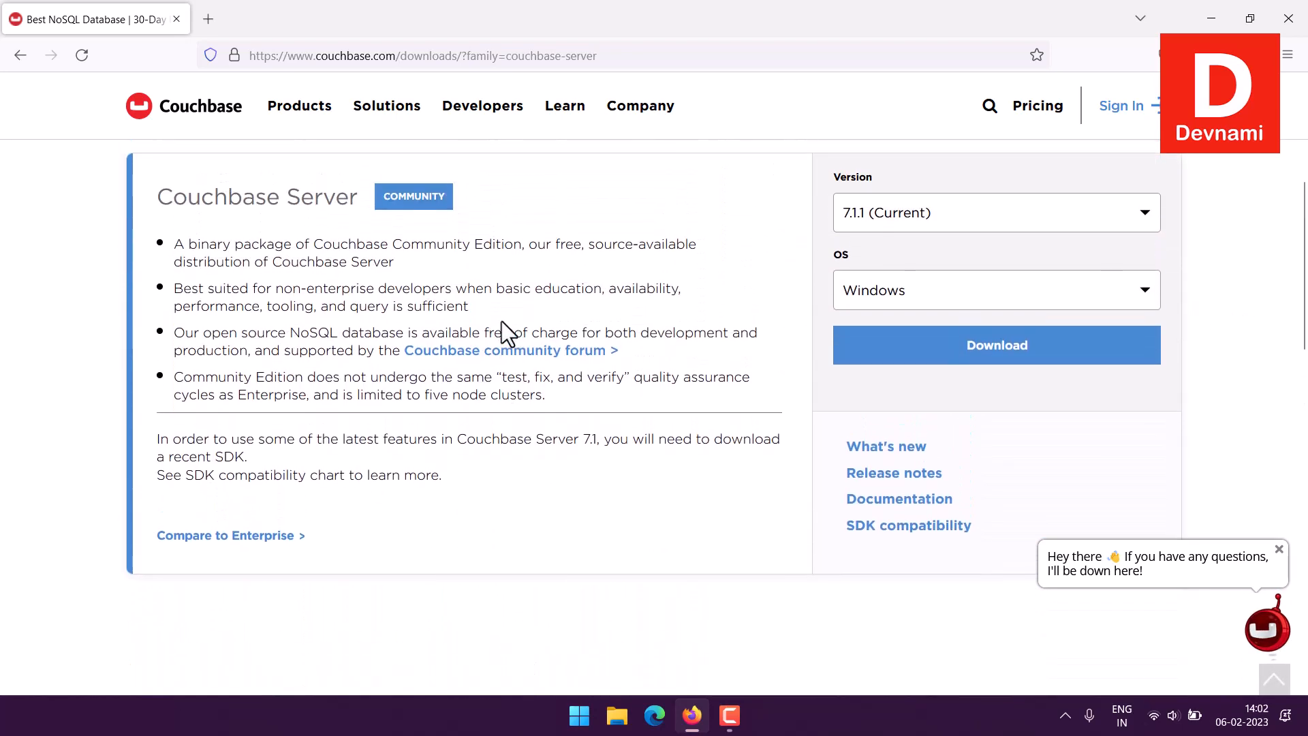
Check the version and operating system choices for the Community edition download.
left_click(976, 219)
left_click(976, 220)
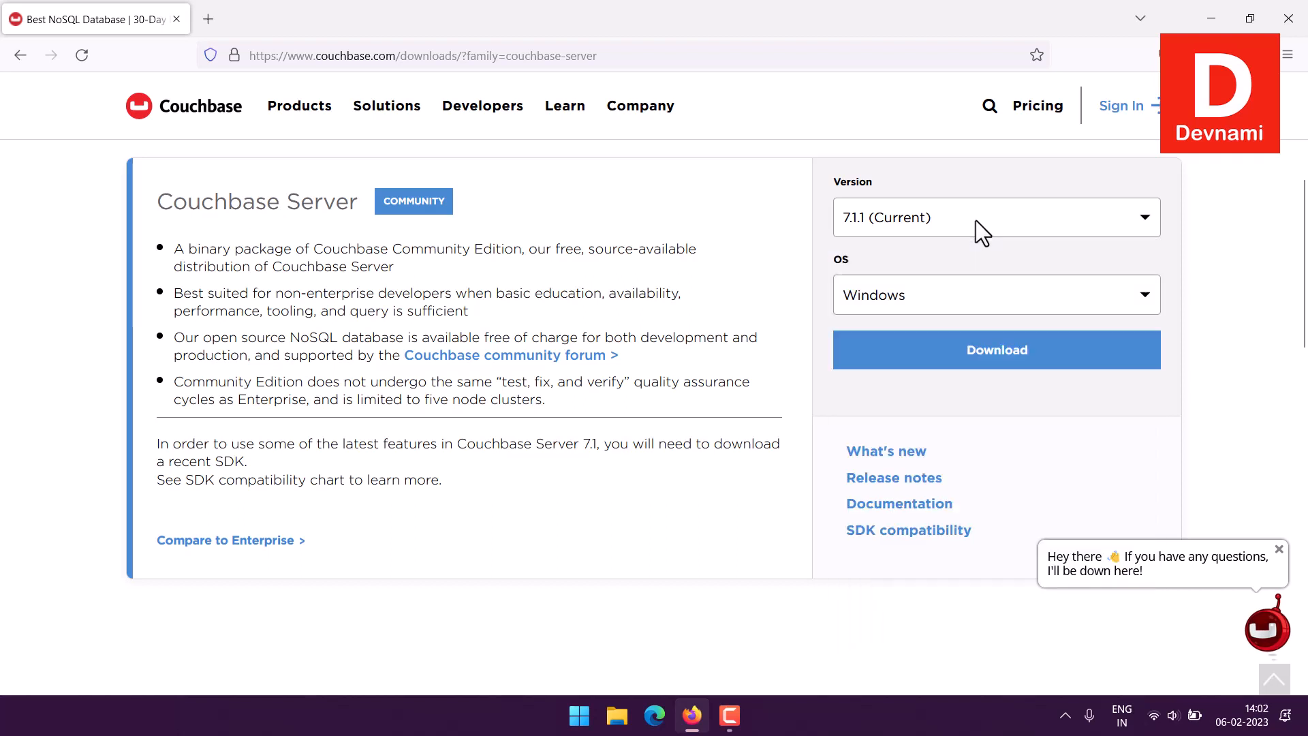
left_click(874, 287)
left_click(875, 288)
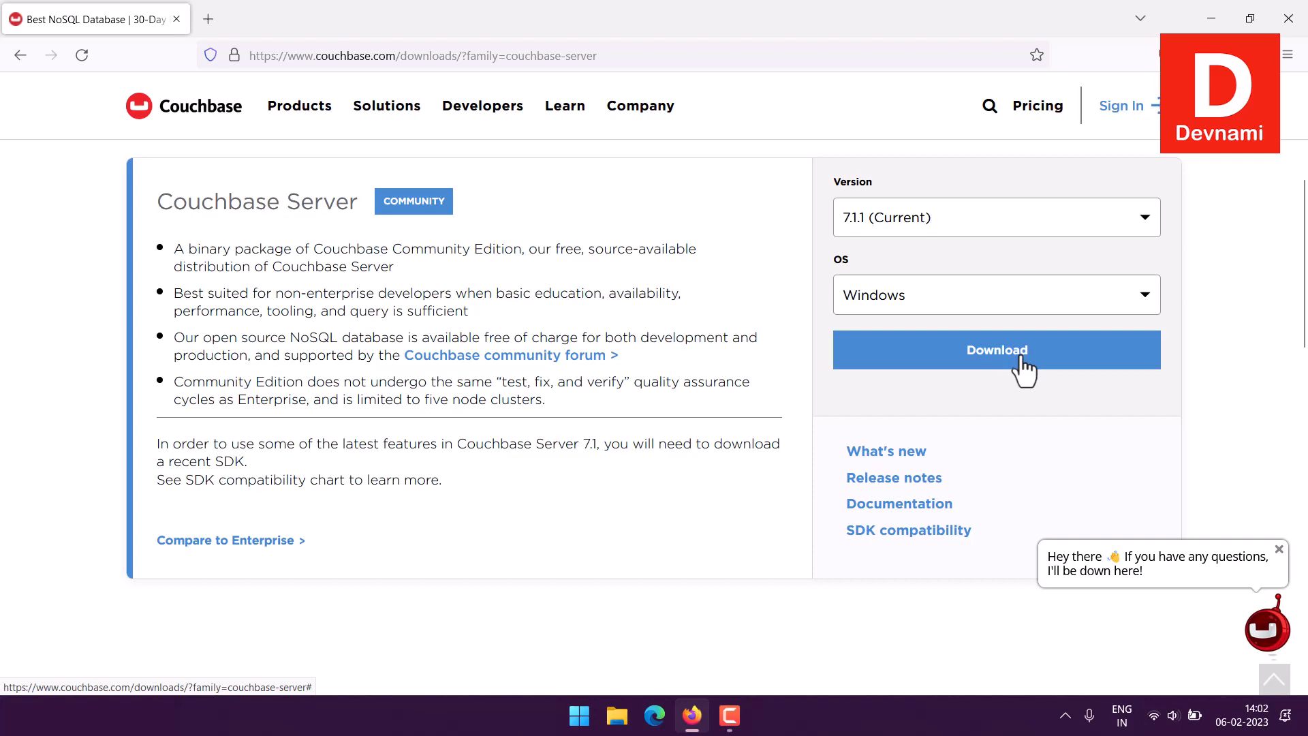
Launch the Couchbase Server web console from its desktop shortcut and sign in with the account's username and password.
left_click(691, 713)
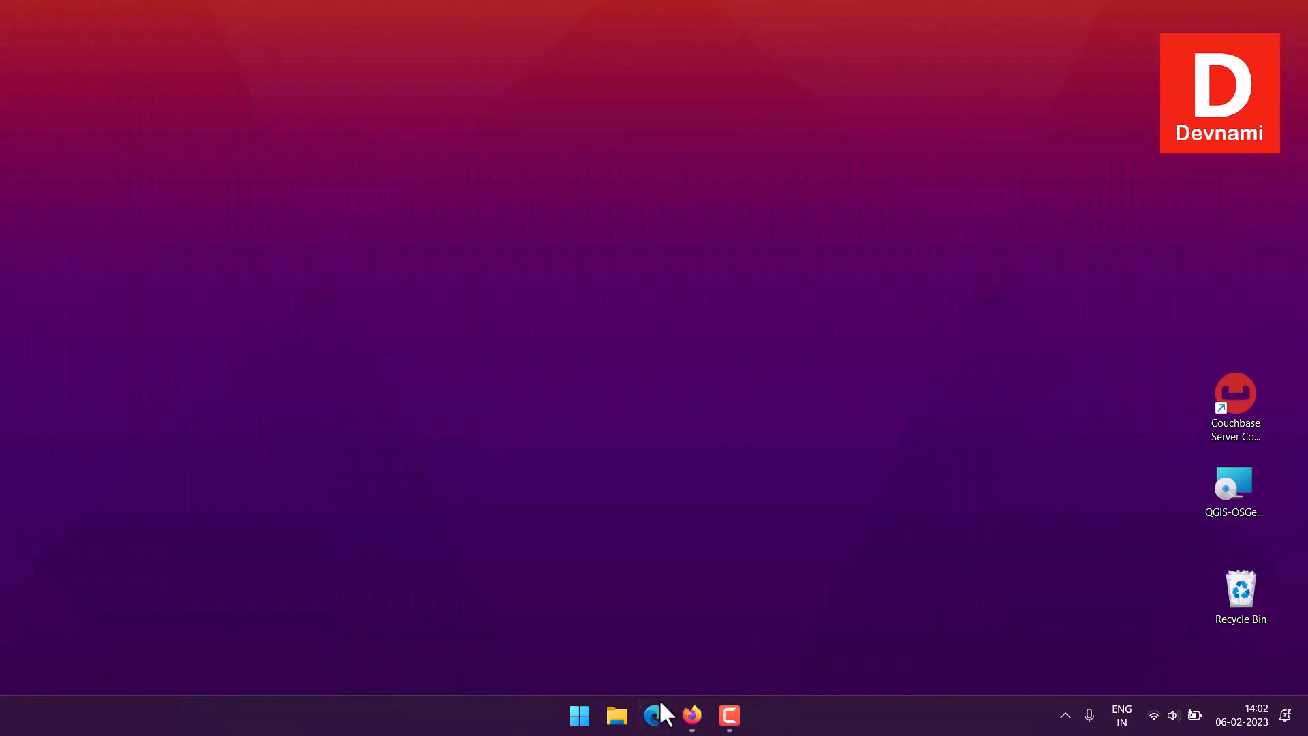
double_click(1223, 410)
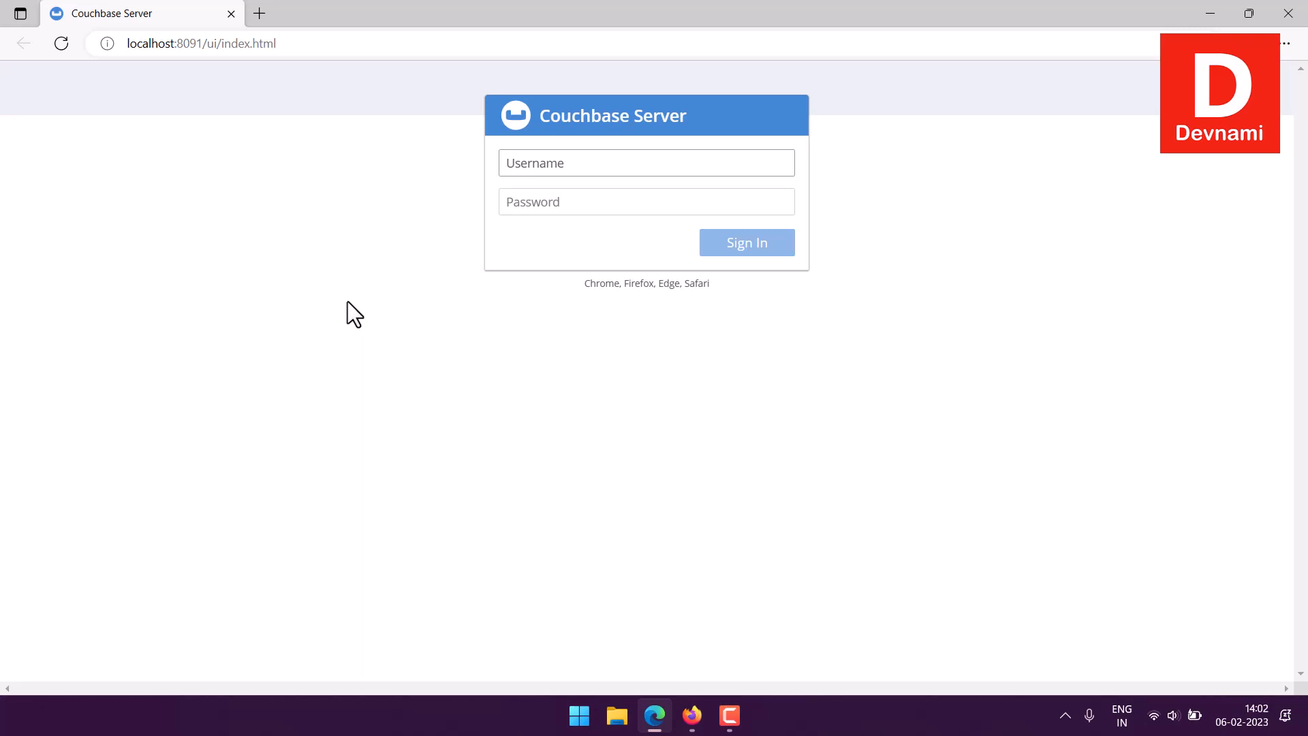
type("mahesh")
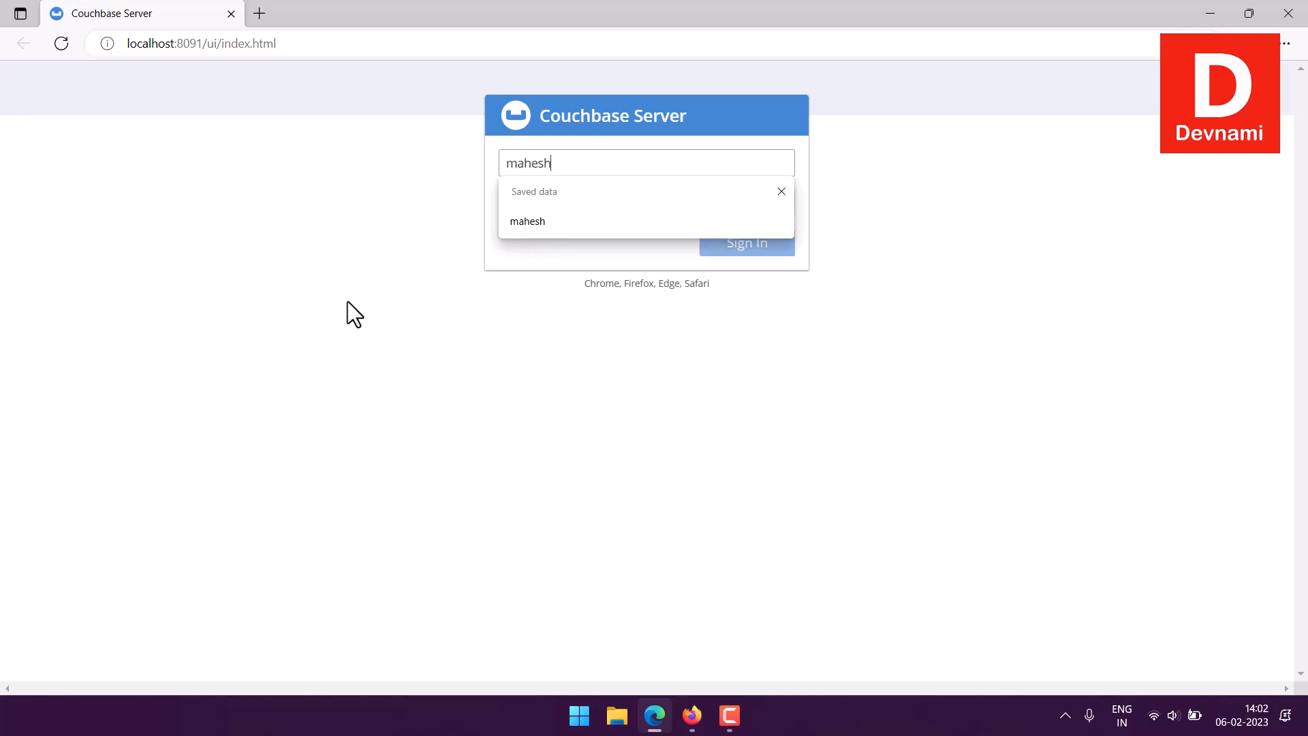
key("Tab")
type("•••••••")
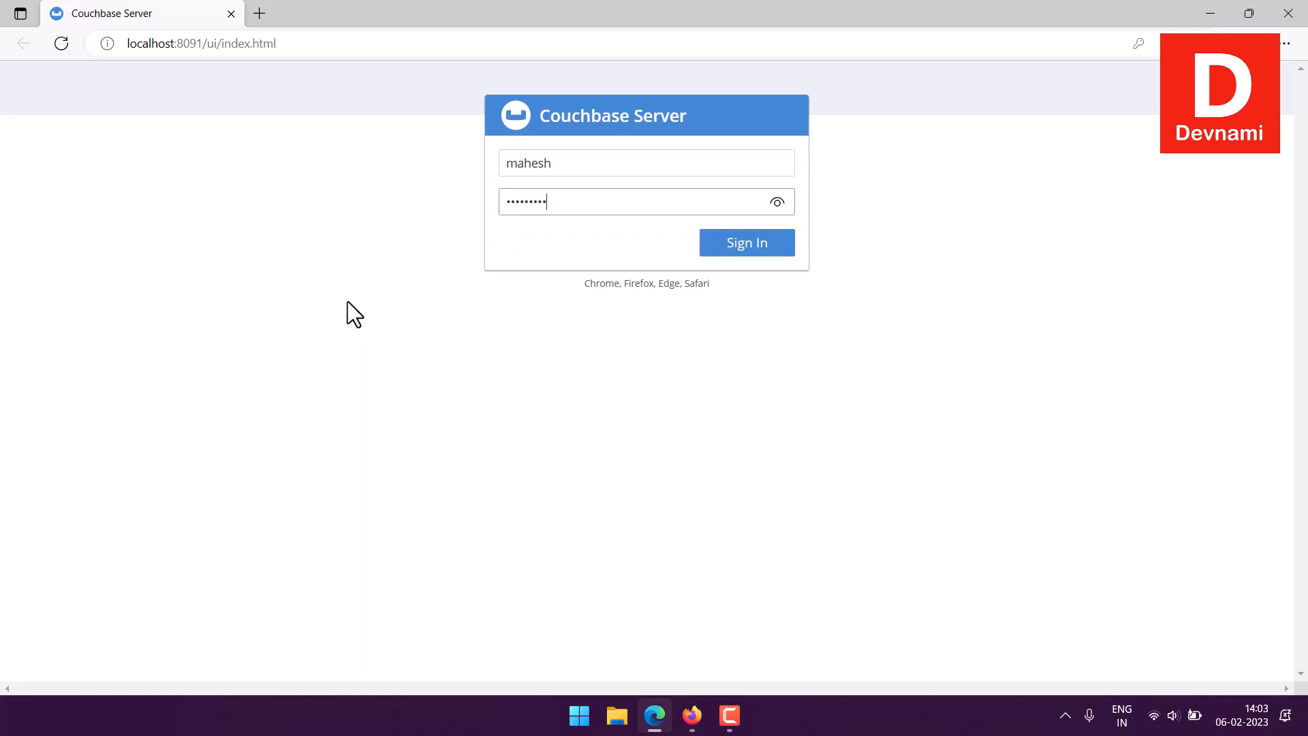
key("Return")
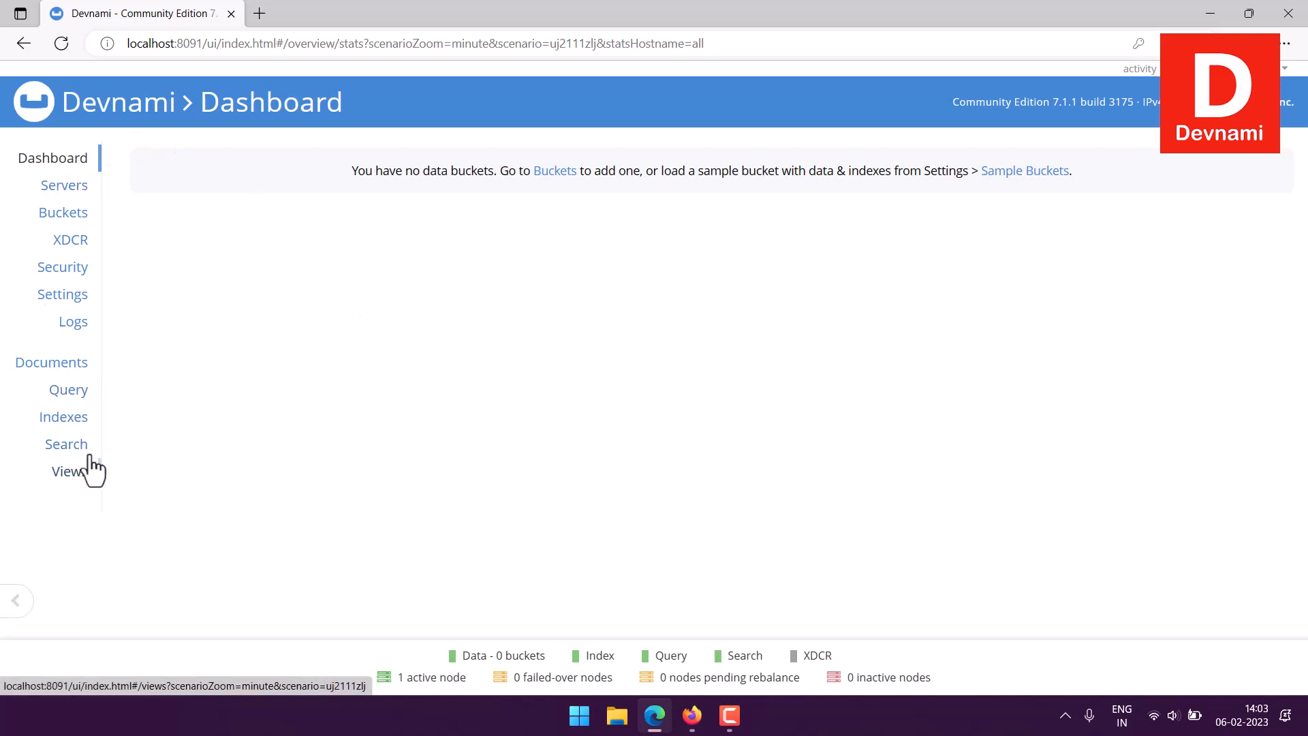
Review the console's cluster administration pages: Servers, Buckets, XDCR, Security and Logs.
left_click(61, 190)
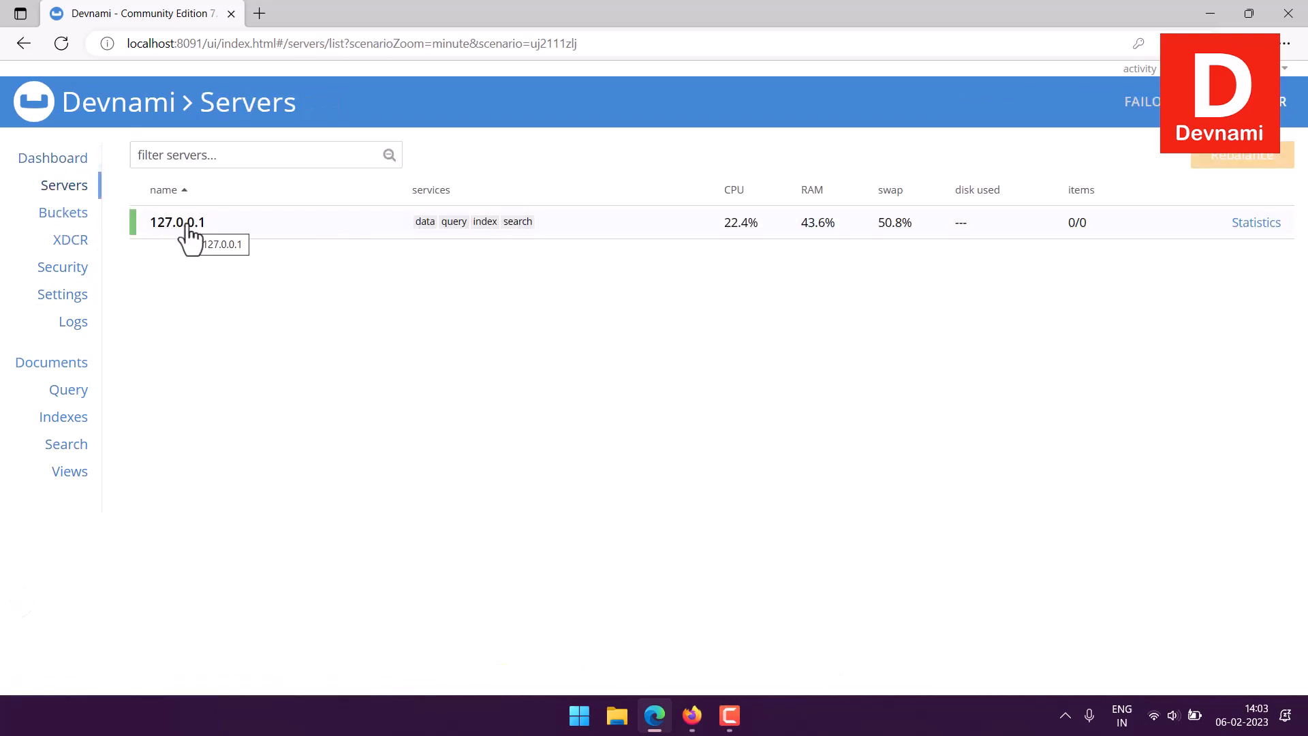
left_click(93, 216)
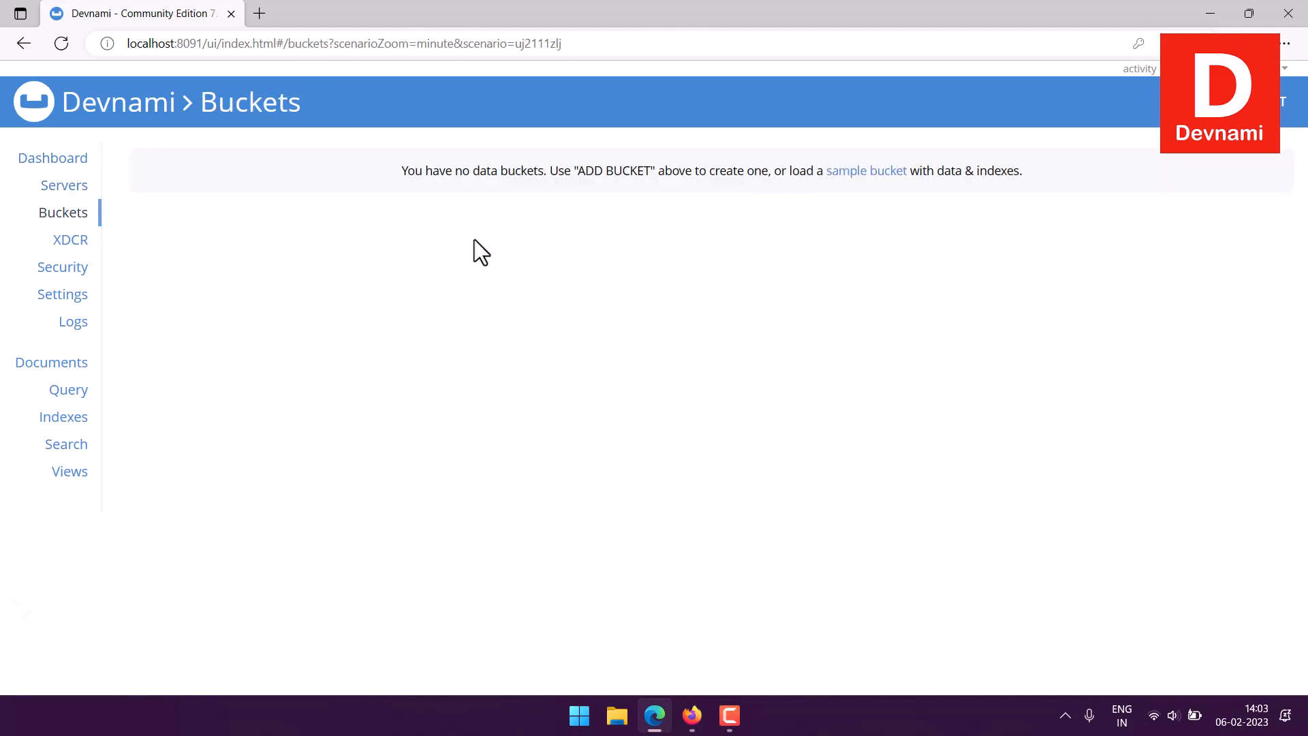
left_click(73, 244)
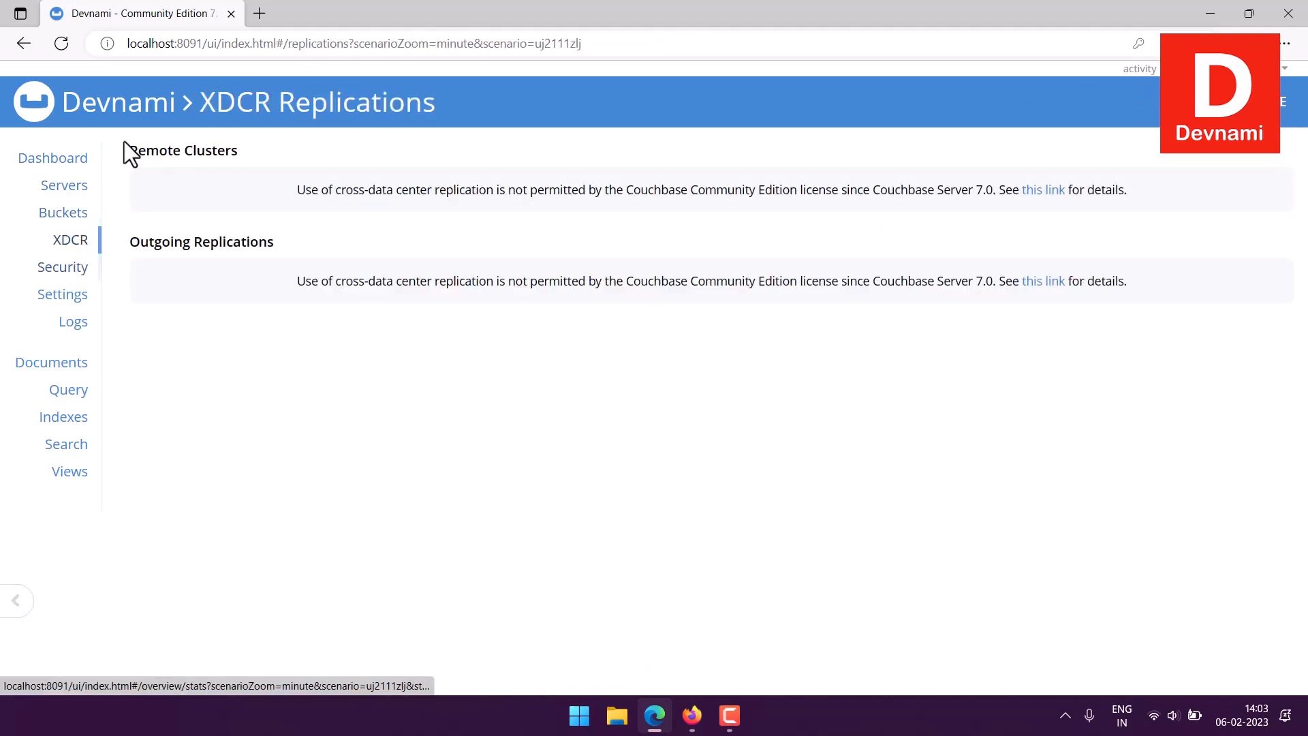
left_click(68, 268)
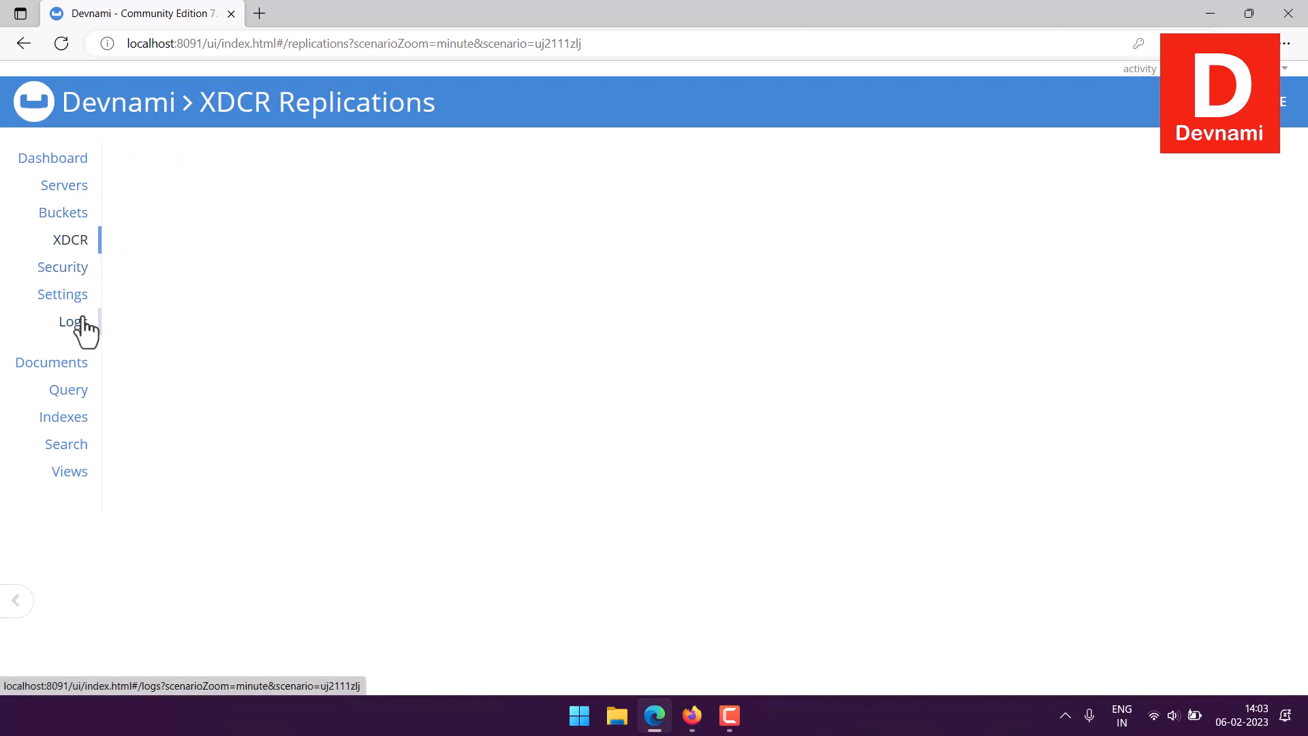
left_click(78, 321)
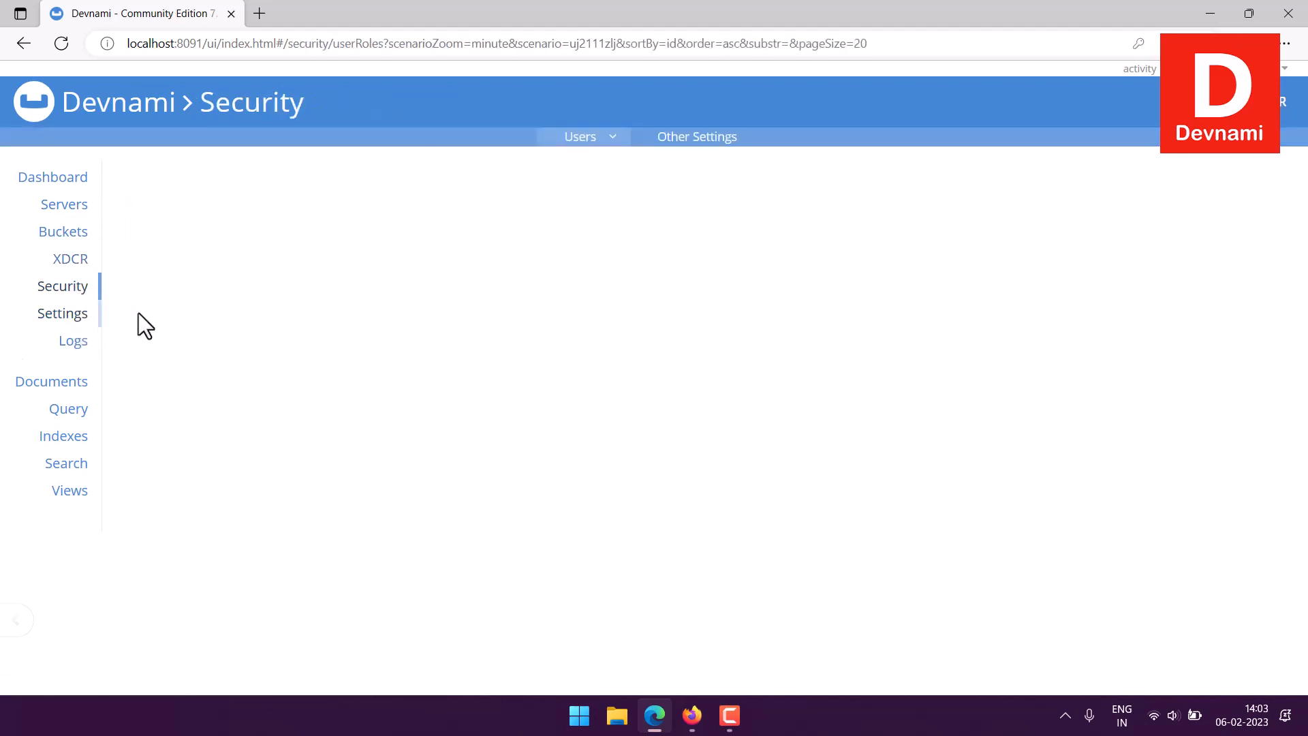
left_click(84, 333)
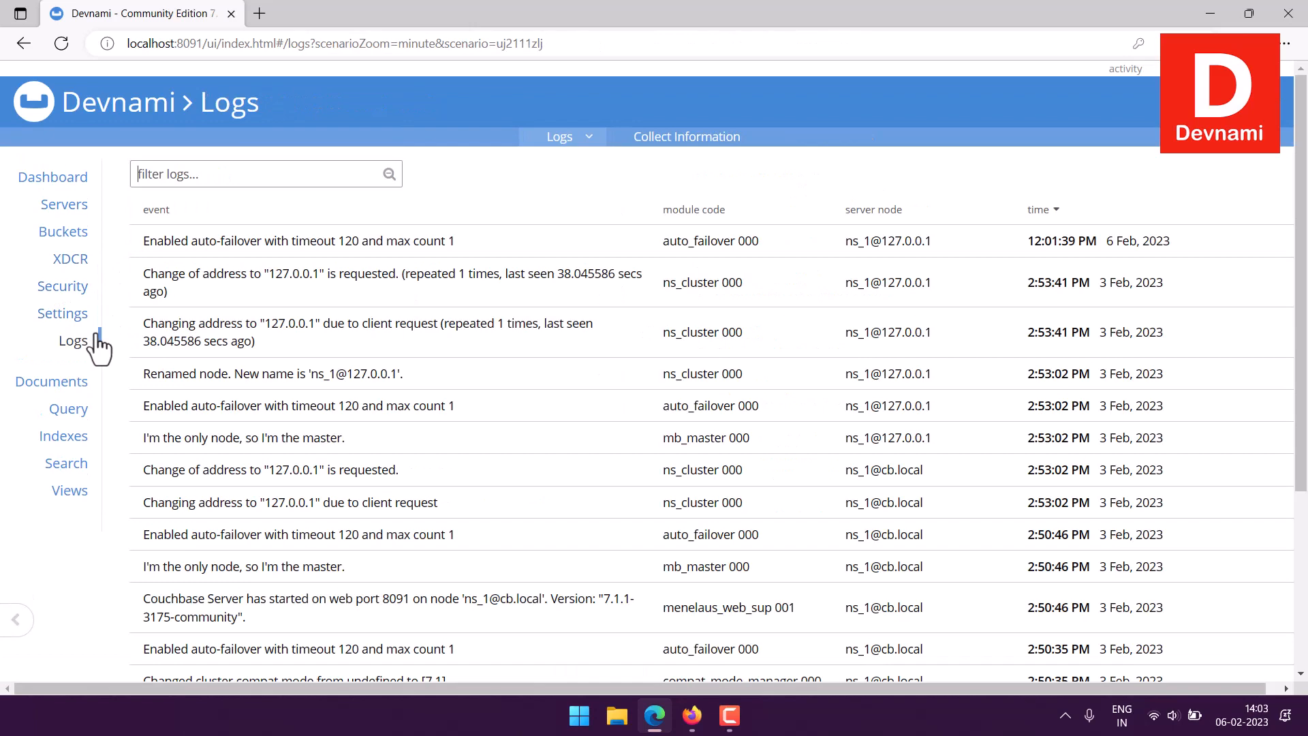
Go through the console's data pages: Documents, Query, Indexes, Search and Views.
left_click(54, 384)
left_click(68, 410)
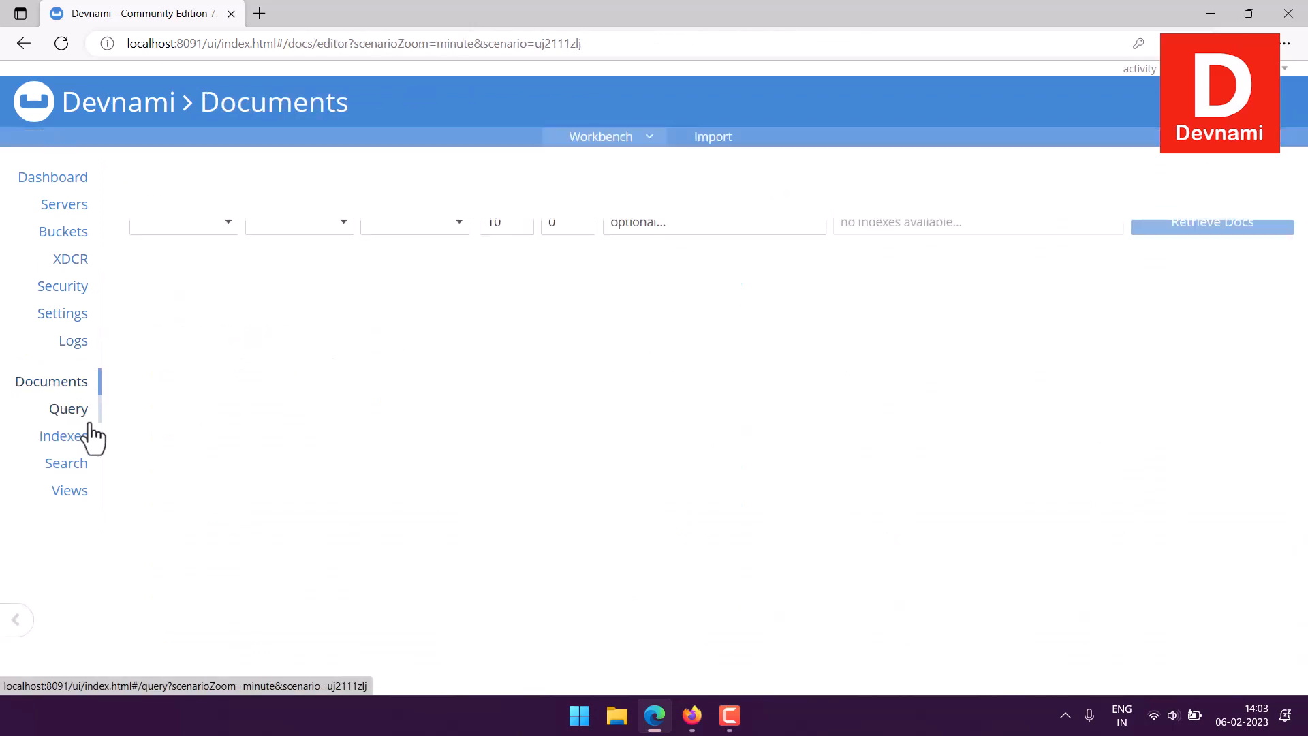
left_click(77, 443)
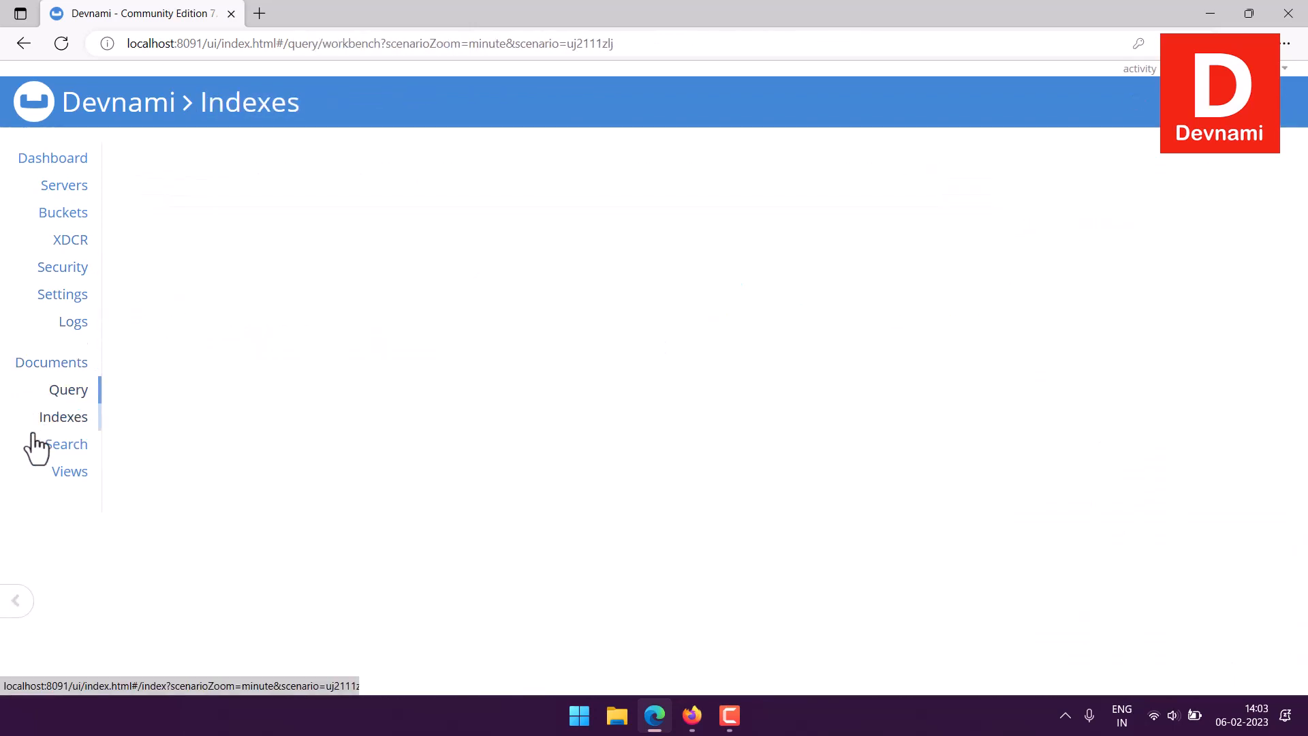
left_click(80, 446)
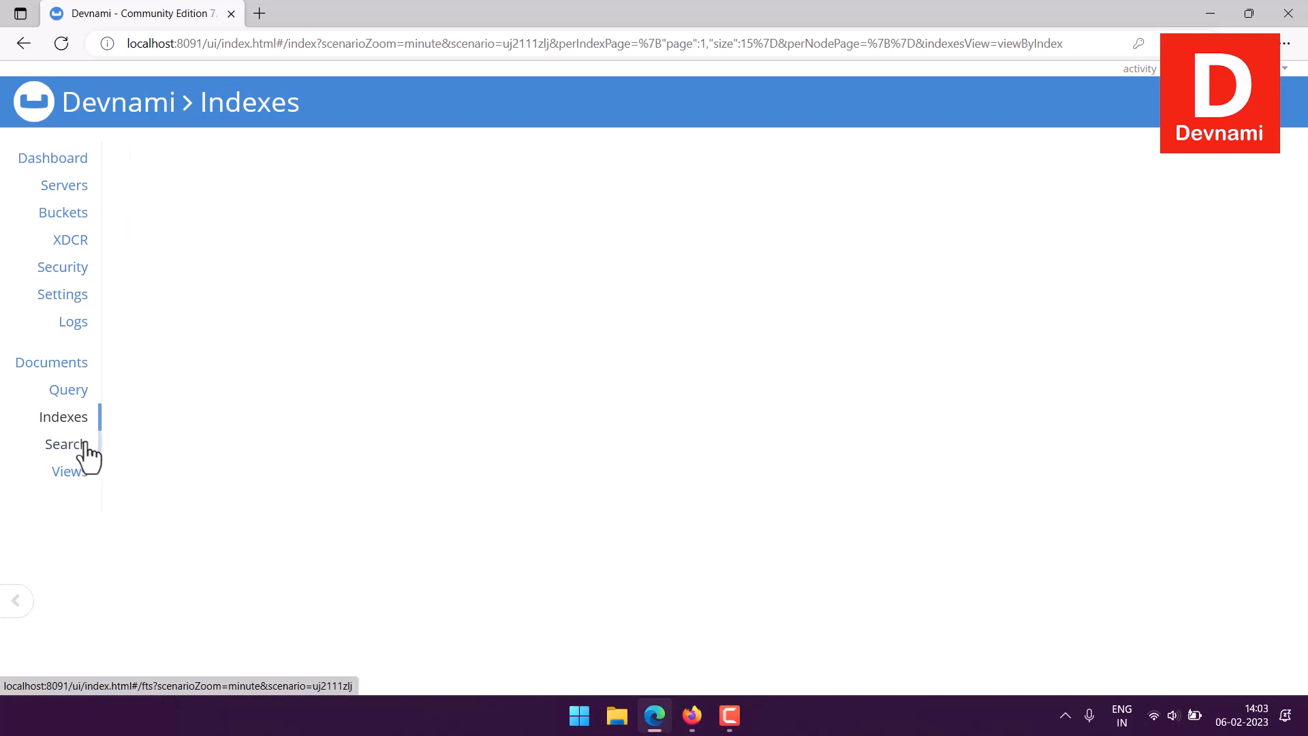
left_click(79, 476)
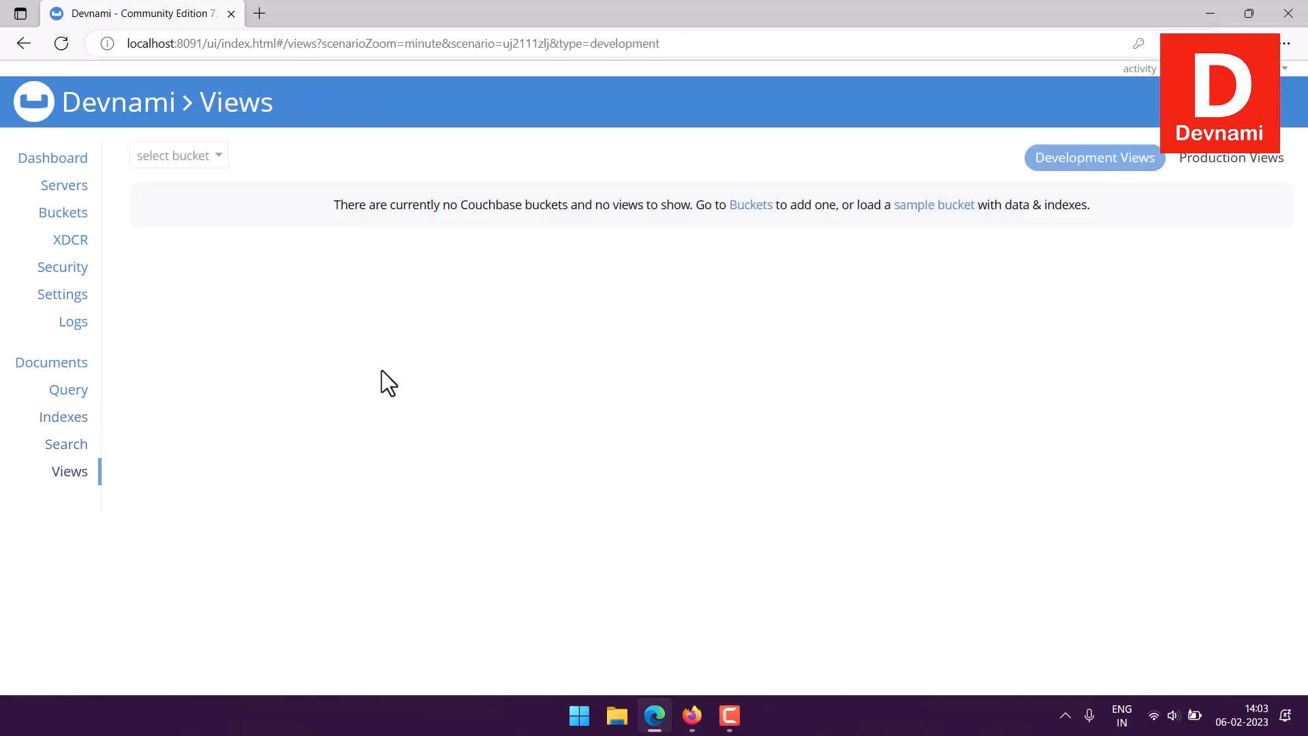
Read the Dashboard's guidance on adding a bucket or loading a sample bucket with data and indexes.
left_click(27, 164)
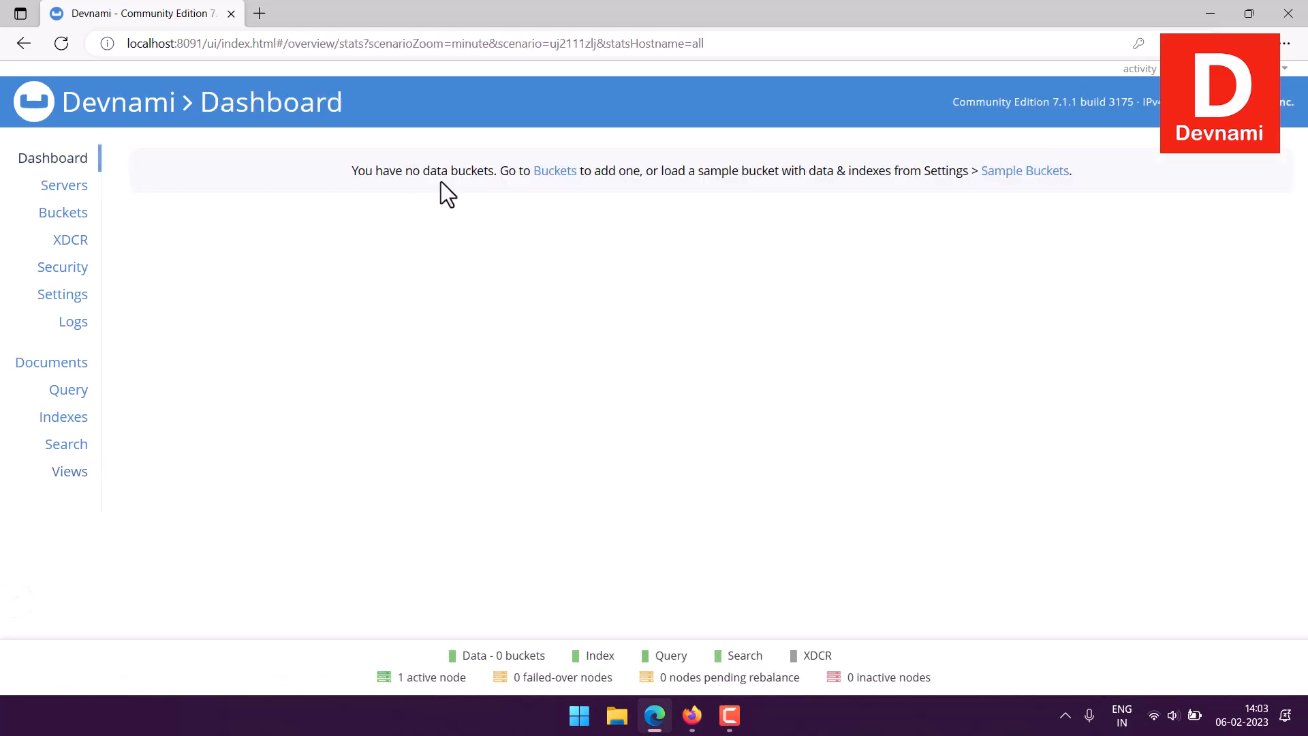
left_click_drag(369, 169, 485, 188)
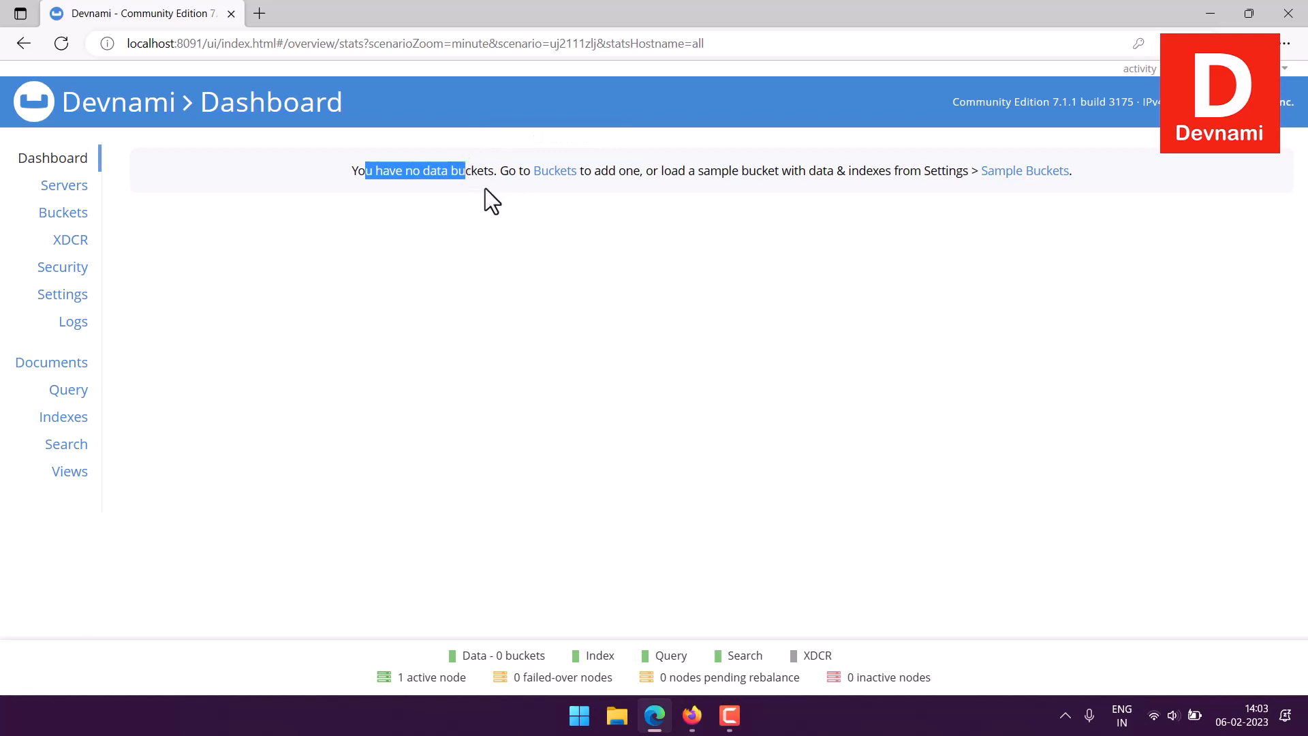
left_click(482, 185)
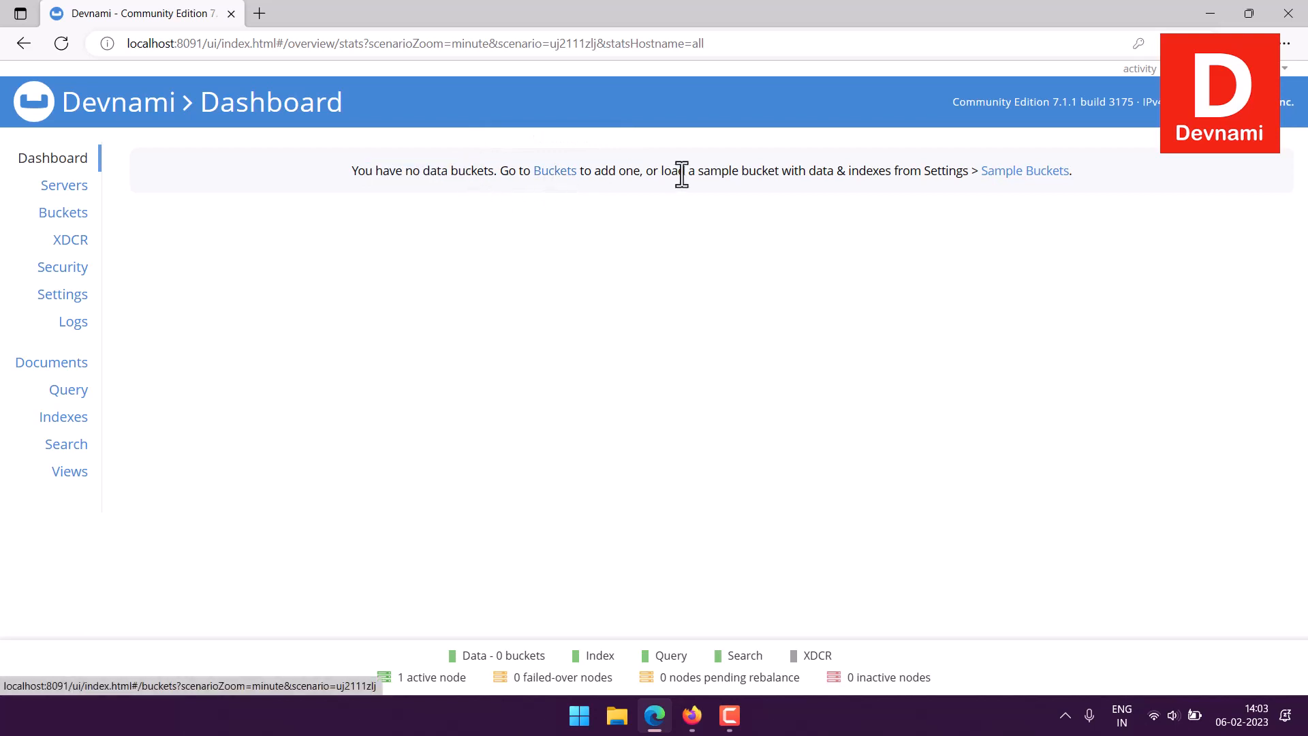
left_click_drag(679, 172, 893, 169)
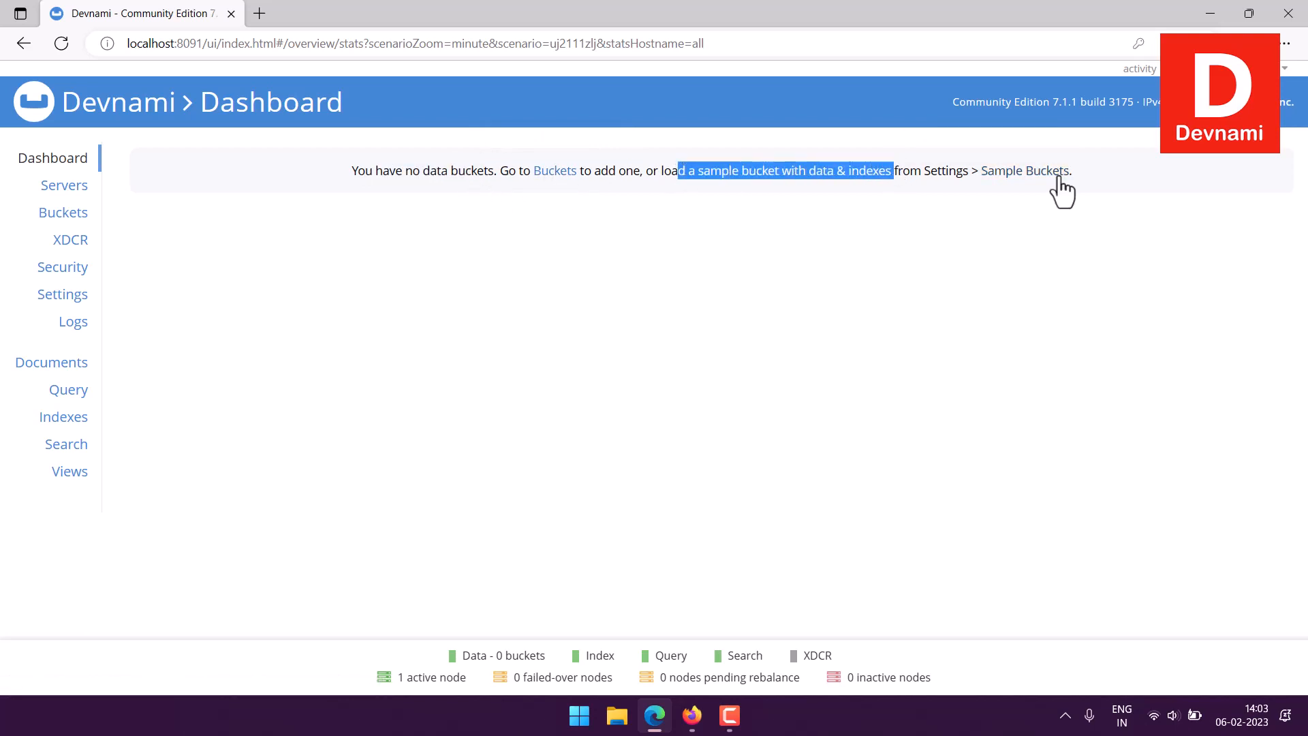
left_click(411, 232)
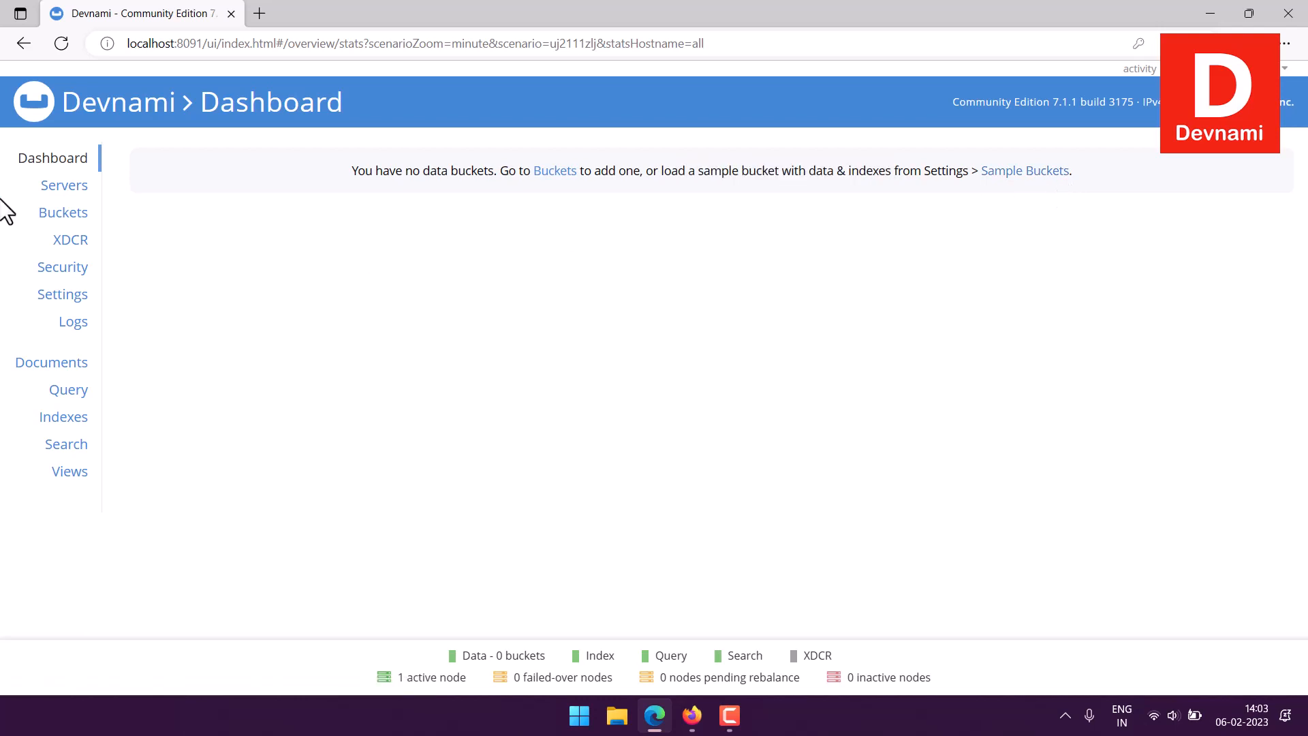
Load the sample data for beer-sample, gamesim-sample and travel-sample, following the sample bucket link on the Buckets page.
left_click(53, 215)
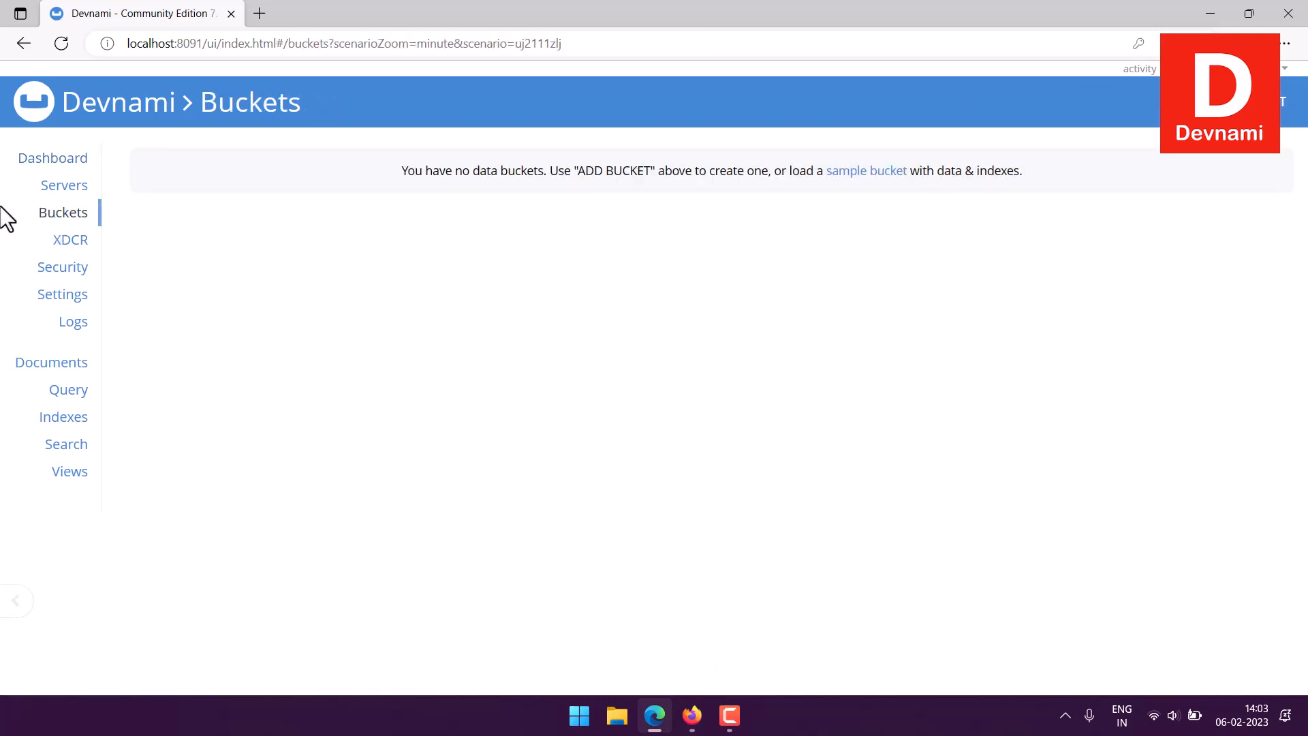
left_click(879, 172)
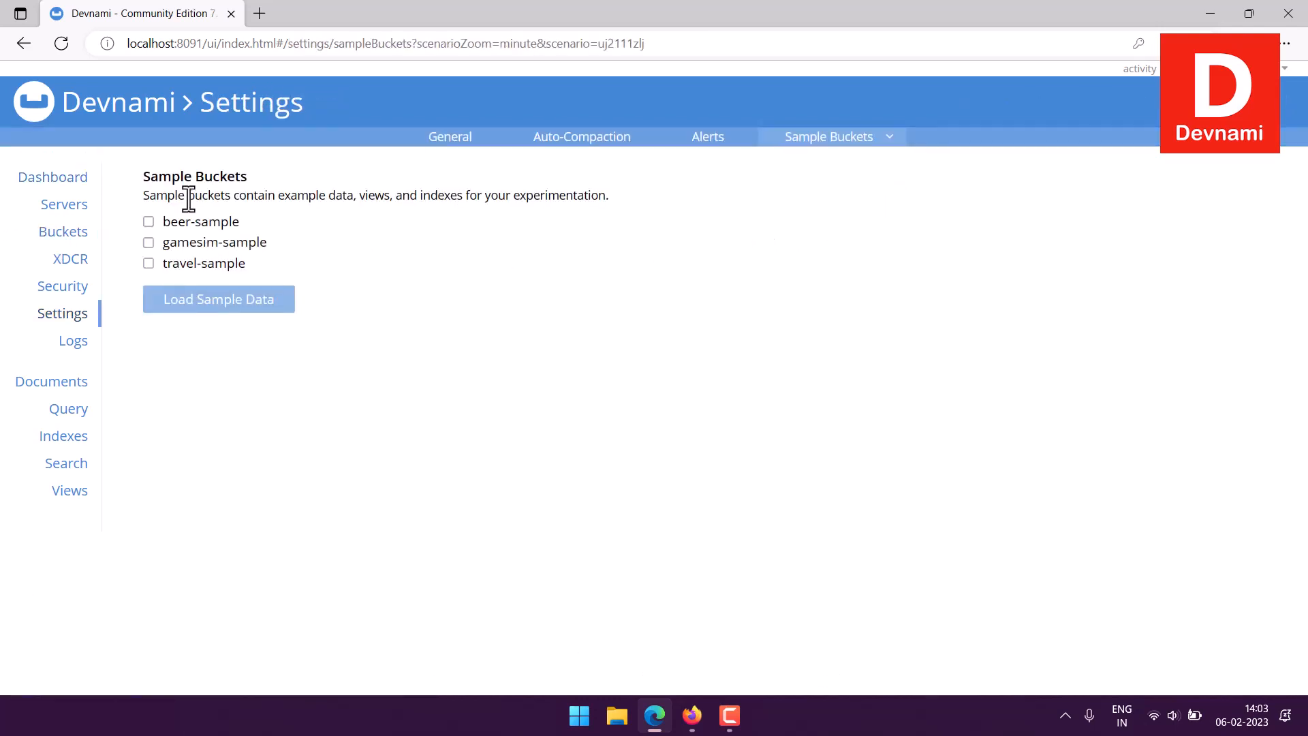
left_click_drag(141, 170, 327, 189)
left_click(327, 189)
left_click(149, 223)
left_click(149, 243)
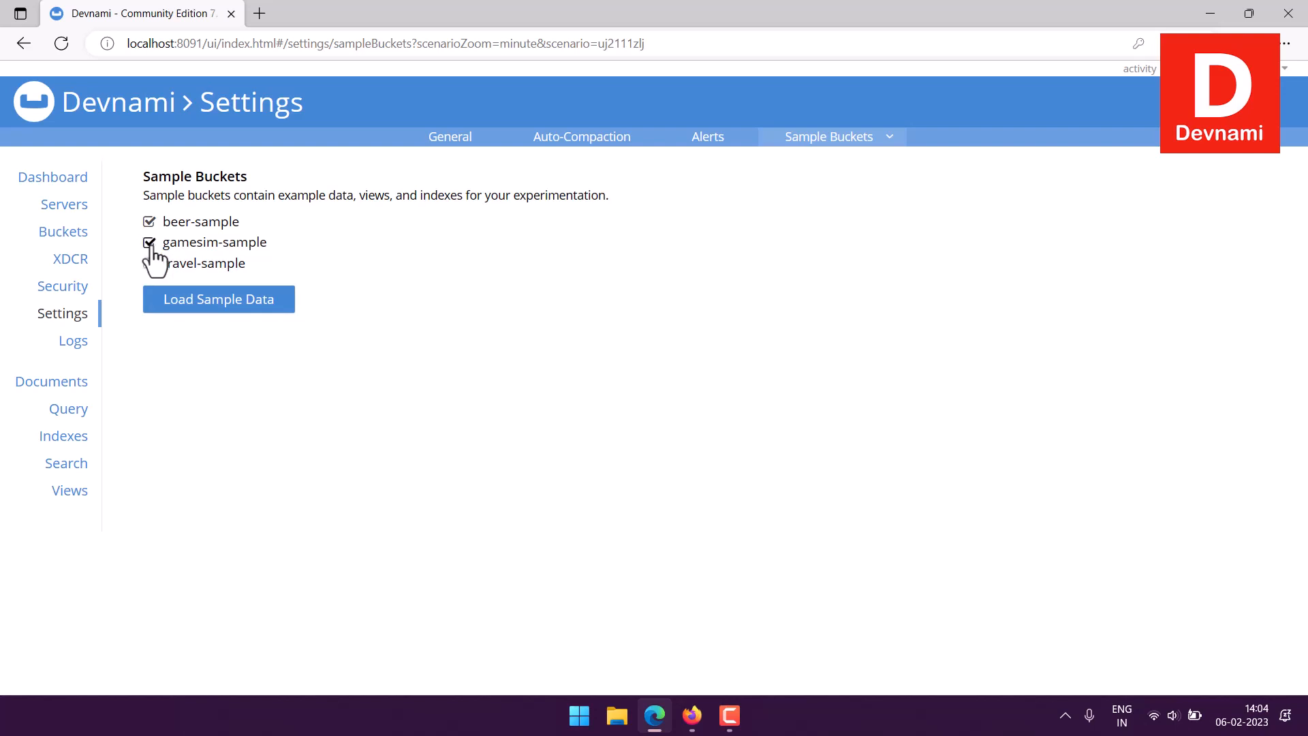
left_click(150, 264)
left_click(197, 307)
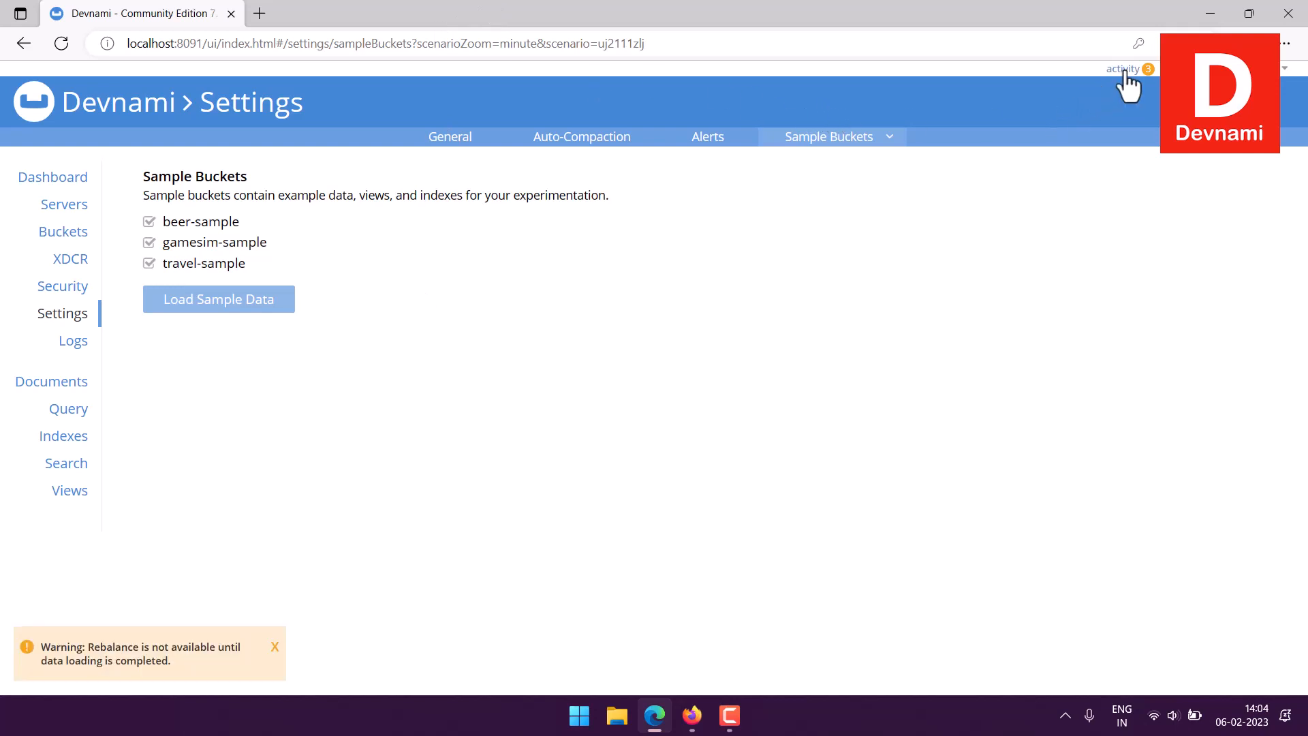
Examine the Cluster Overview charts for the beer-sample bucket on the Dashboard.
left_click(70, 666)
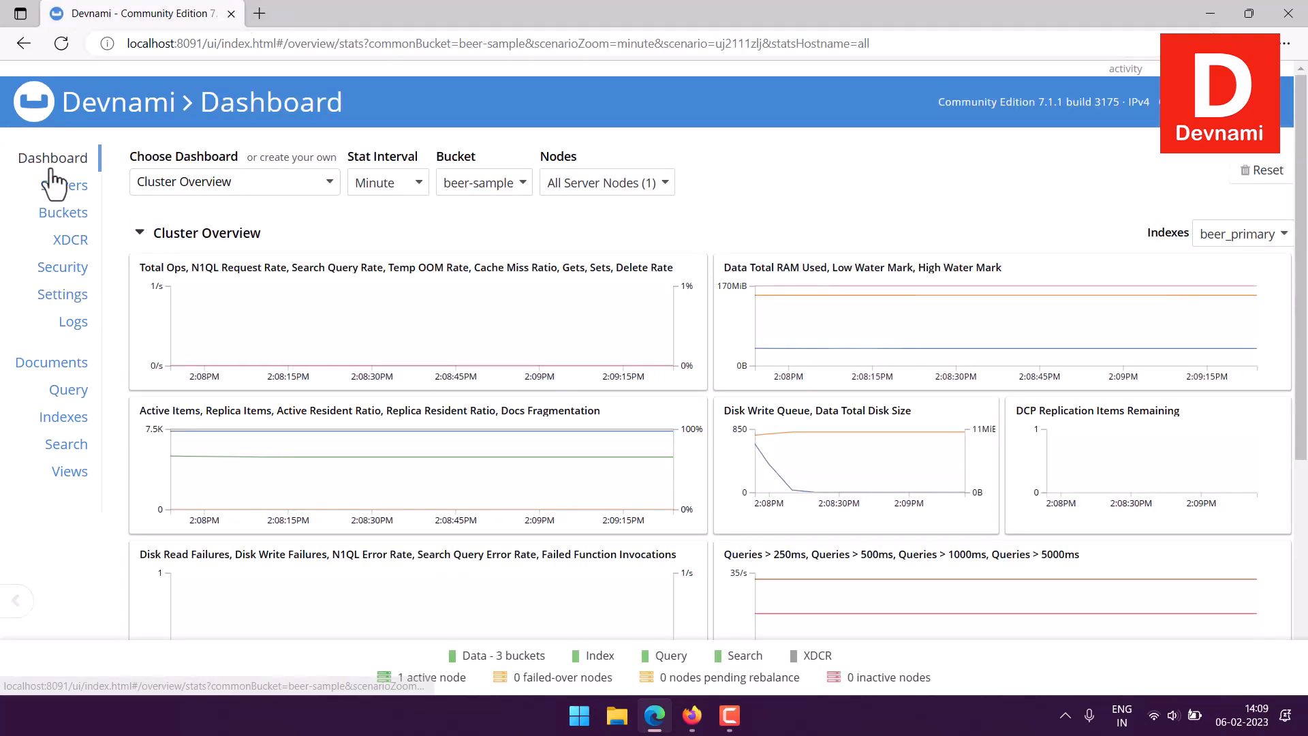
scroll(1304, 477, "down", 1)
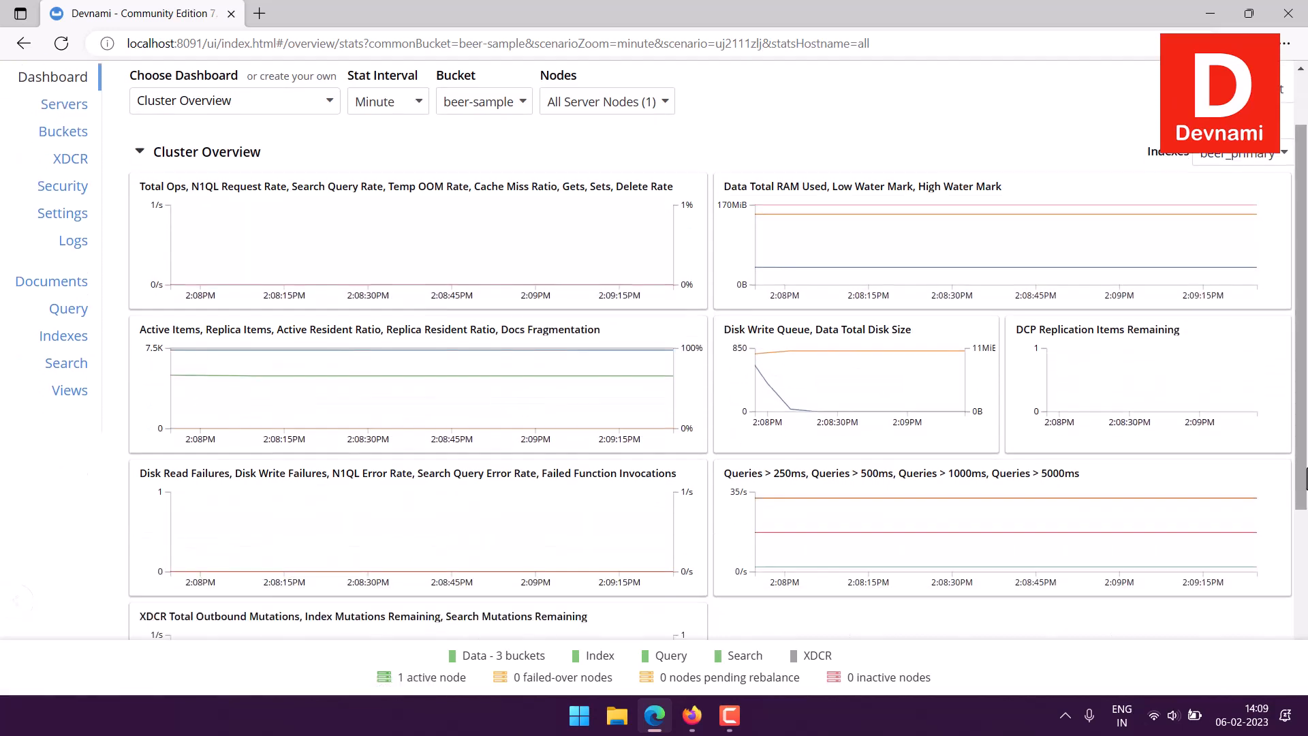
scroll(1306, 477, "down", 1)
scroll(1306, 477, "up", 2)
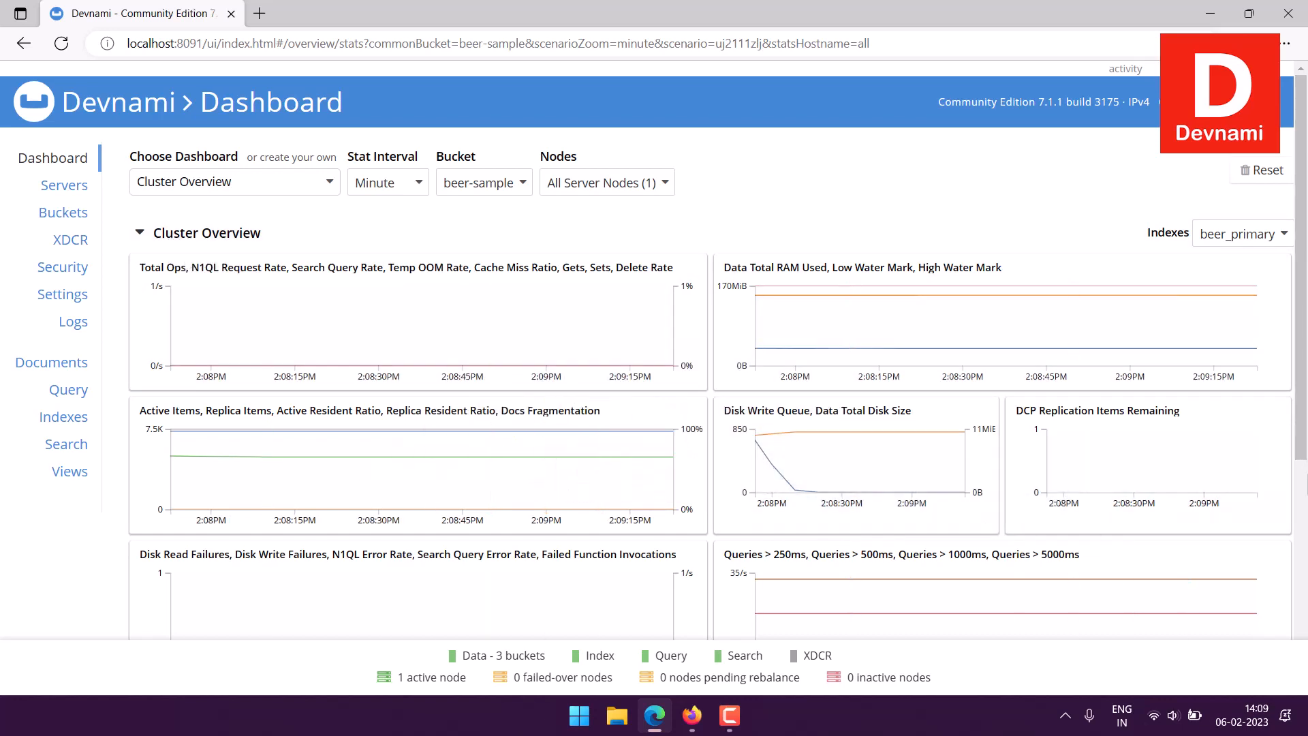
scroll(1299, 473, "down", 3)
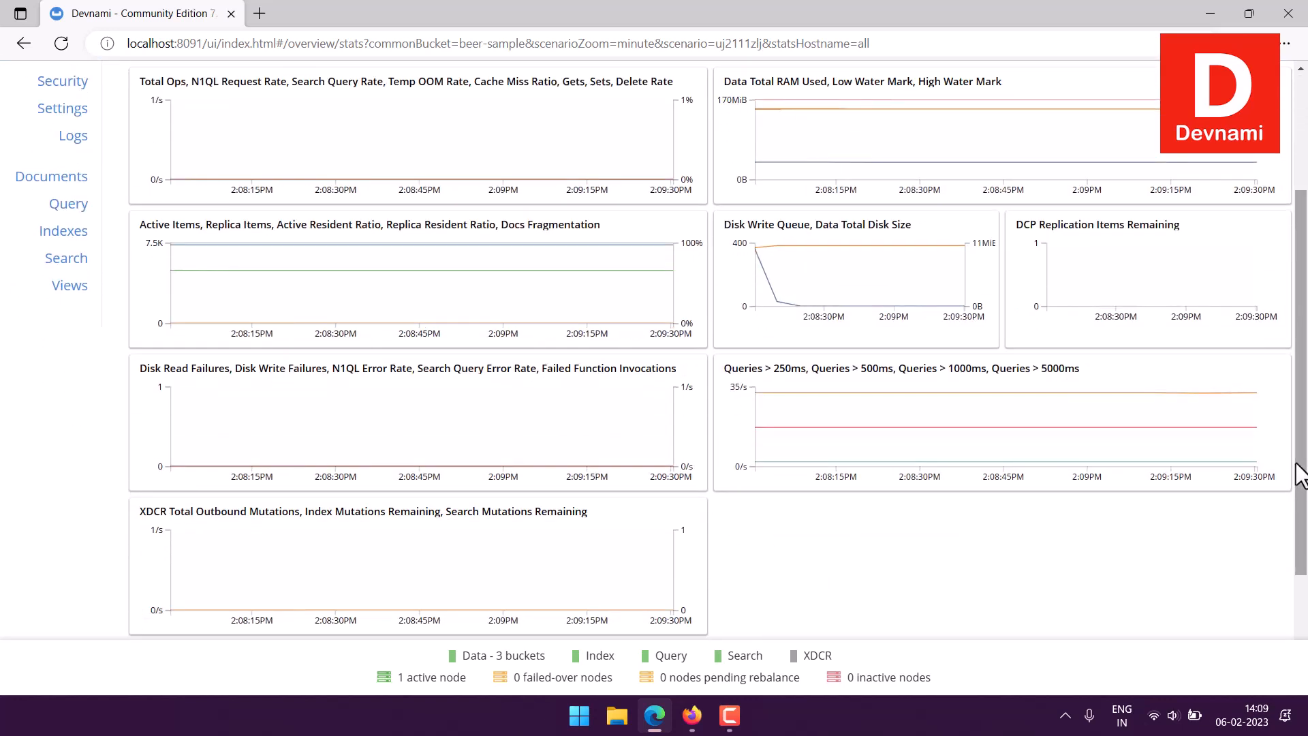
scroll(1300, 474, "up", 3)
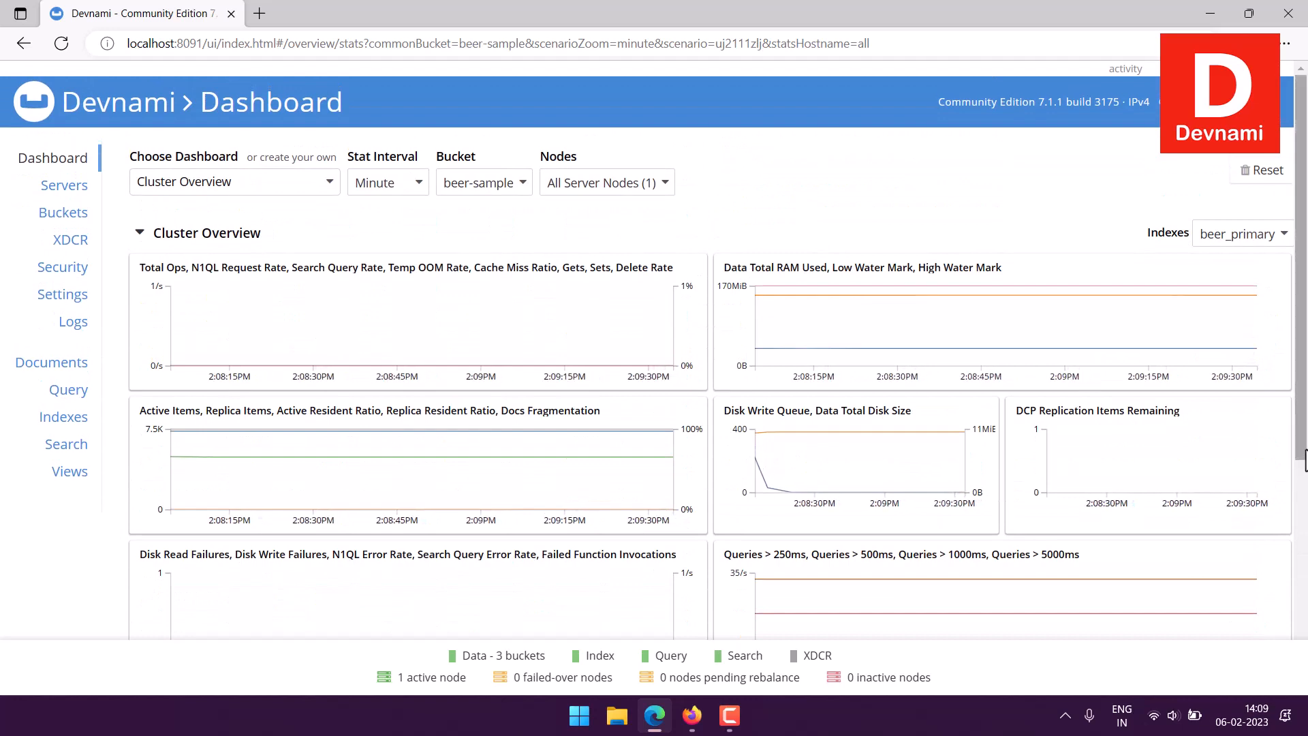
Show the Dashboard statistics for the gamesim-sample bucket and those for the travel-sample bucket.
left_click(490, 194)
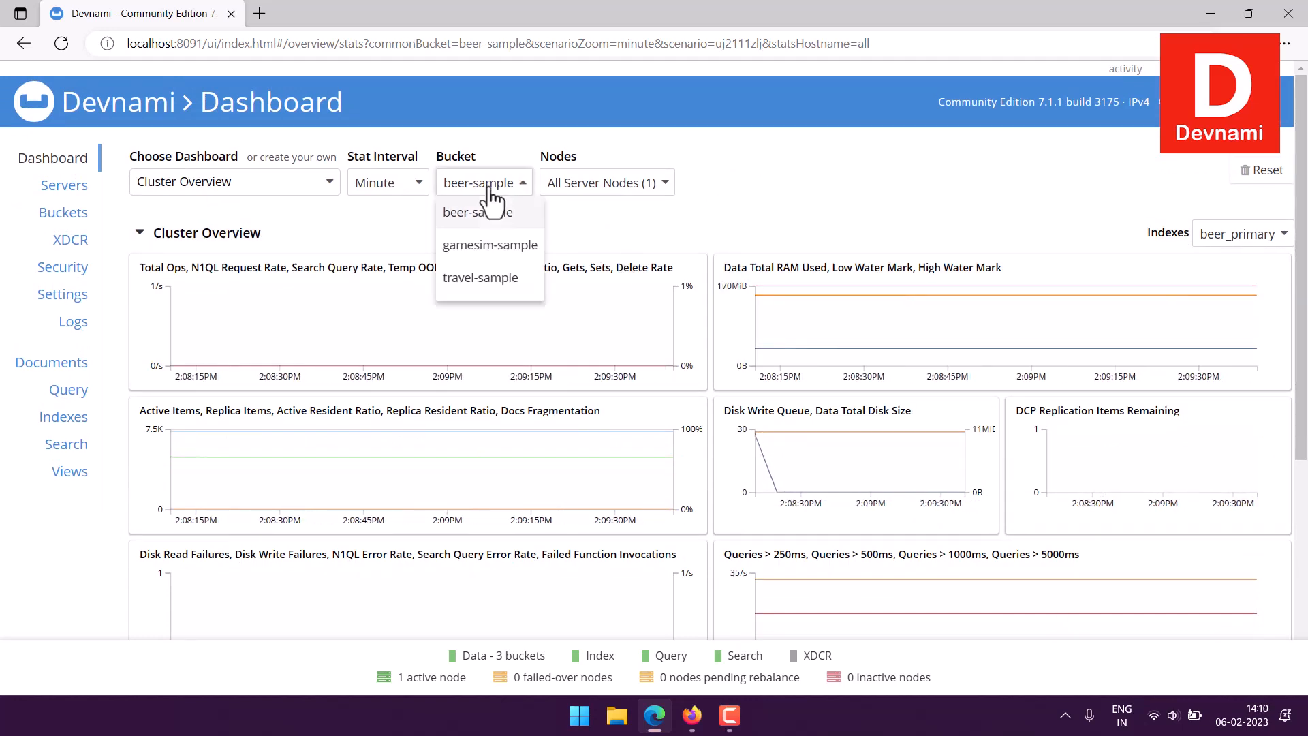
left_click(501, 245)
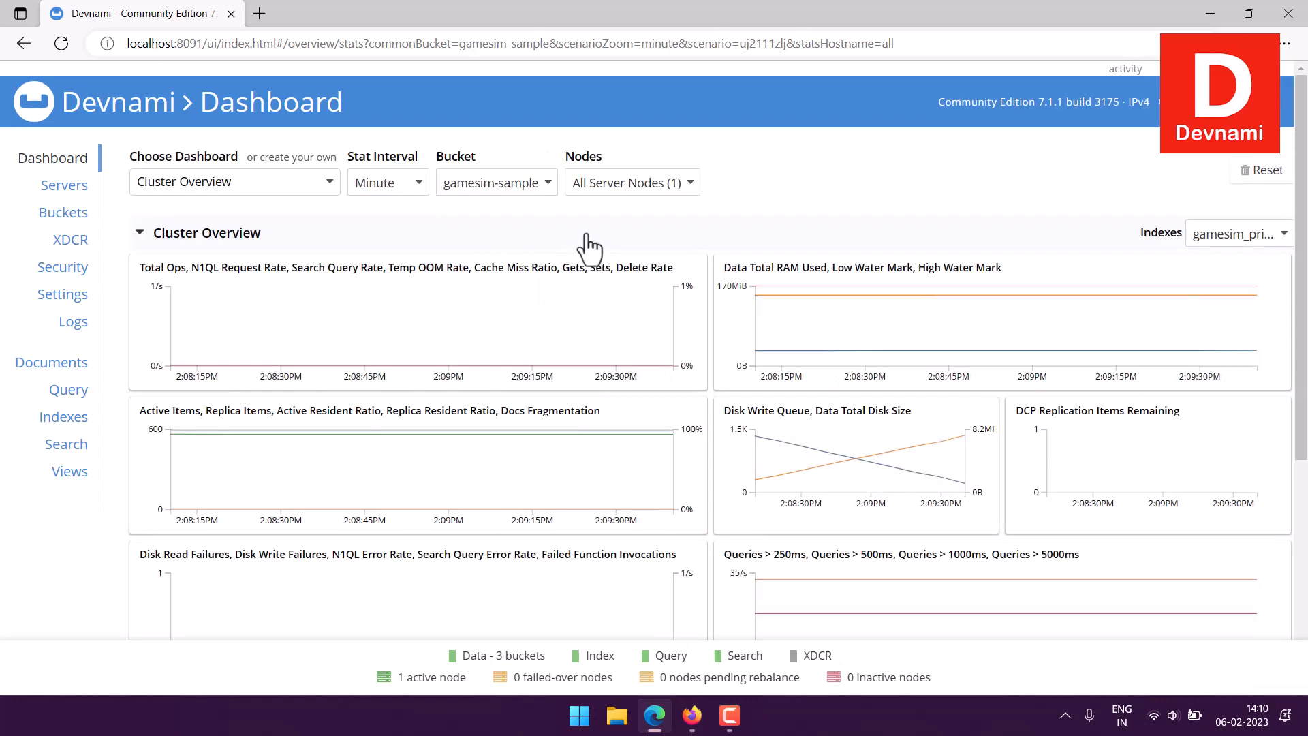
left_click(504, 192)
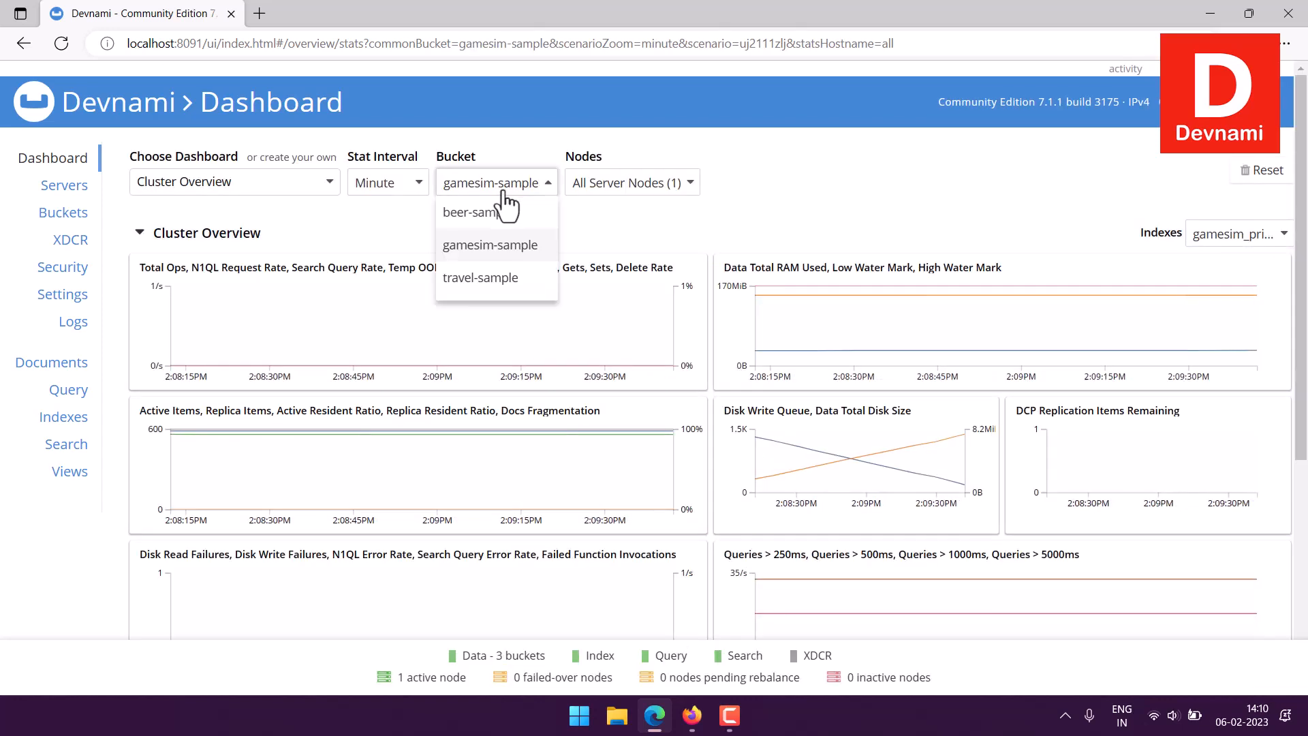
left_click(477, 278)
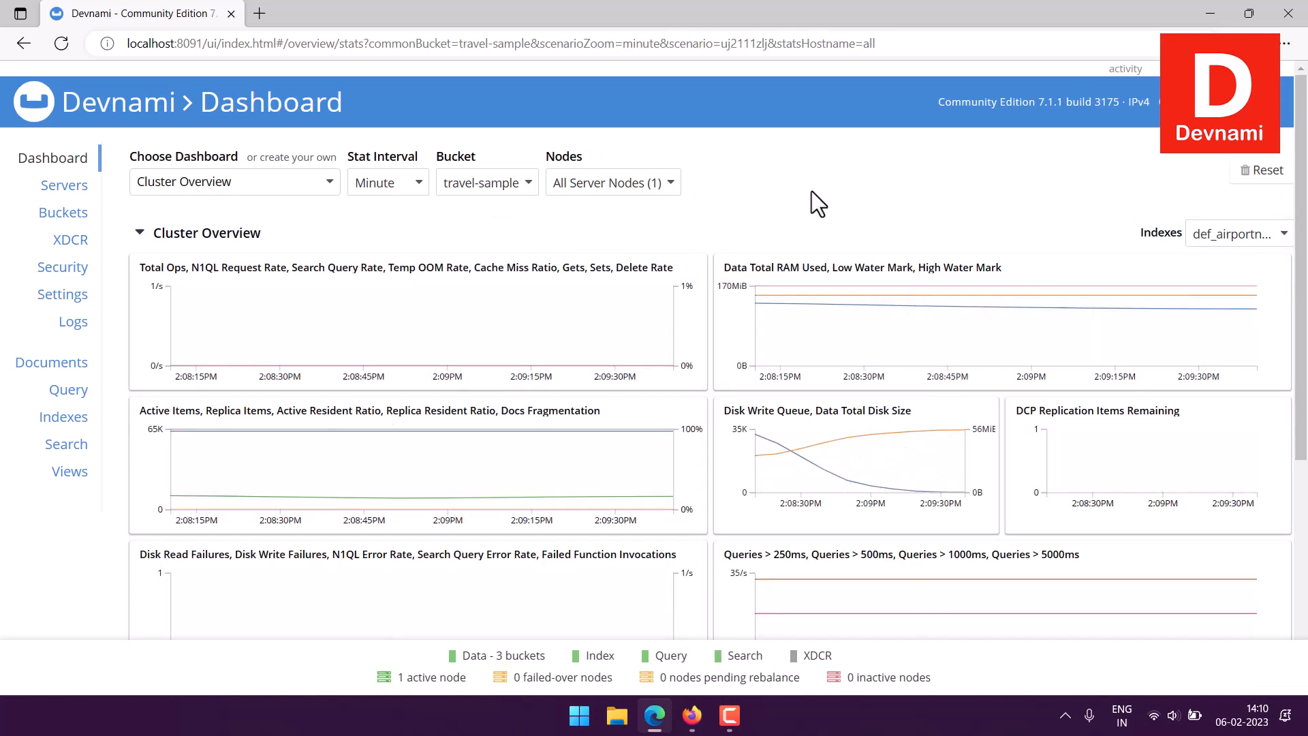
Expand beer-sample on the Buckets page, review its RAM quotas, memory and disk details, and collapse it.
left_click(64, 214)
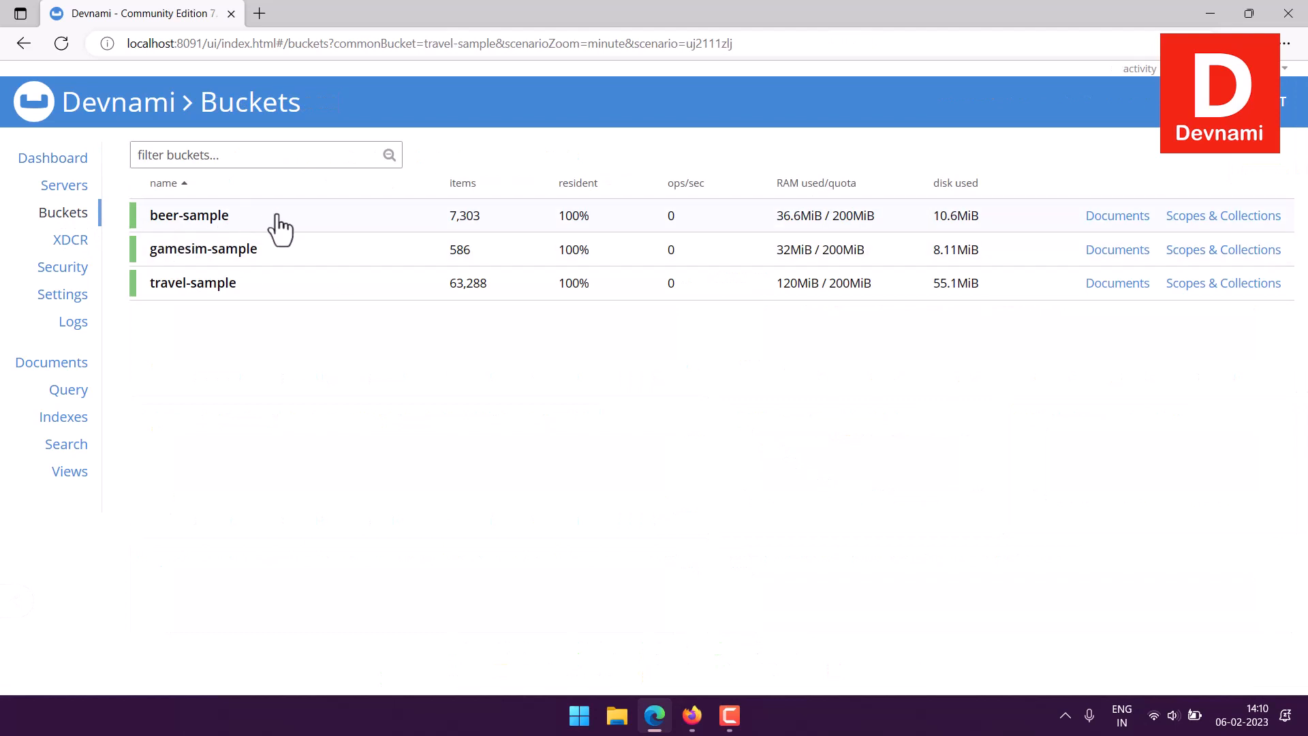
left_click(315, 221)
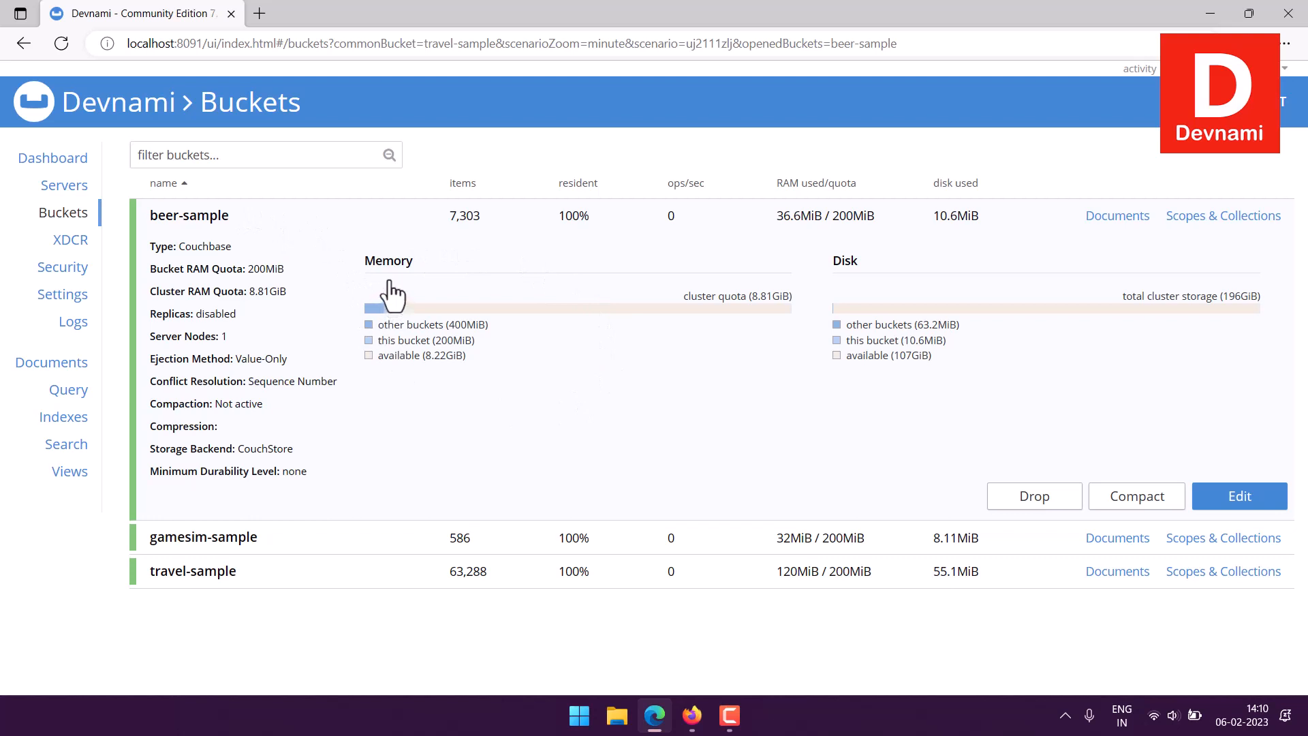
left_click_drag(151, 268, 291, 300)
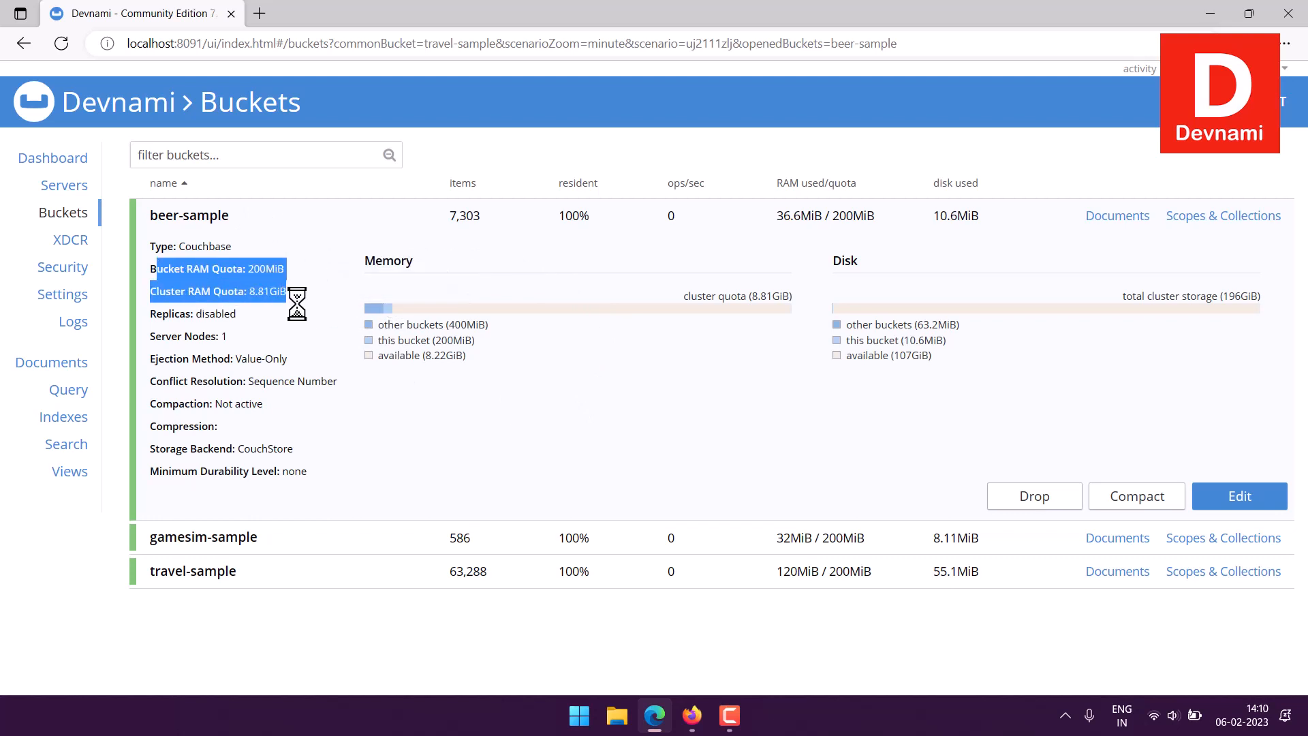
left_click(291, 336)
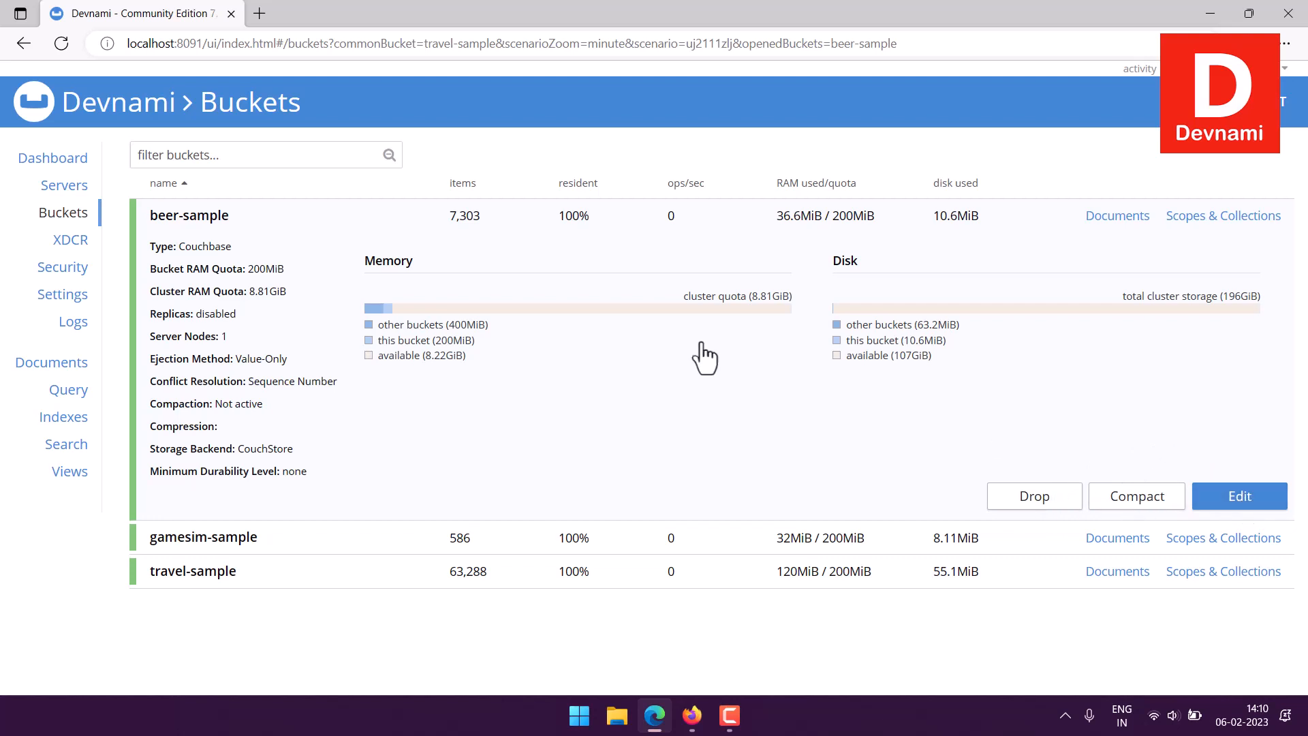
left_click(242, 222)
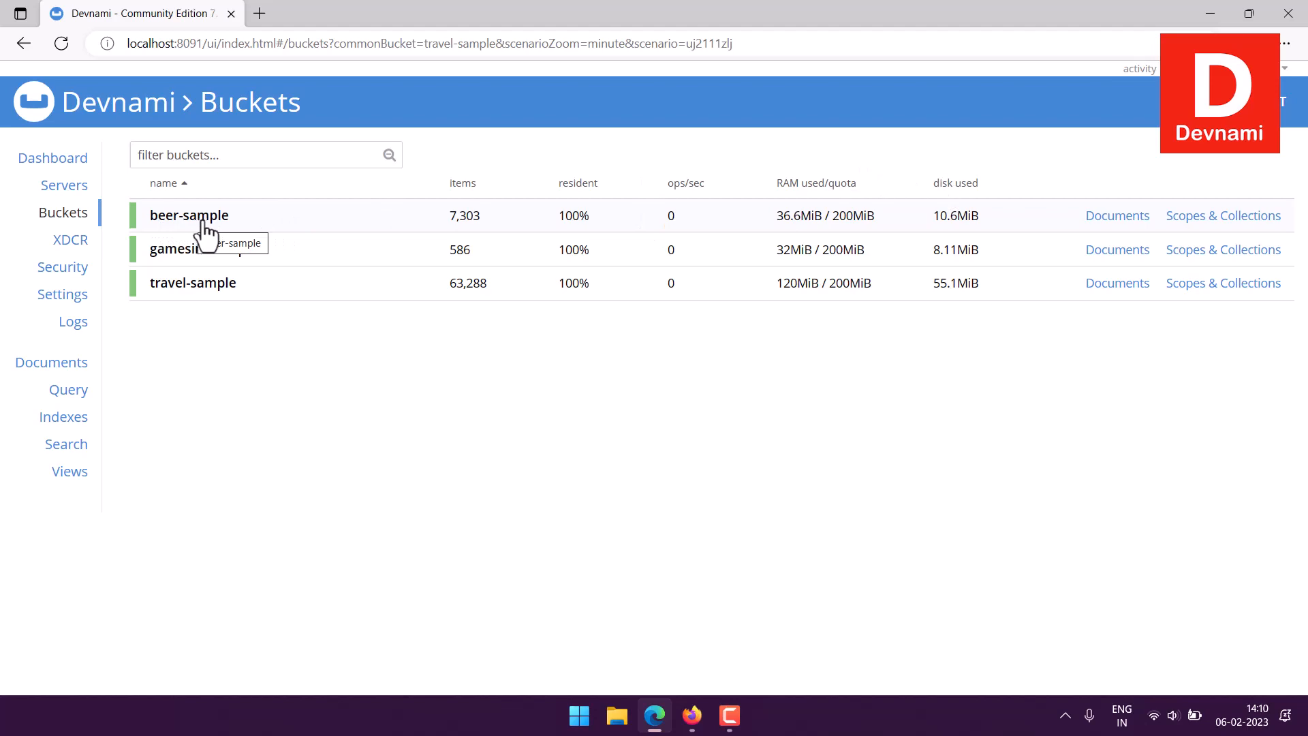
Open the beer-sample bucket's documents and look through the listed records.
left_click(1120, 218)
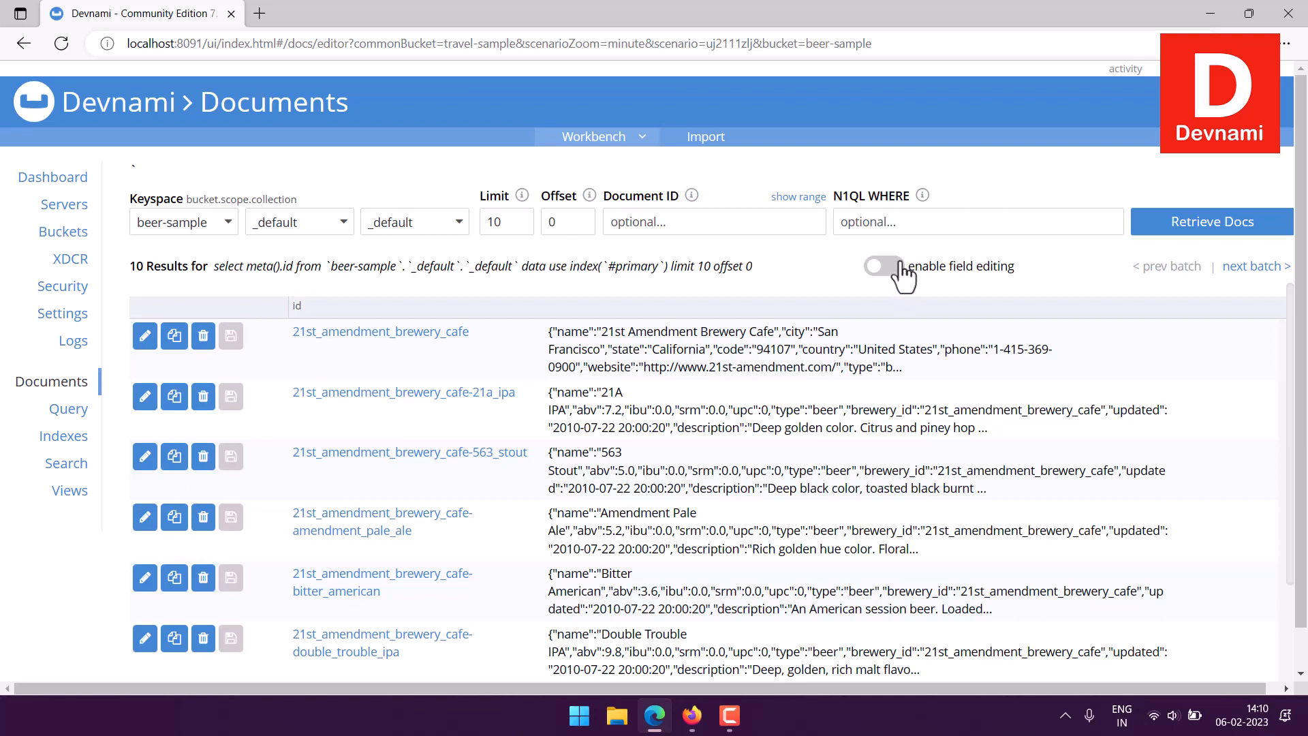
scroll(409, 351, "down", 5)
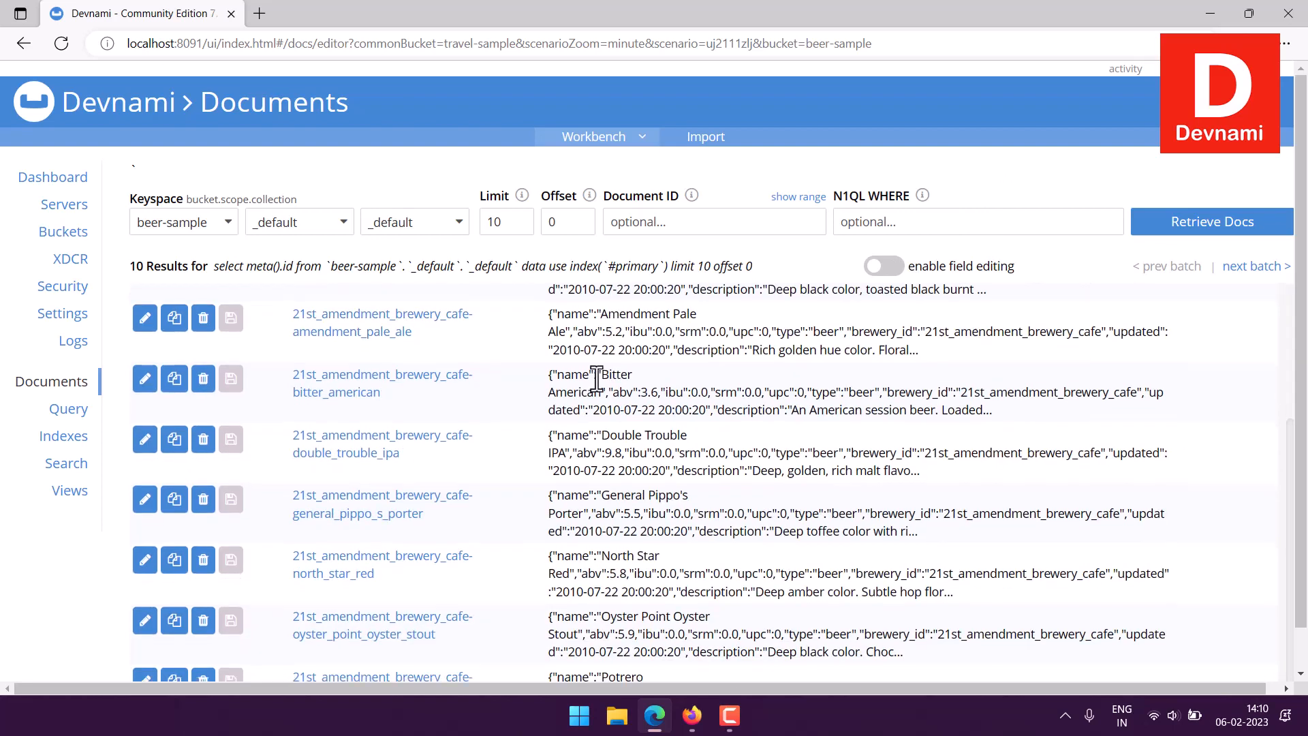
scroll(897, 444, "up", 3)
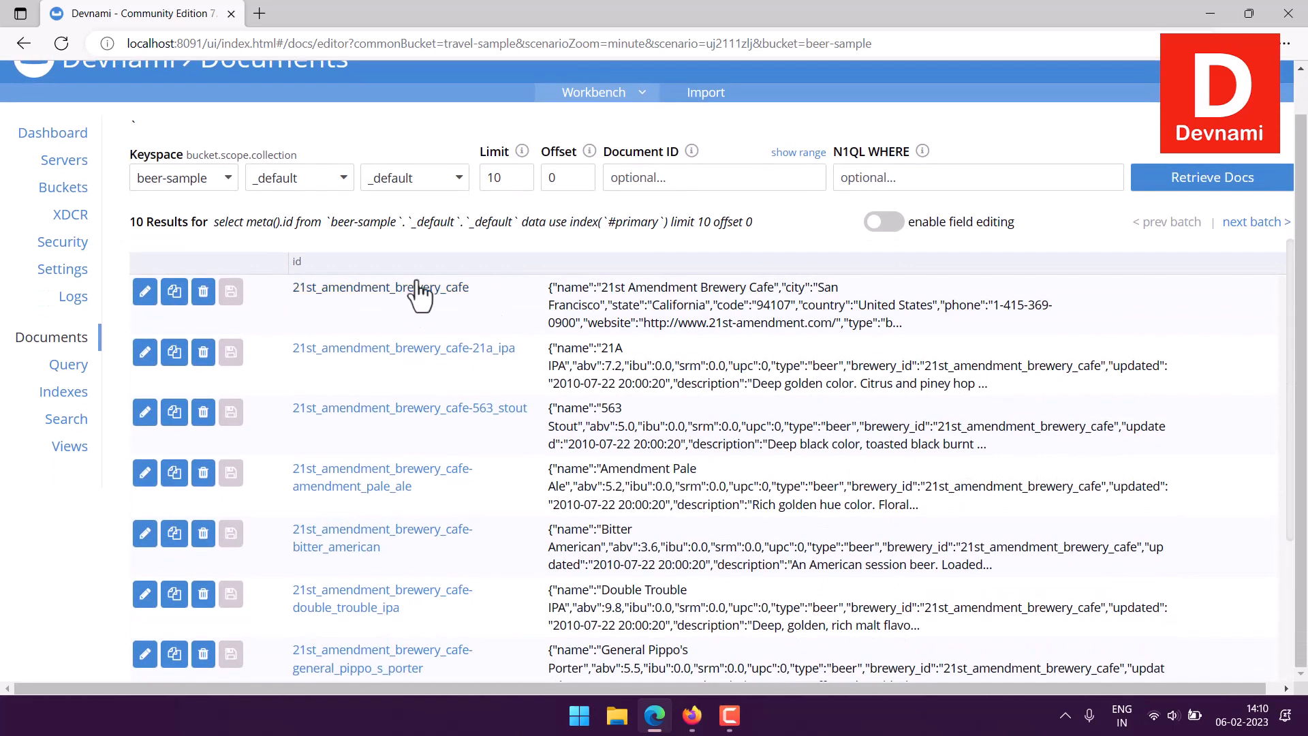
Check the scope and bucket choices of the document keyspace, keeping beer-sample selected.
left_click(299, 182)
left_click(299, 185)
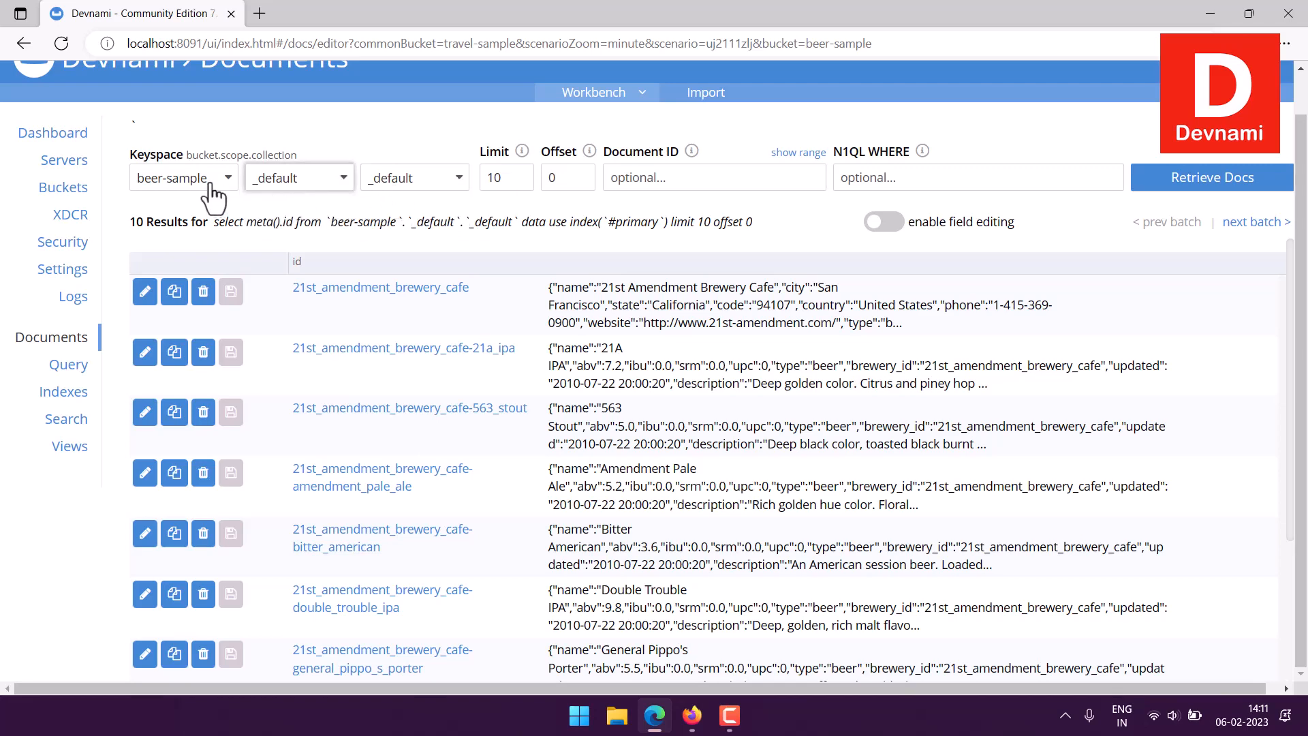
left_click(209, 184)
left_click(211, 187)
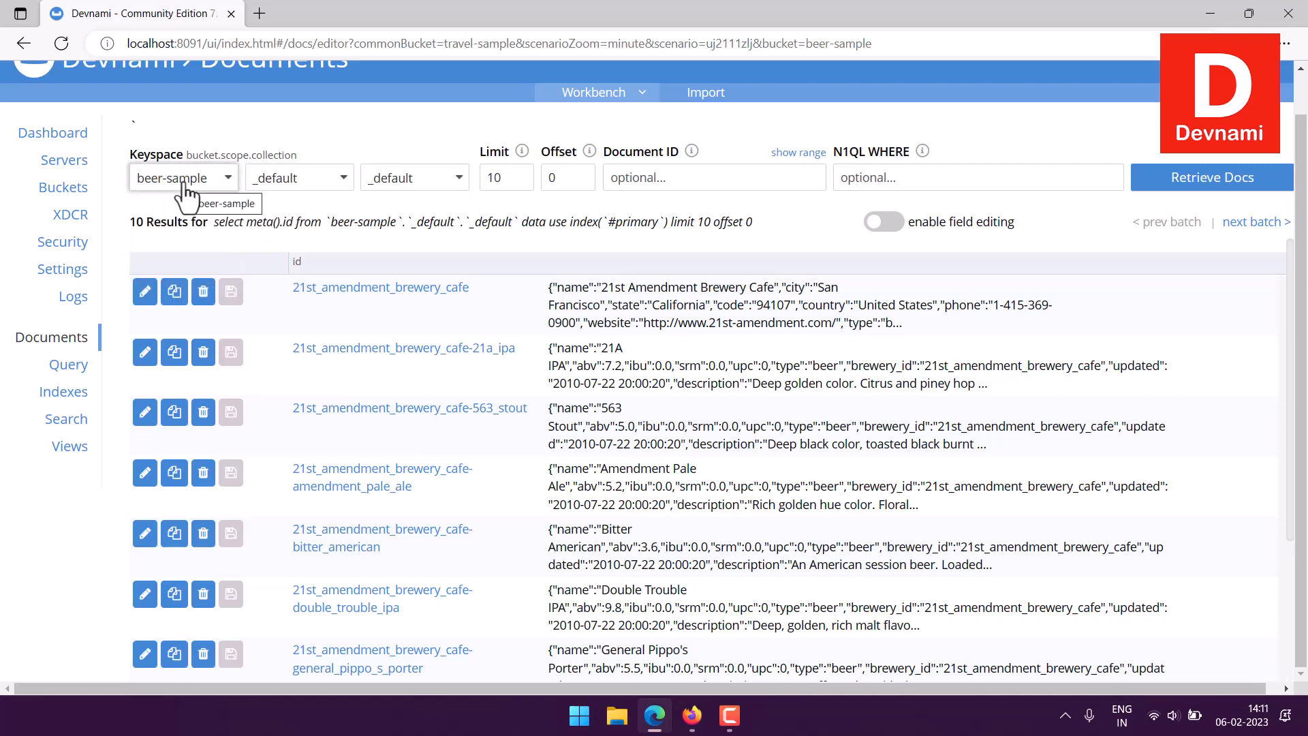
left_click(183, 184)
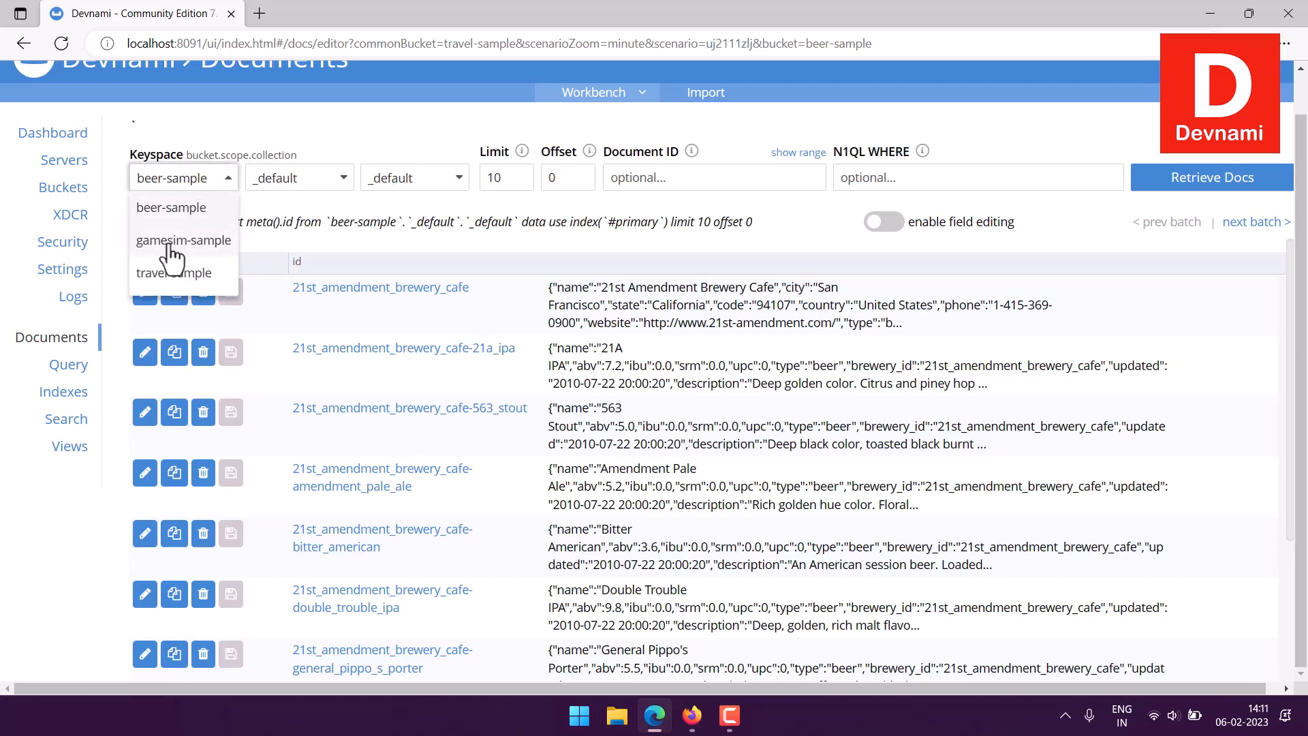
left_click(381, 229)
Copy the first document's ID, 21st_amendment_brewery_cafe, into the Document ID filter and retrieve that document.
left_click(711, 181)
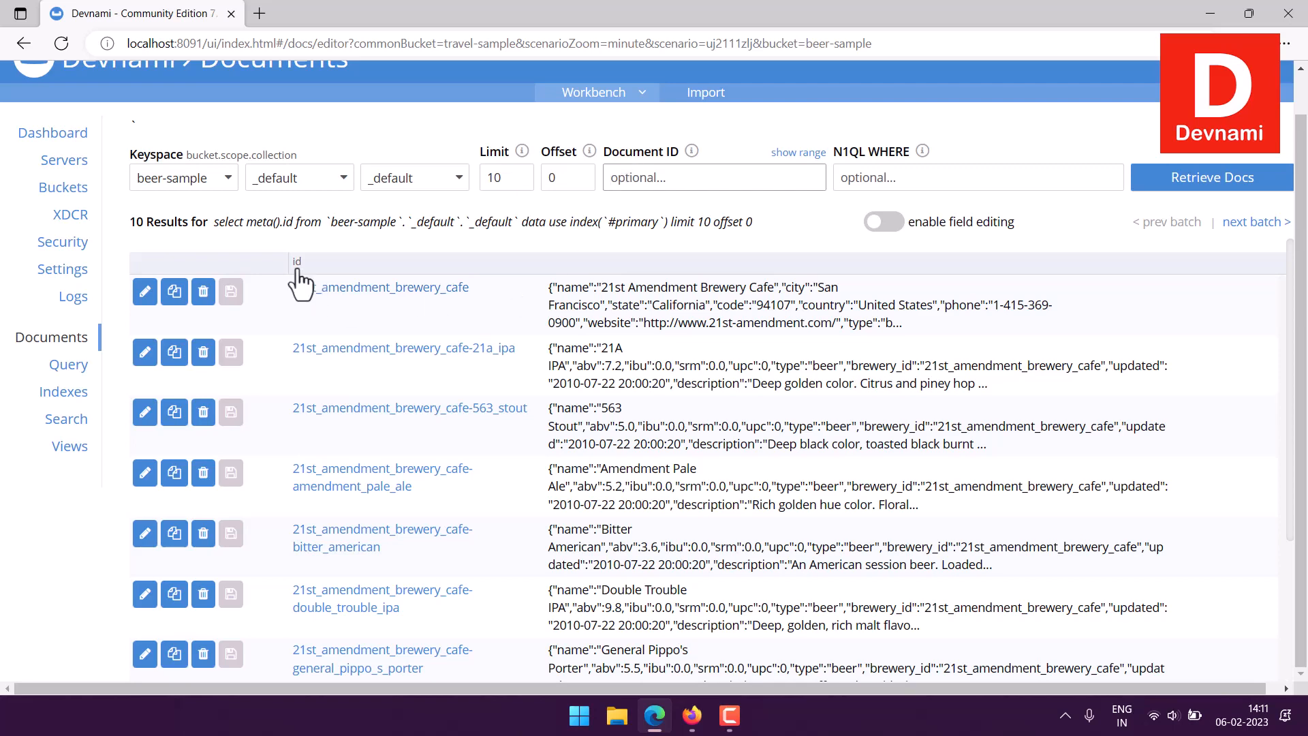
left_click_drag(293, 264, 303, 264)
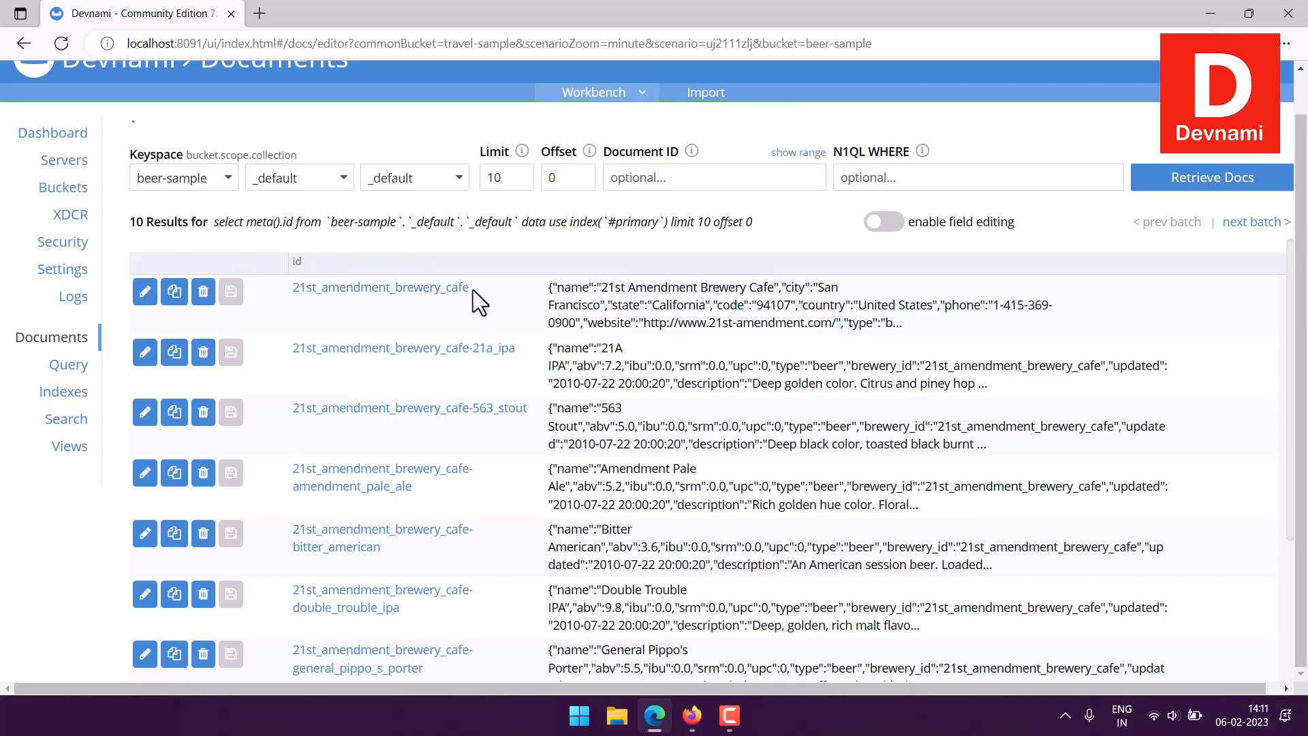
left_click_drag(473, 289, 298, 301)
key("ctrl+c")
left_click(646, 190)
key("ctrl+v")
left_click(1158, 183)
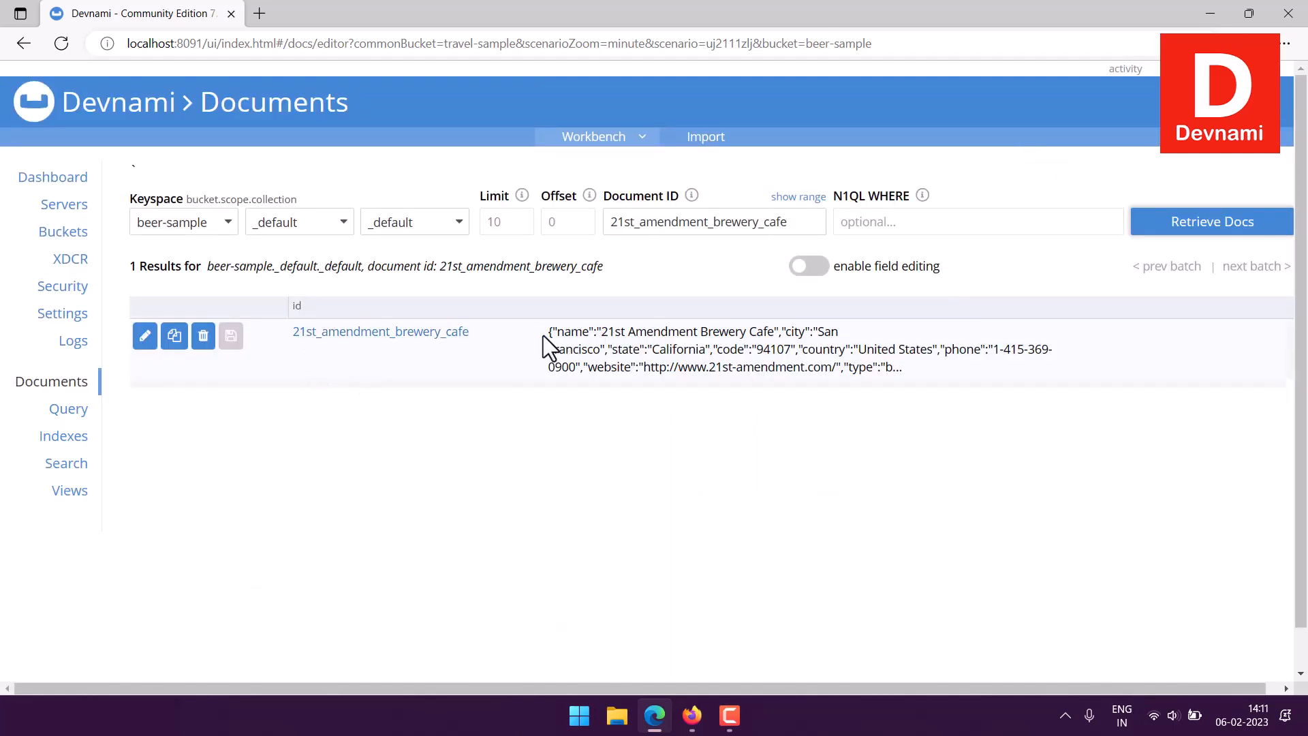
Open the 21st_amendment_brewery_cafe document in the editor and examine its JSON data and metadata.
left_click_drag(546, 333, 921, 369)
left_click(861, 371)
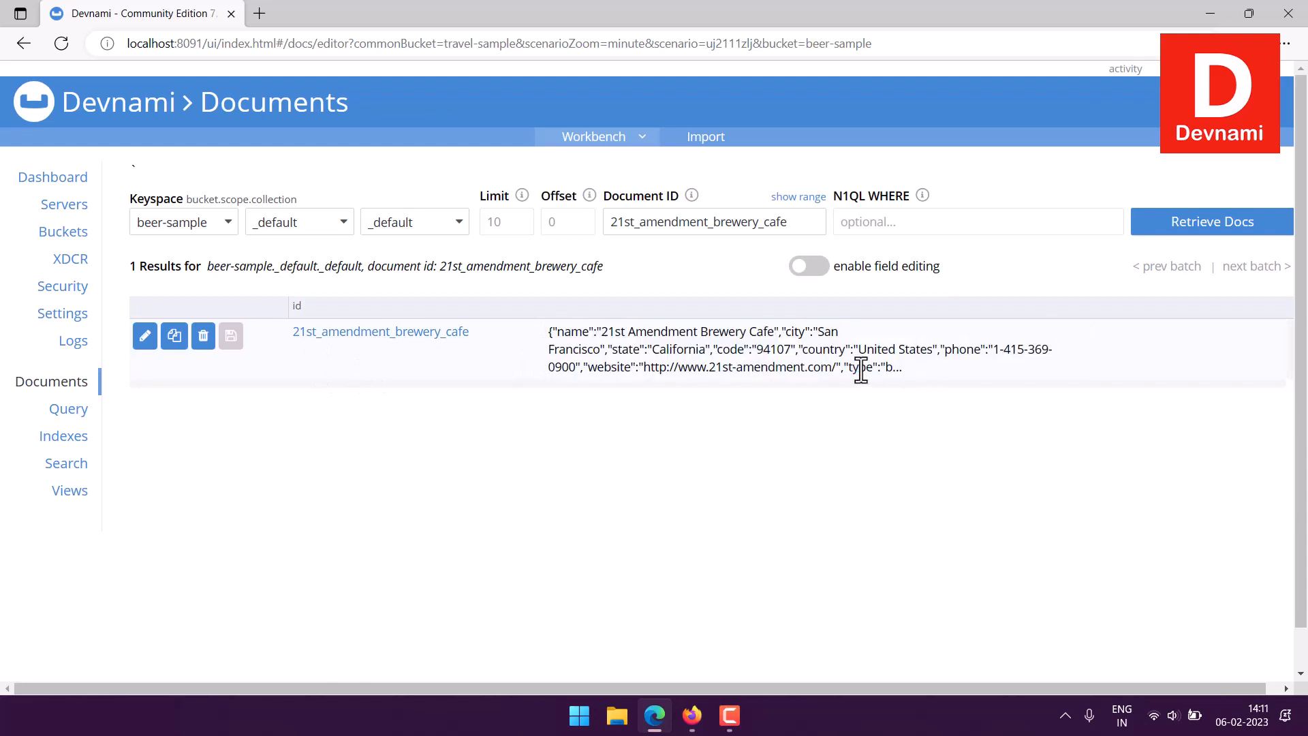
left_click(144, 336)
left_click_drag(455, 207, 538, 475)
left_click(538, 475)
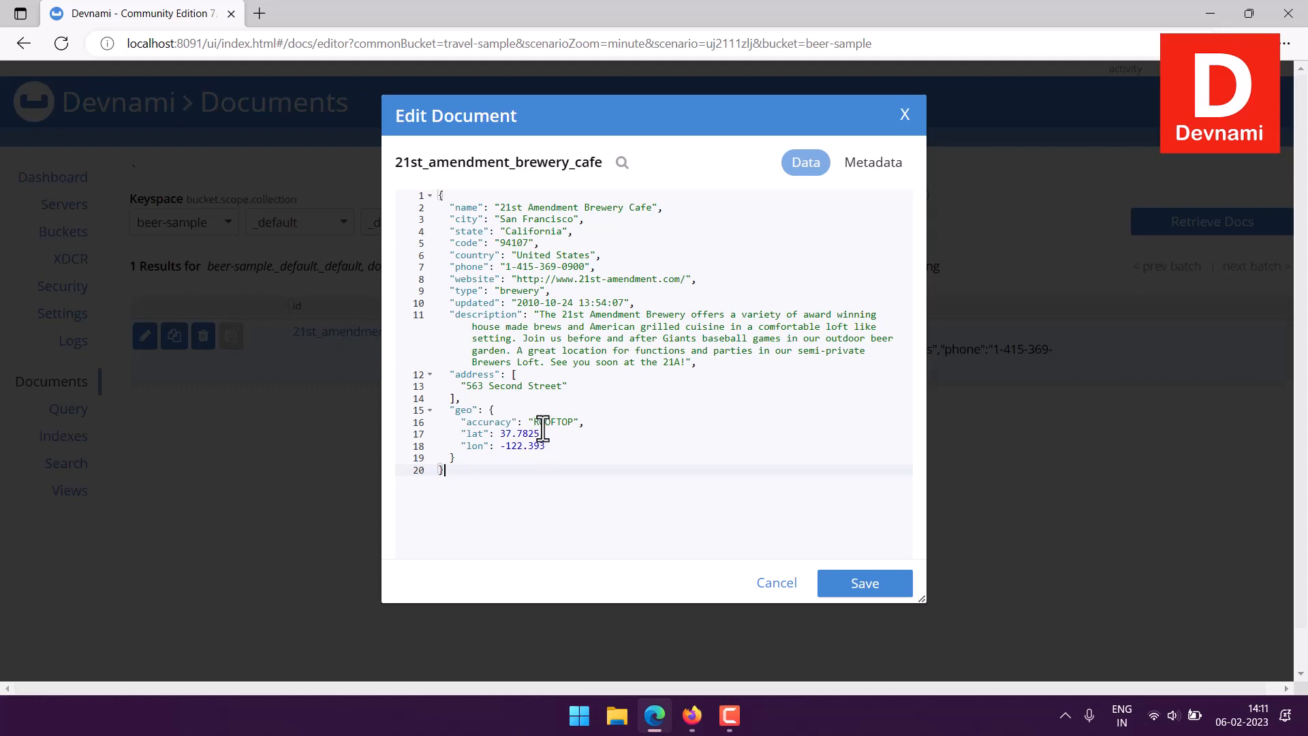
left_click(860, 169)
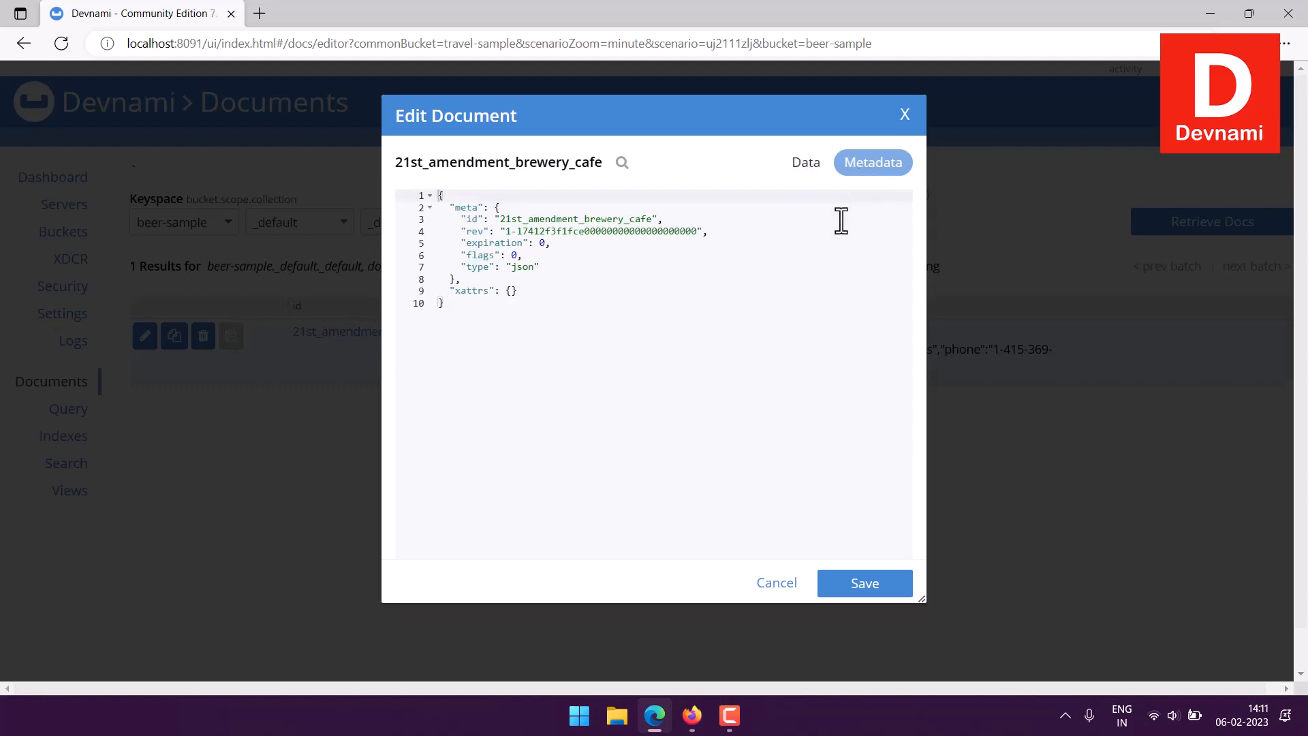
Examine the 21st_amendment_brewery_cafe document's metadata, including its revision, expiration, flags and type entries.
left_click_drag(451, 209, 537, 315)
left_click(537, 315)
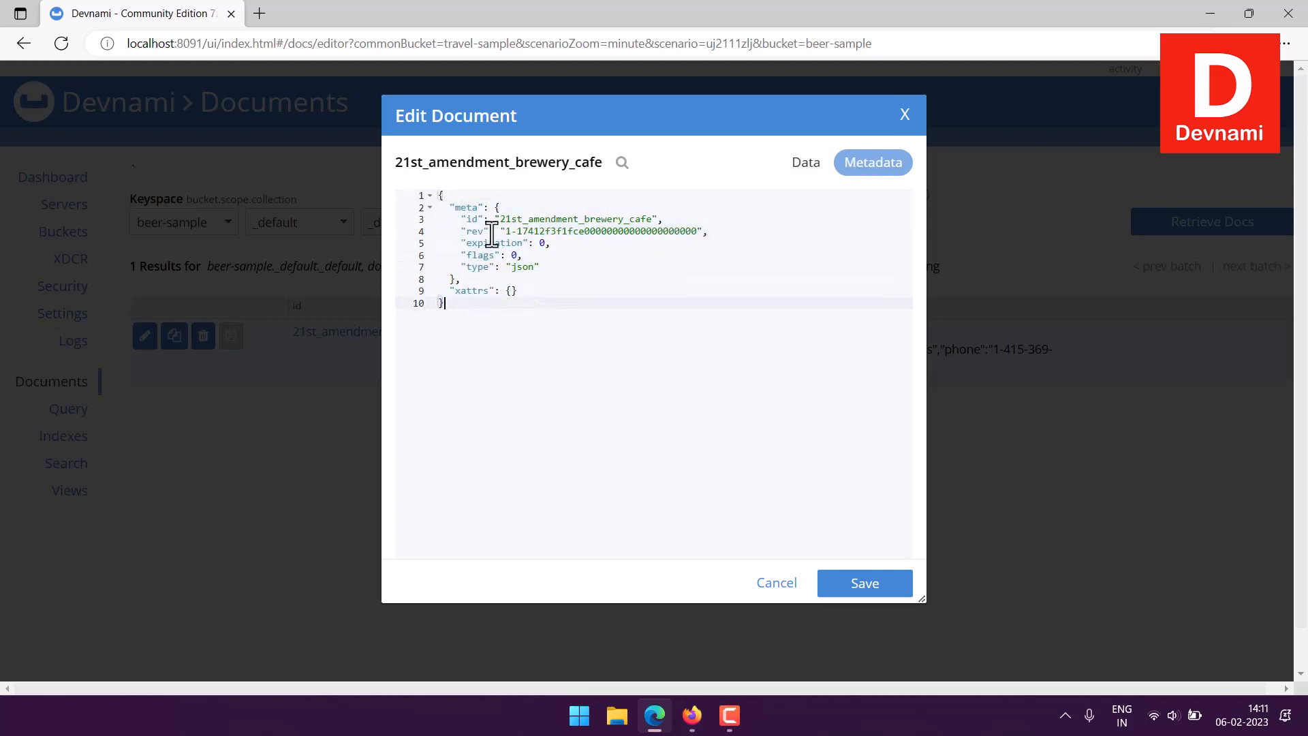
left_click_drag(486, 244, 525, 291)
left_click(482, 241)
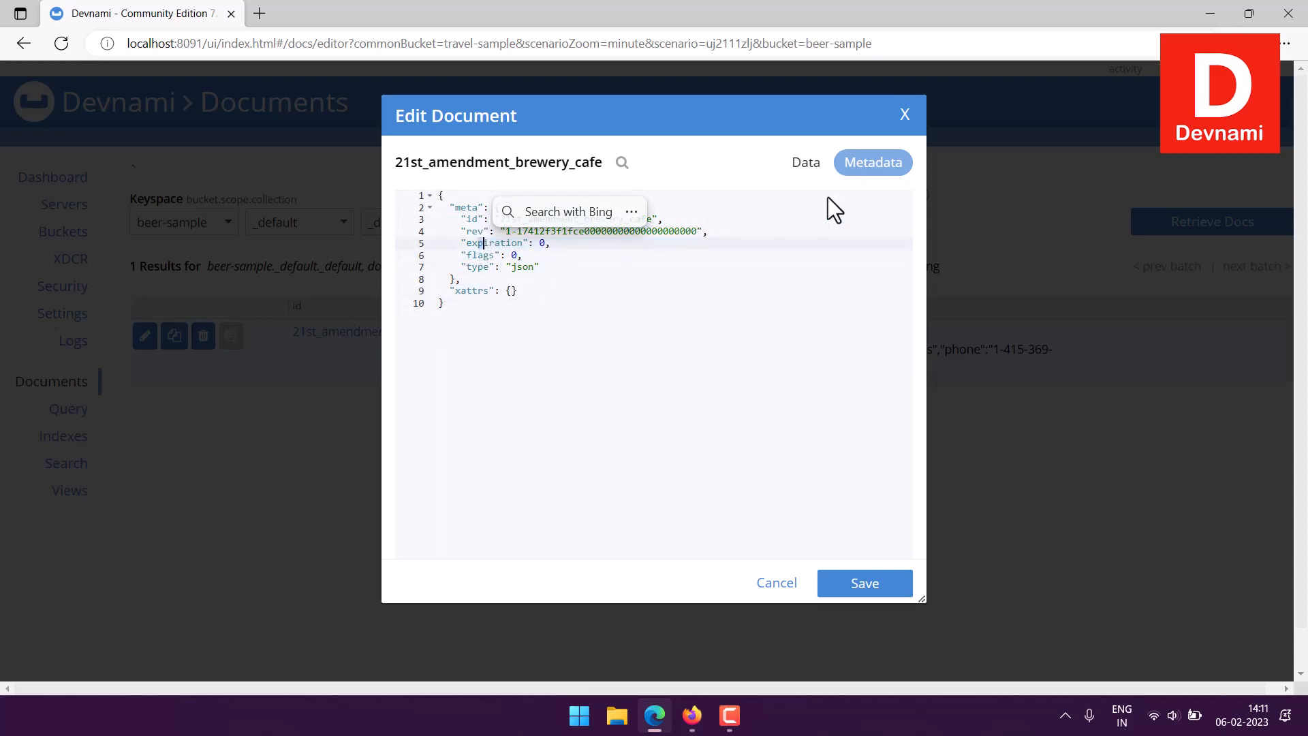
Return to the document's JSON data, read through its fields and description, and close the editor without saving.
left_click(811, 171)
left_click_drag(483, 206, 616, 461)
left_click(624, 478)
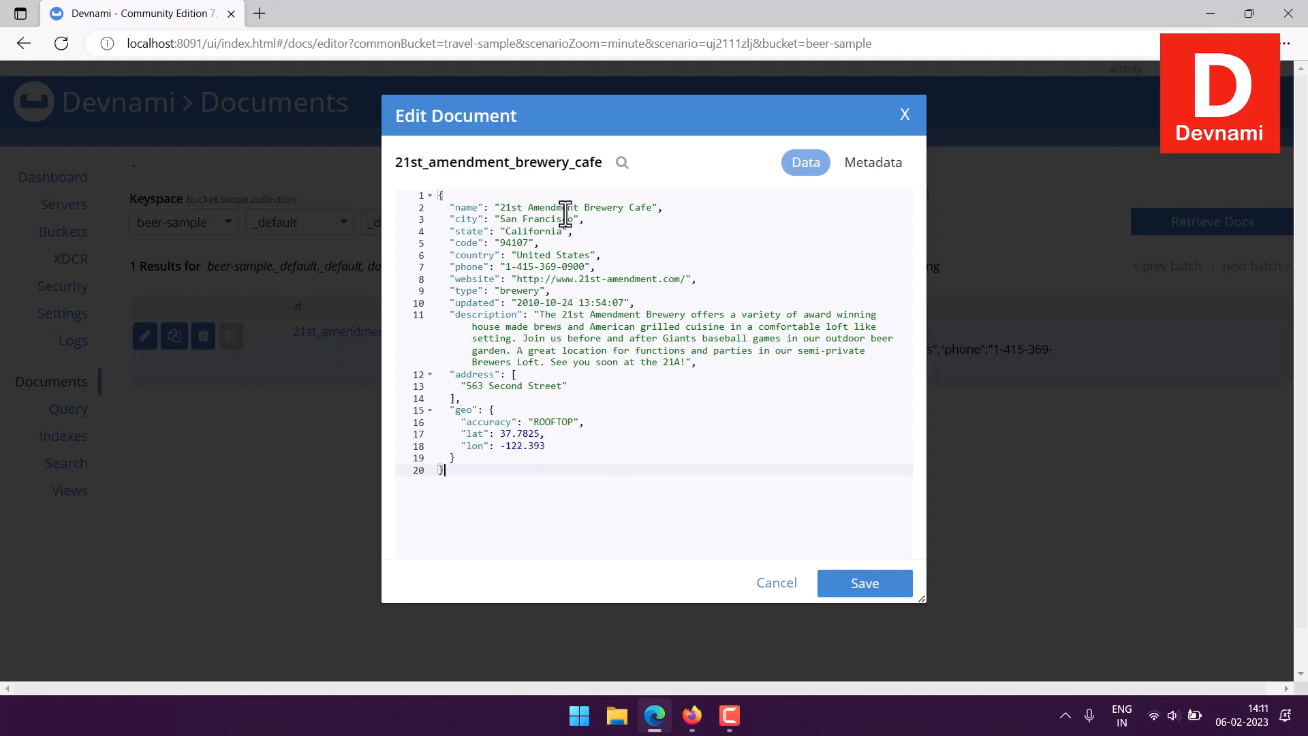
left_click(678, 208)
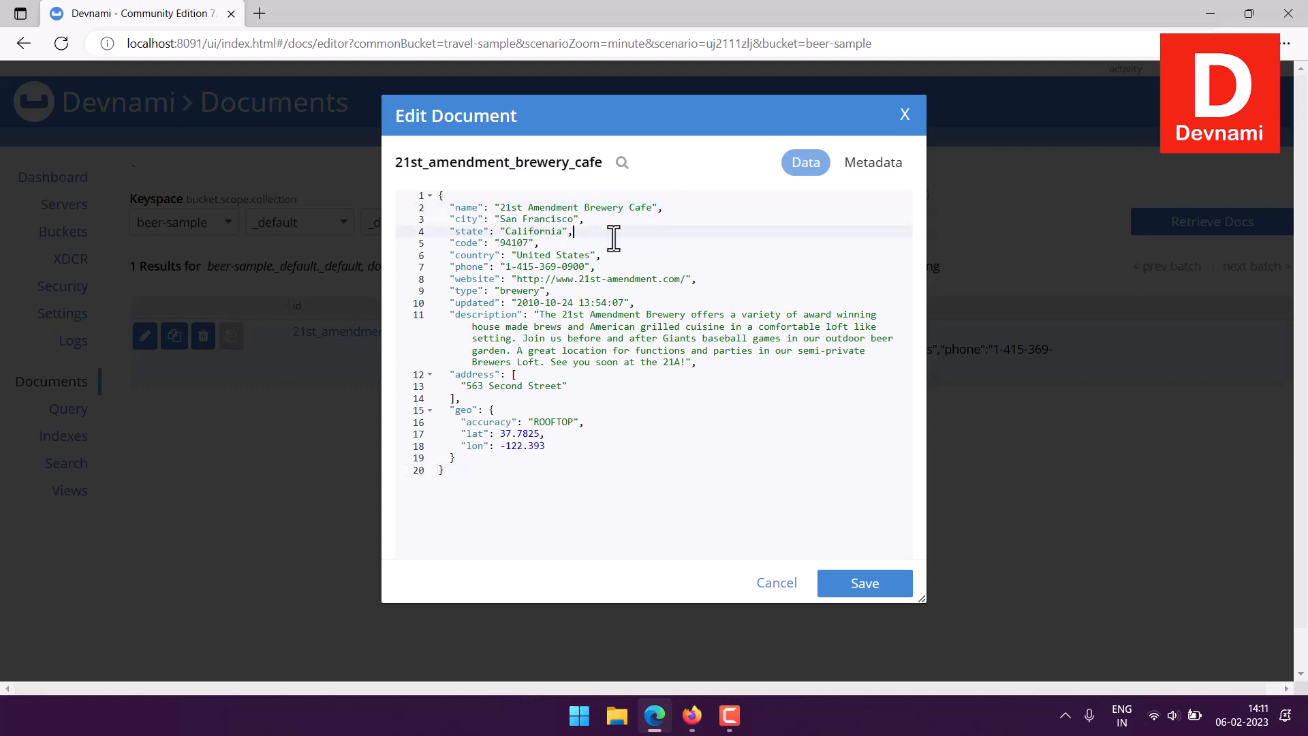
left_click_drag(542, 314, 702, 361)
left_click(756, 374)
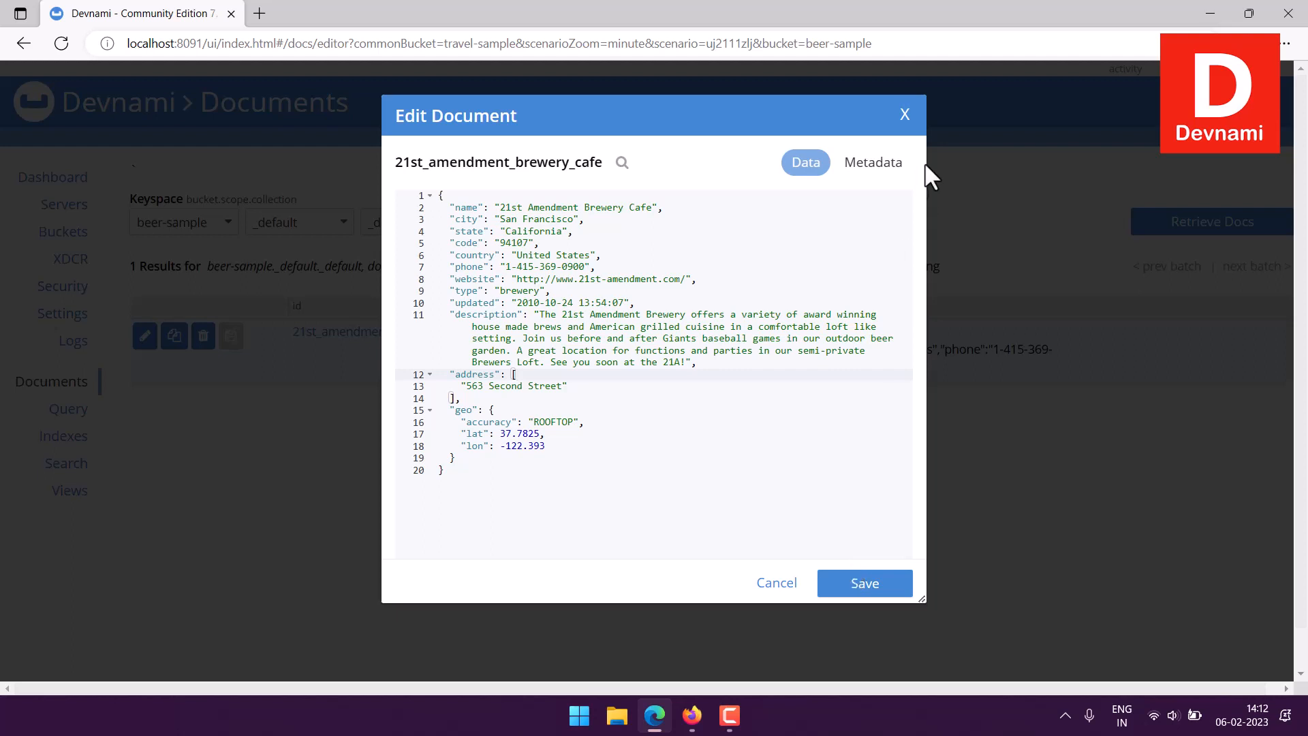
left_click(904, 114)
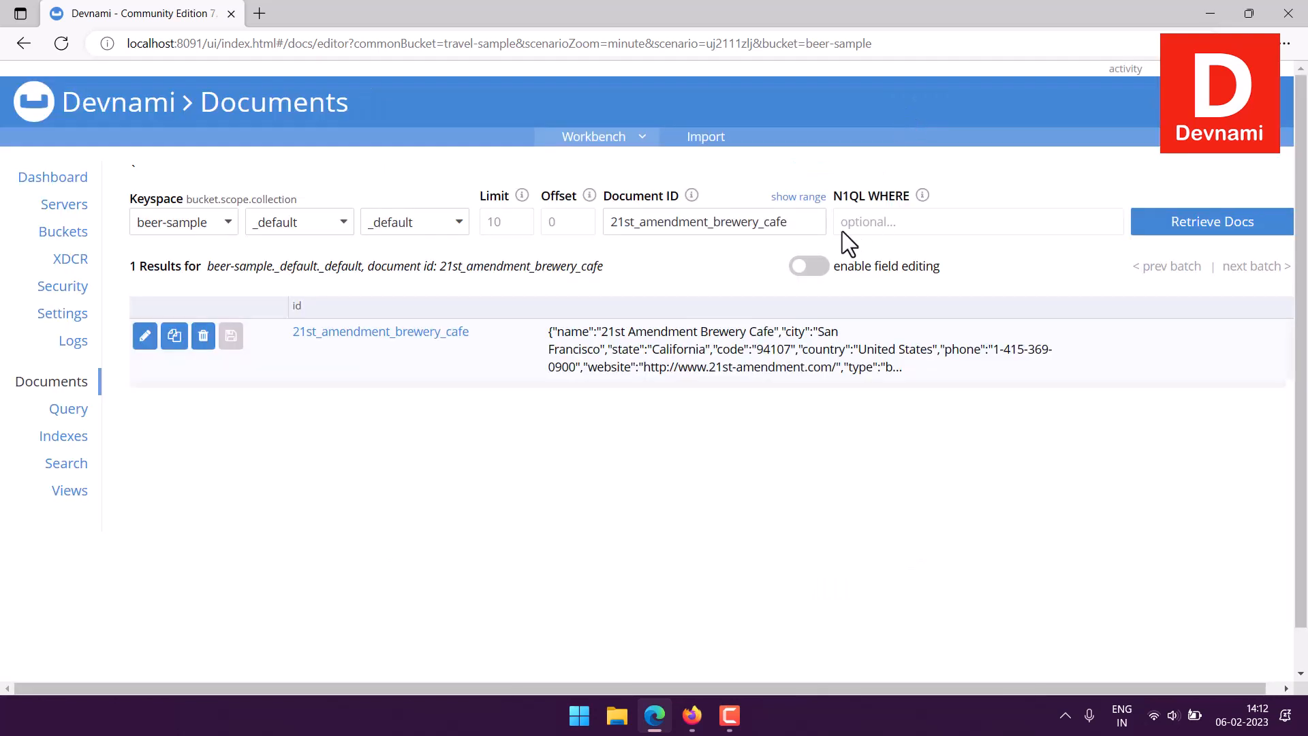
Clear the Document ID filter, retrieve the beer-sample documents again and look through the list.
double_click(695, 222)
key("BackSpace")
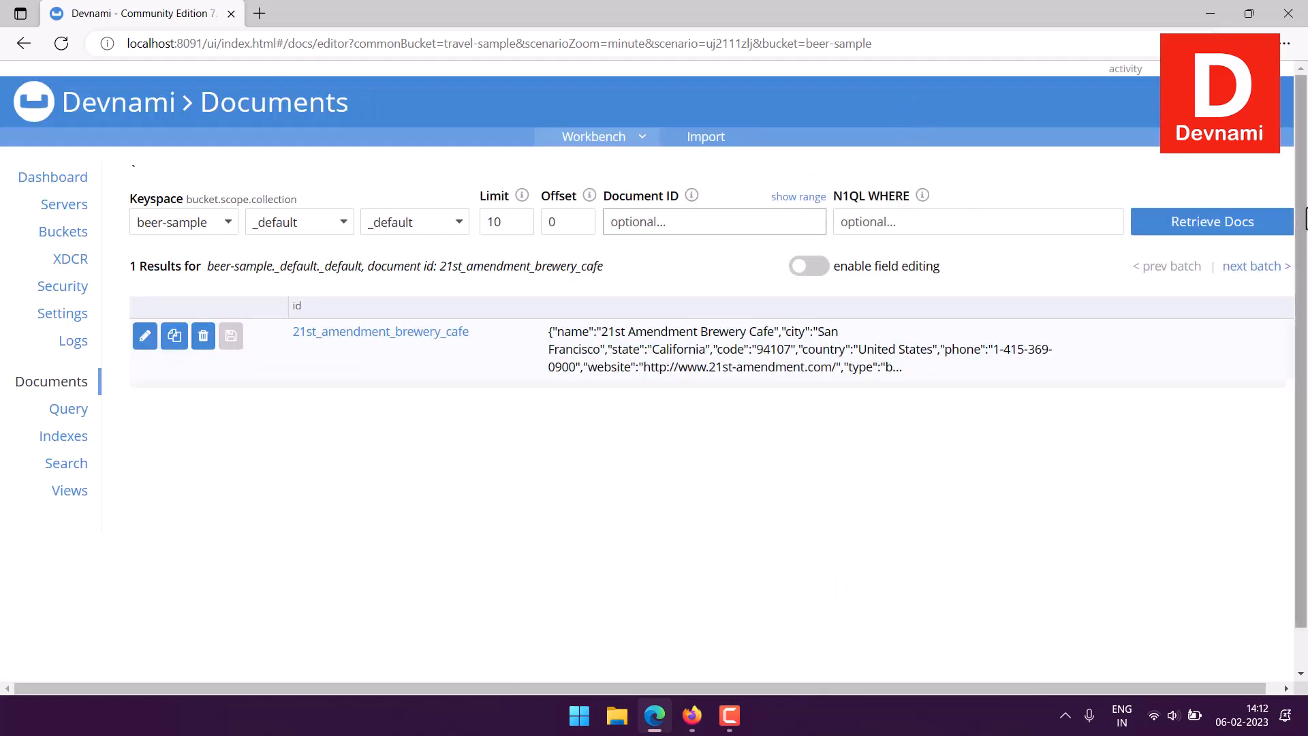
left_click(1209, 219)
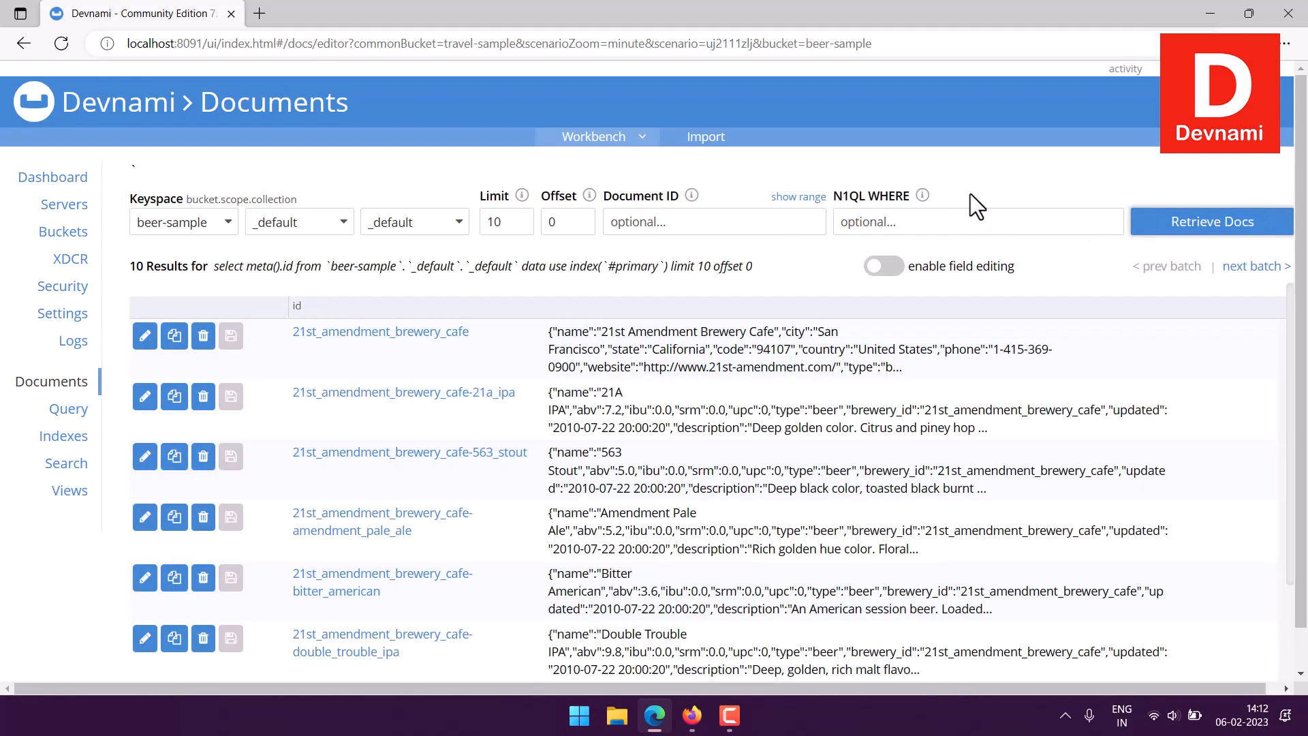
scroll(990, 387, "down", 3)
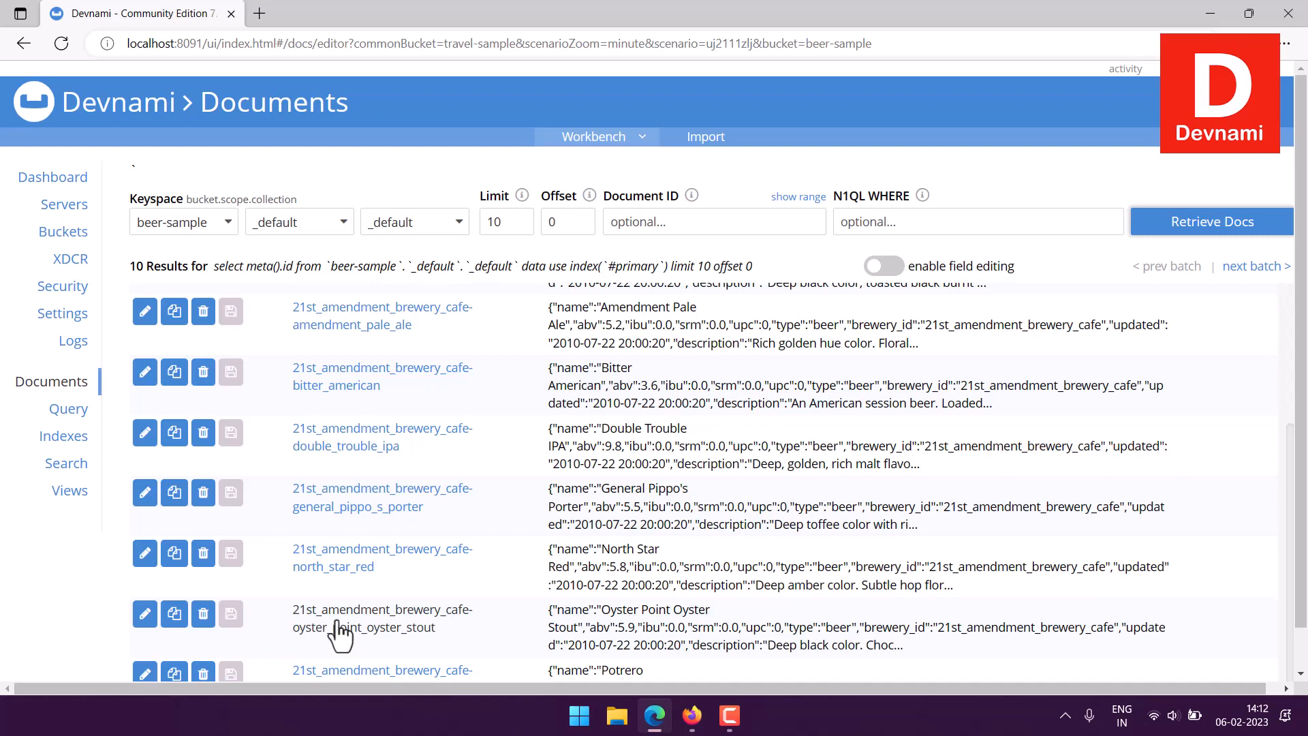
scroll(726, 428, "up", 2)
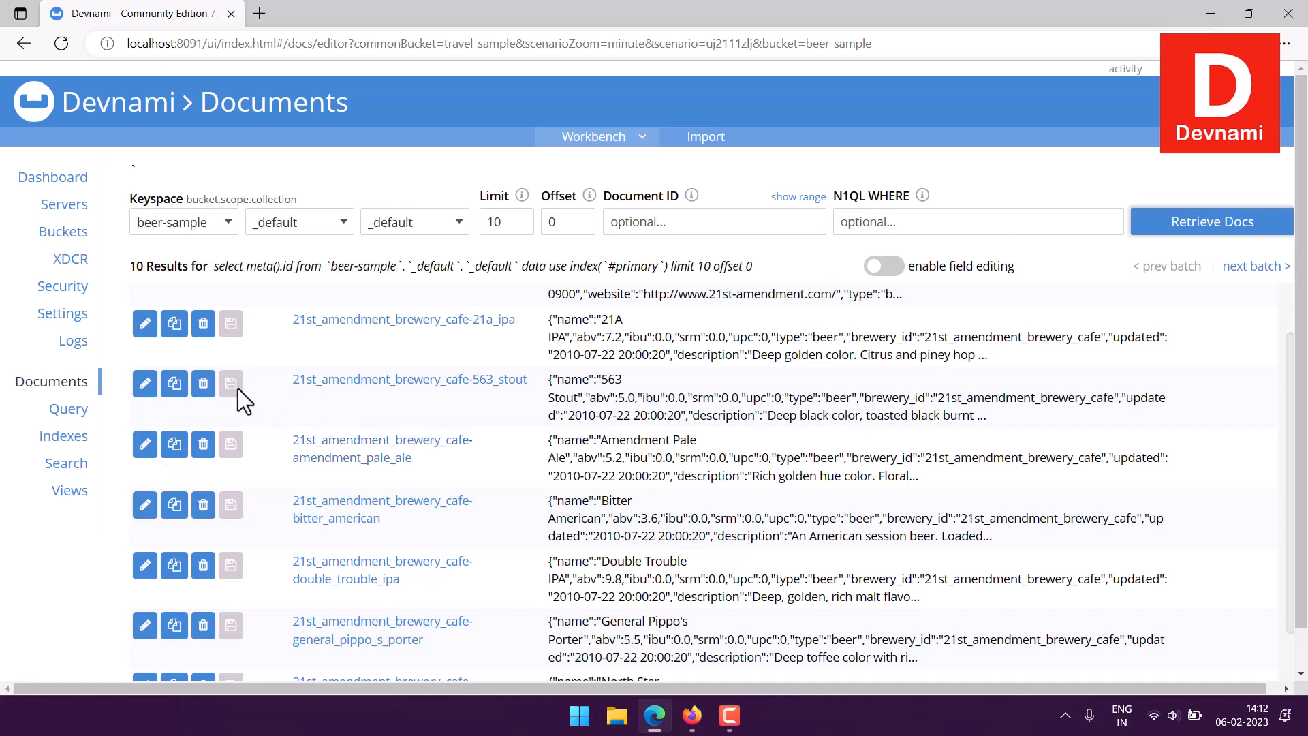
scroll(238, 388, "up", 2)
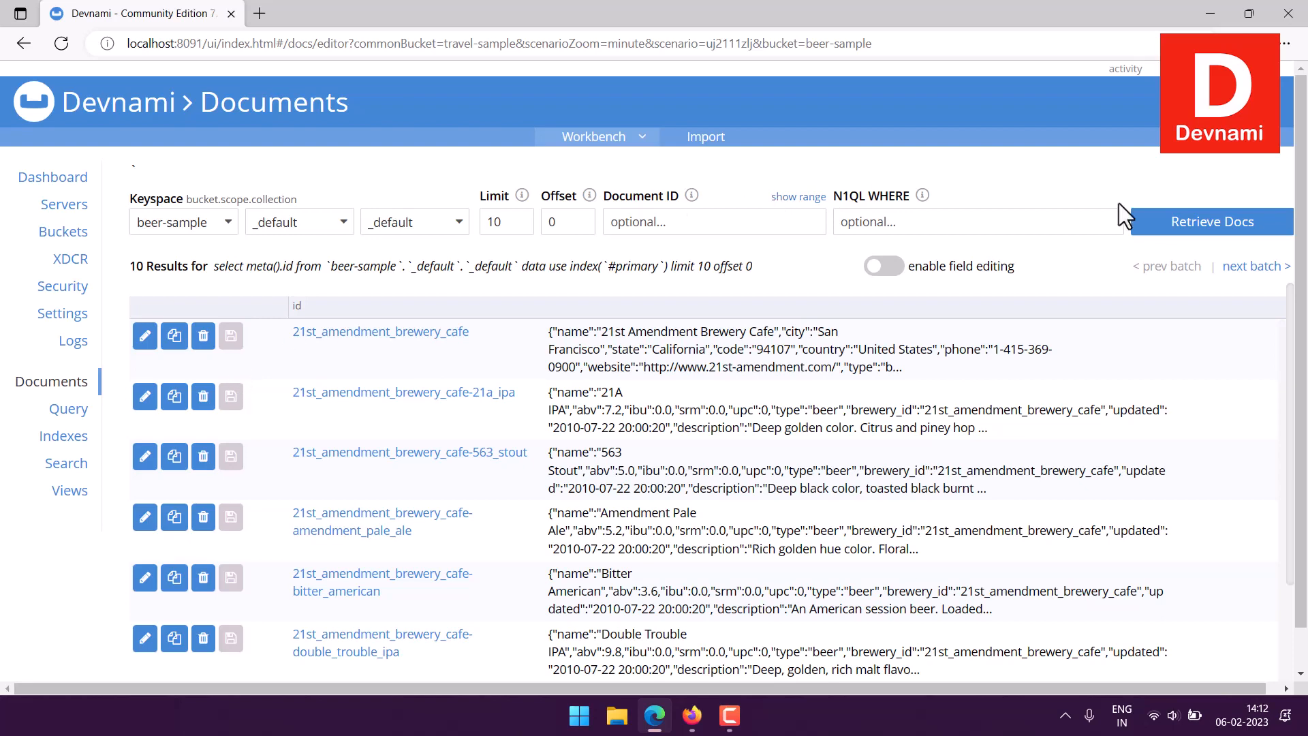
Enable field editing to inspect the documents' individual fields, check the bucket choices, and disable field editing again.
left_click(895, 272)
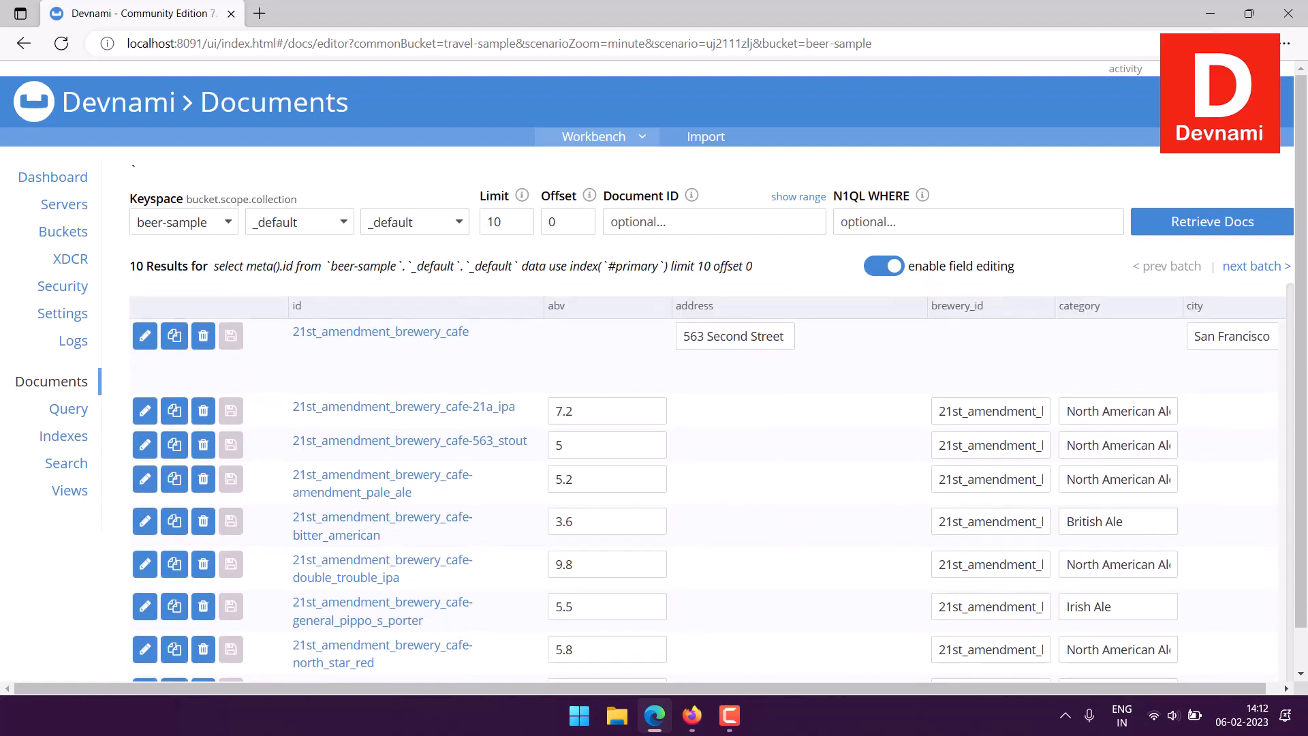
left_click_drag(726, 693, 942, 684)
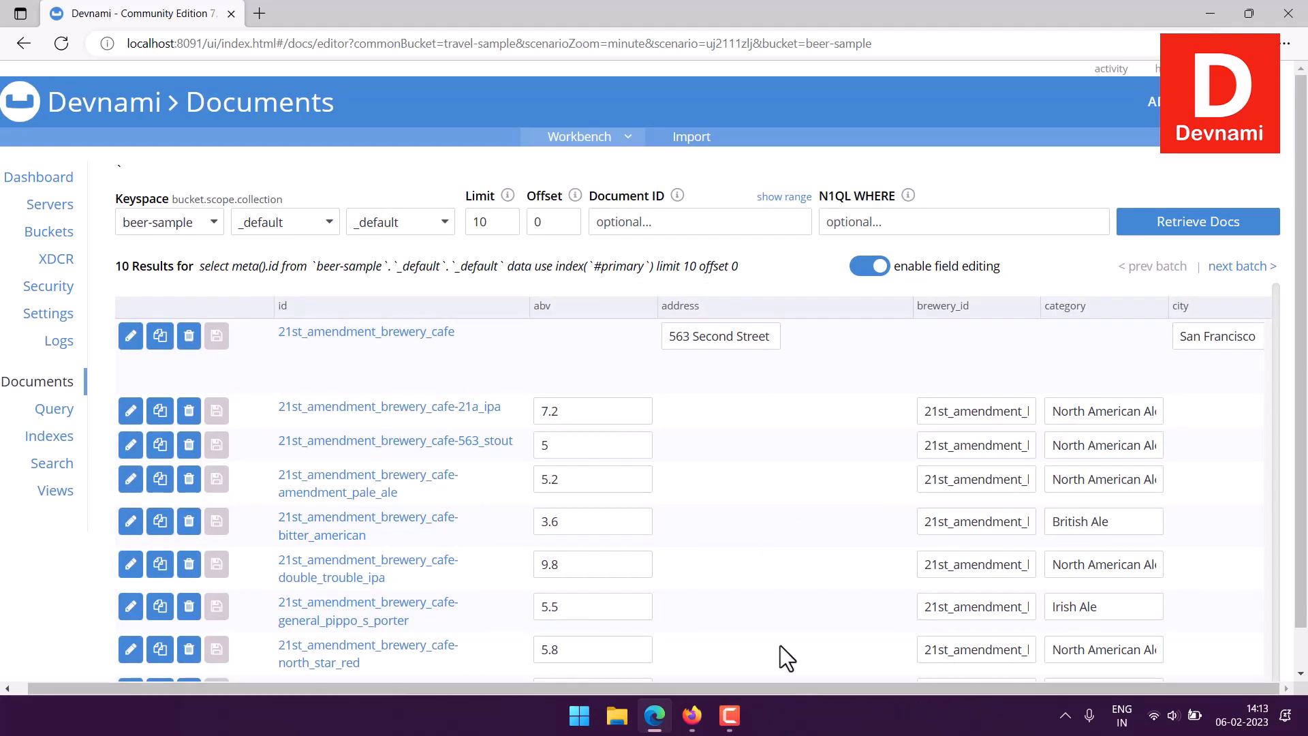
scroll(783, 599, "down", 1)
scroll(790, 548, "down", 1)
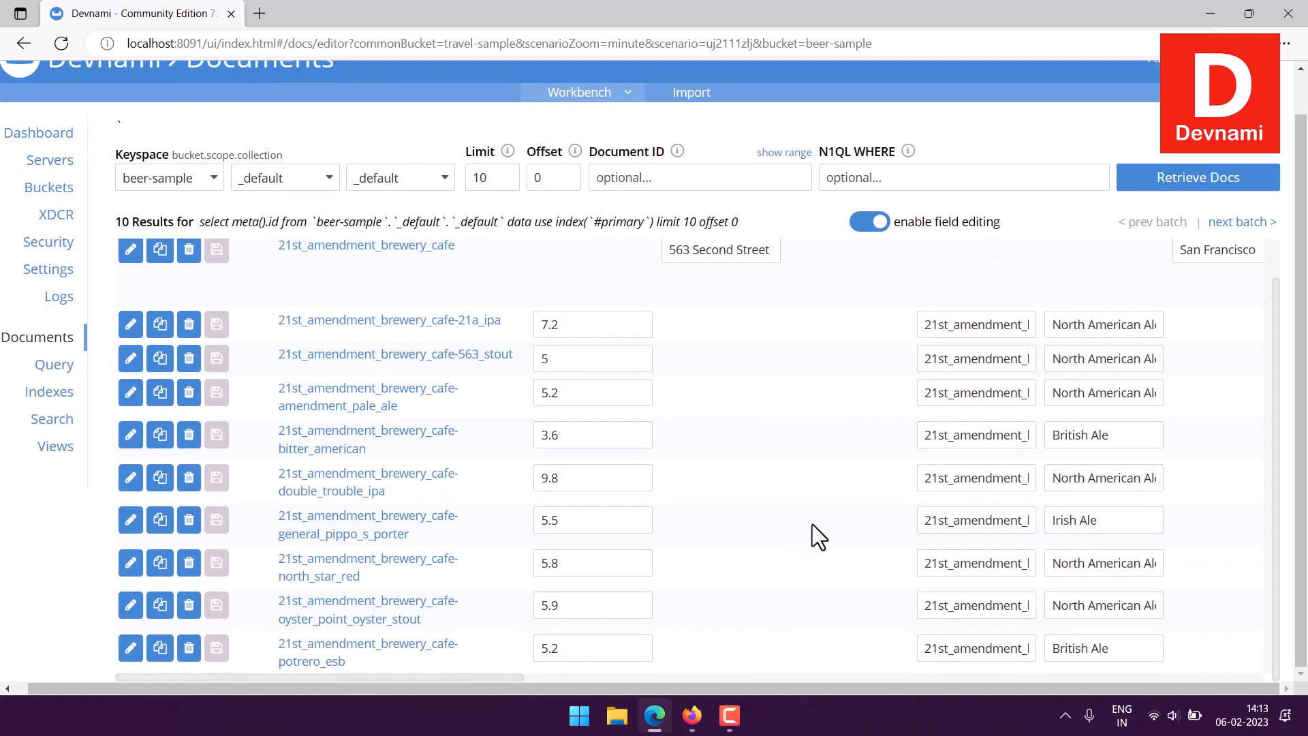
left_click_drag(492, 678, 447, 661)
left_click(202, 182)
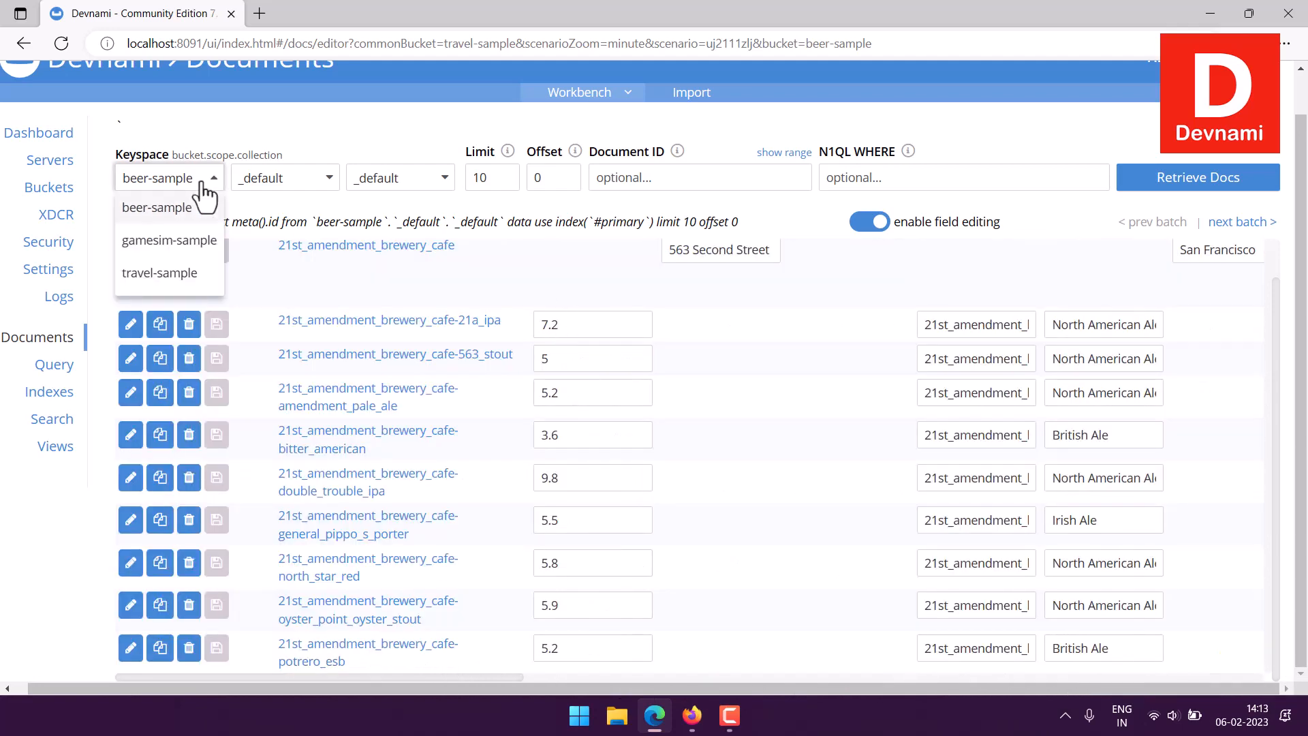
left_click(549, 199)
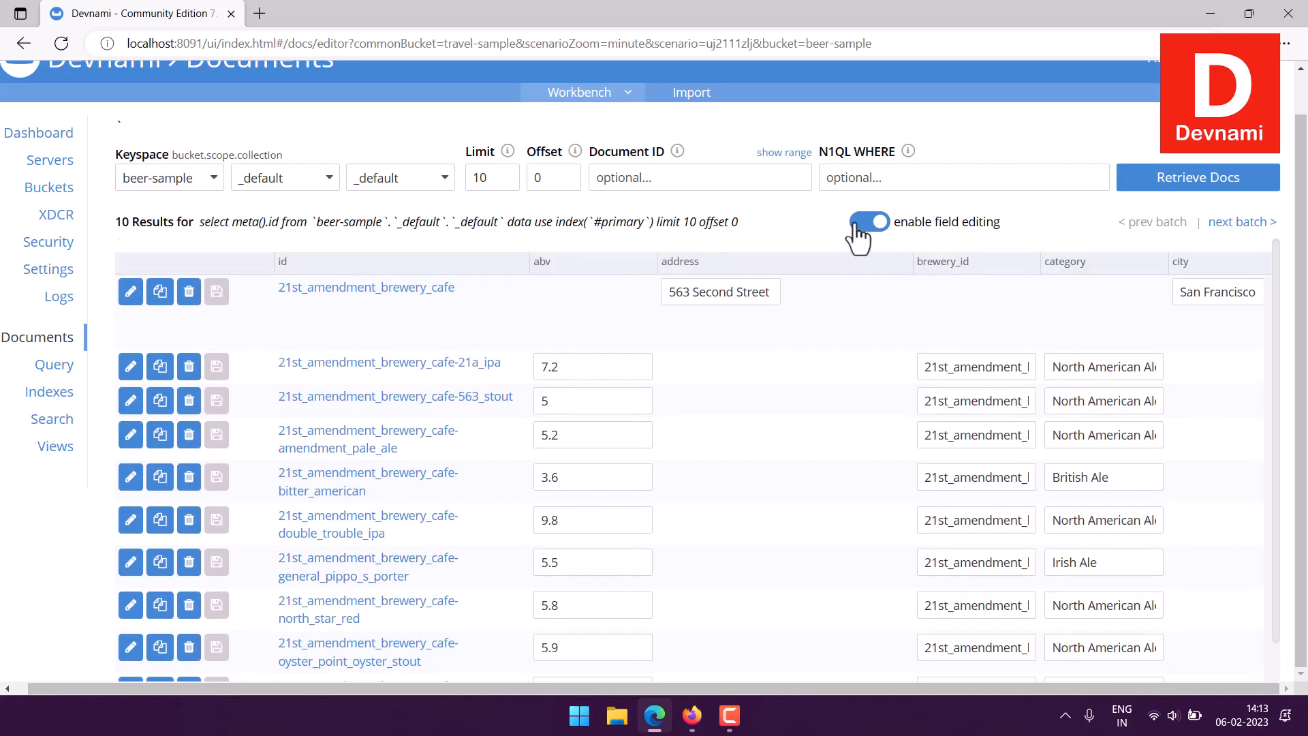
left_click(865, 223)
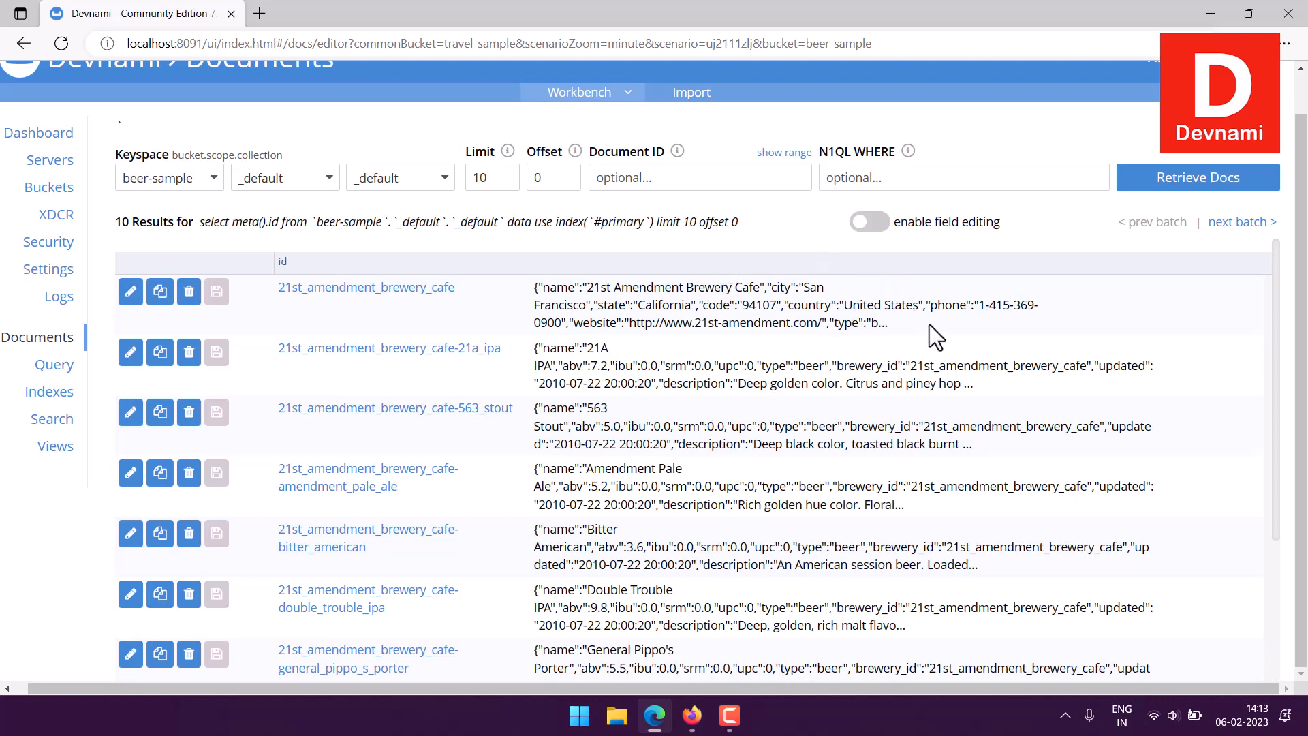
Set the document limit to 20, retrieve the beer-sample documents and look through the results.
double_click(480, 177)
type("20")
left_click(1206, 178)
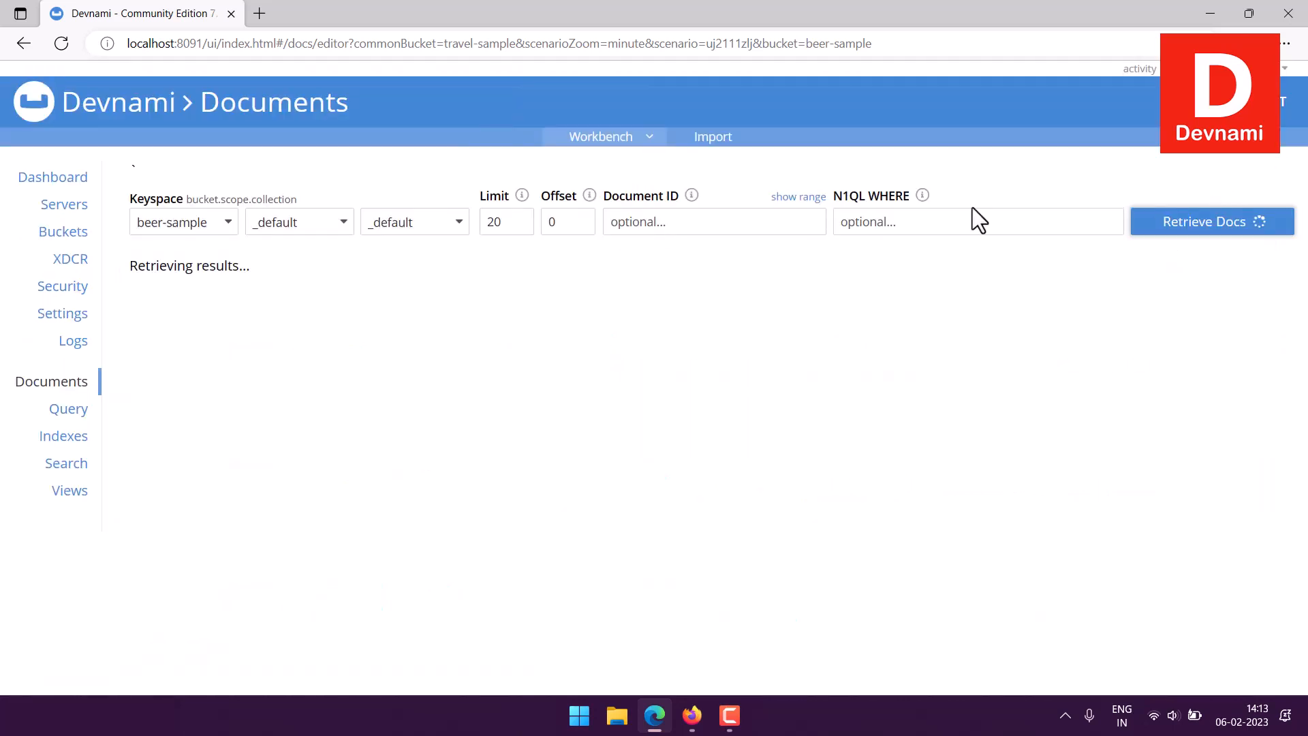
scroll(954, 304, "down", 10)
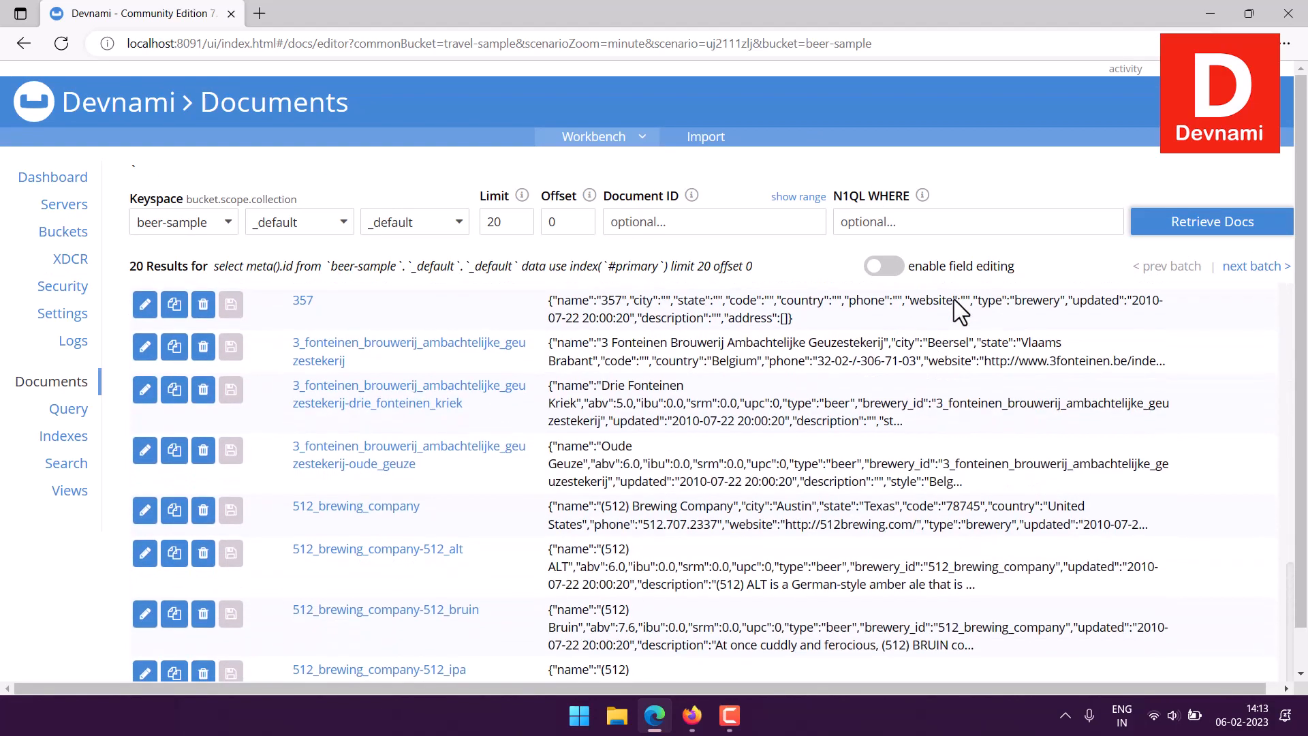
scroll(954, 300, "up", 10)
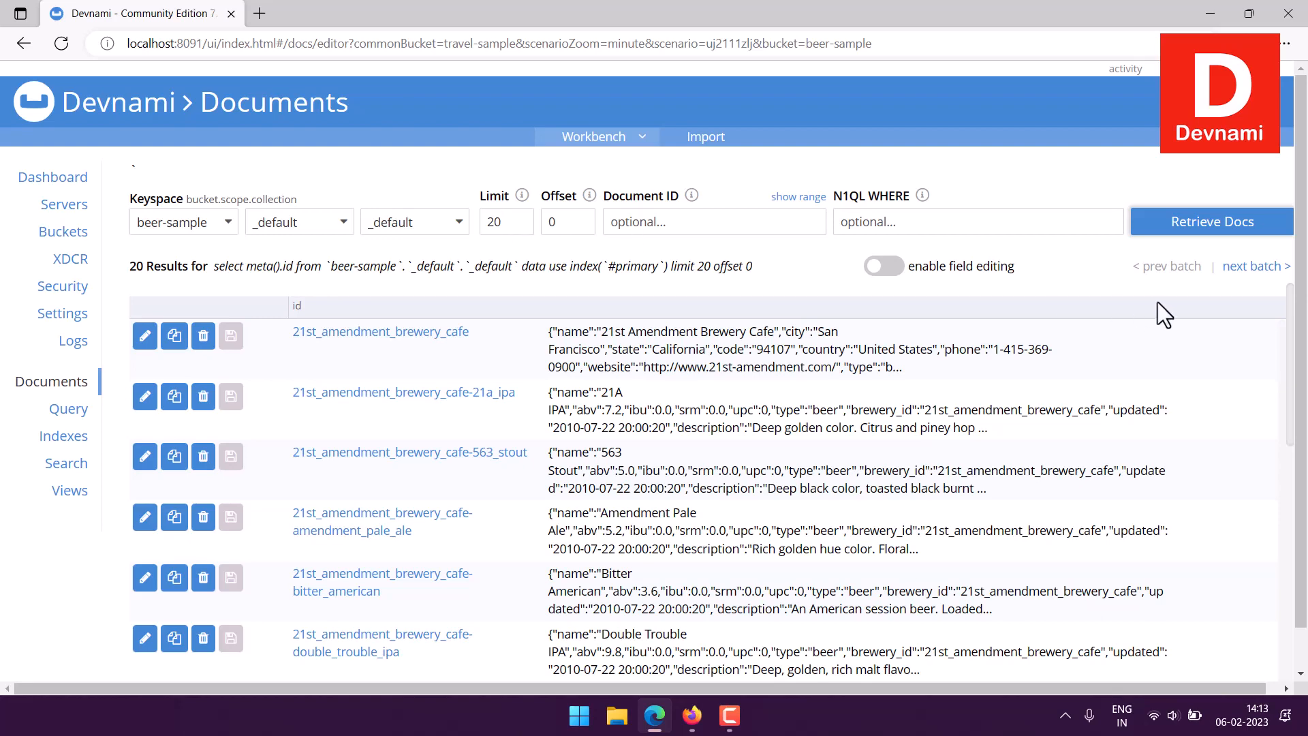
Look through the next batch of beer-sample documents and return to the previous batch.
left_click(1244, 267)
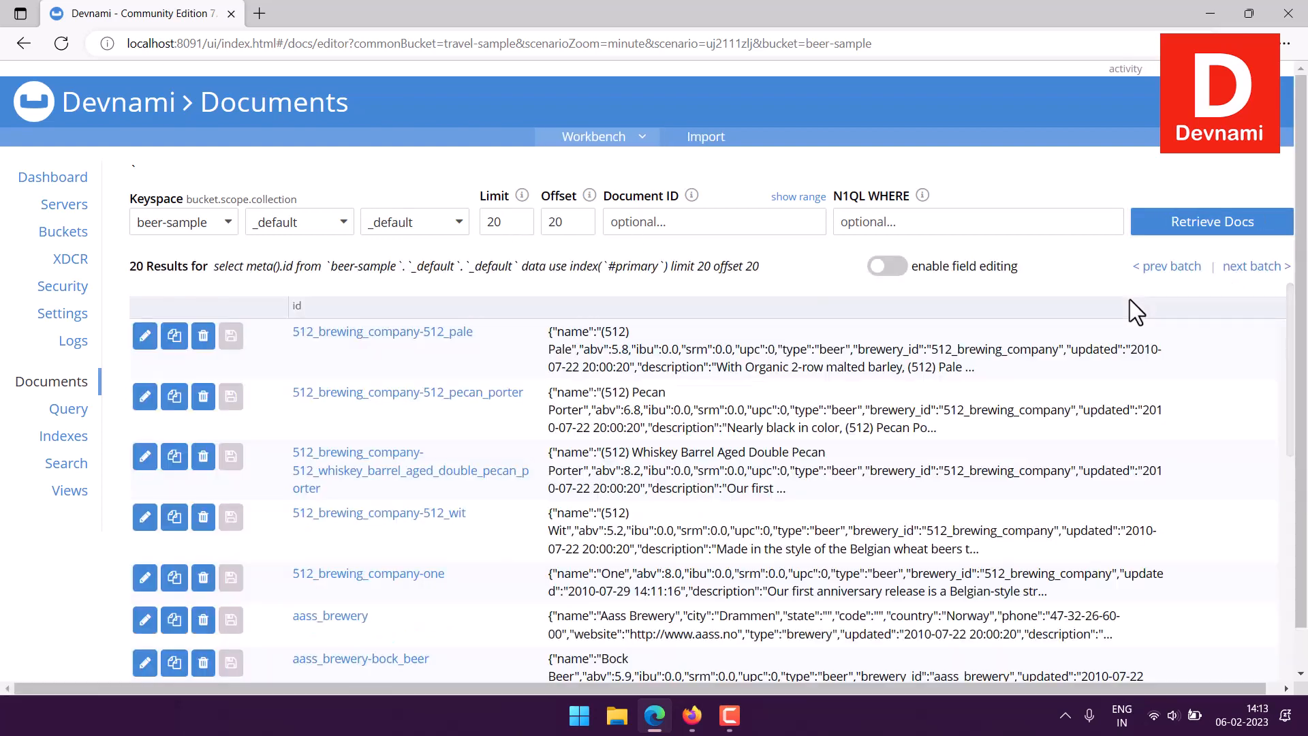
scroll(1125, 375, "down", 5)
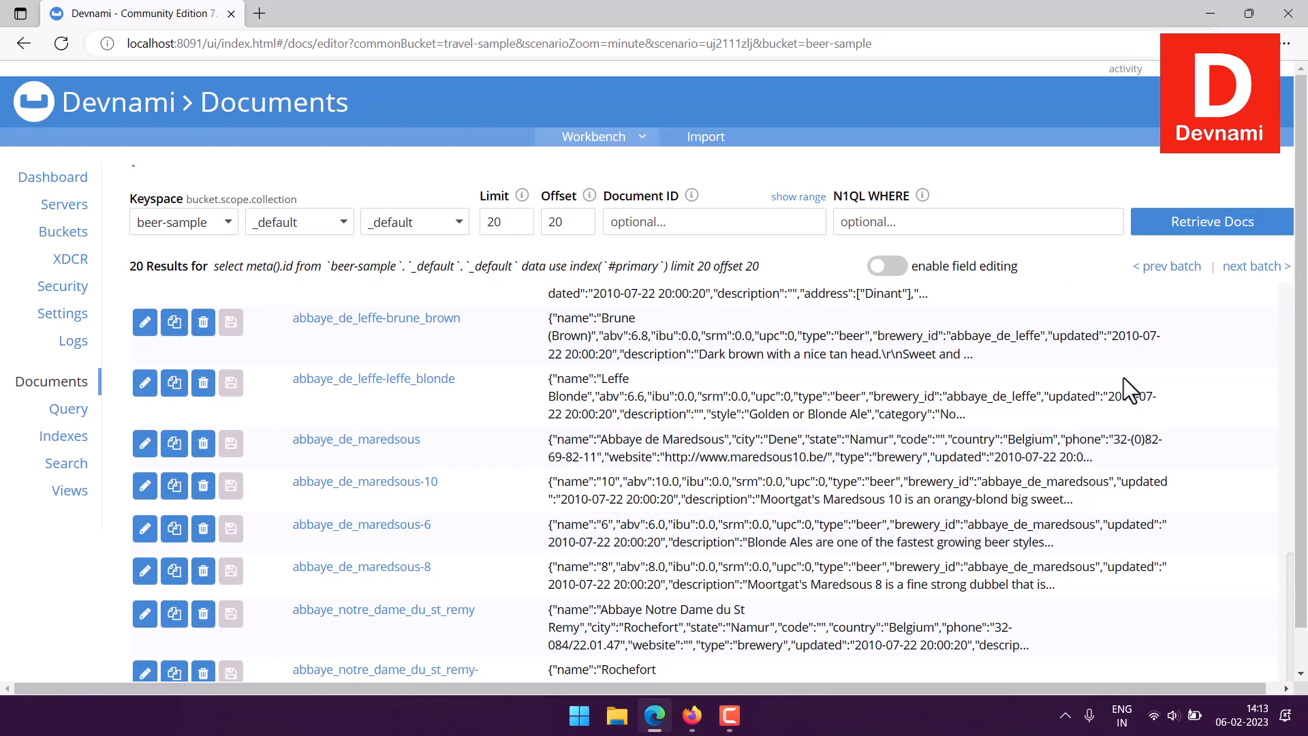
scroll(1123, 378, "up", 5)
left_click(1158, 267)
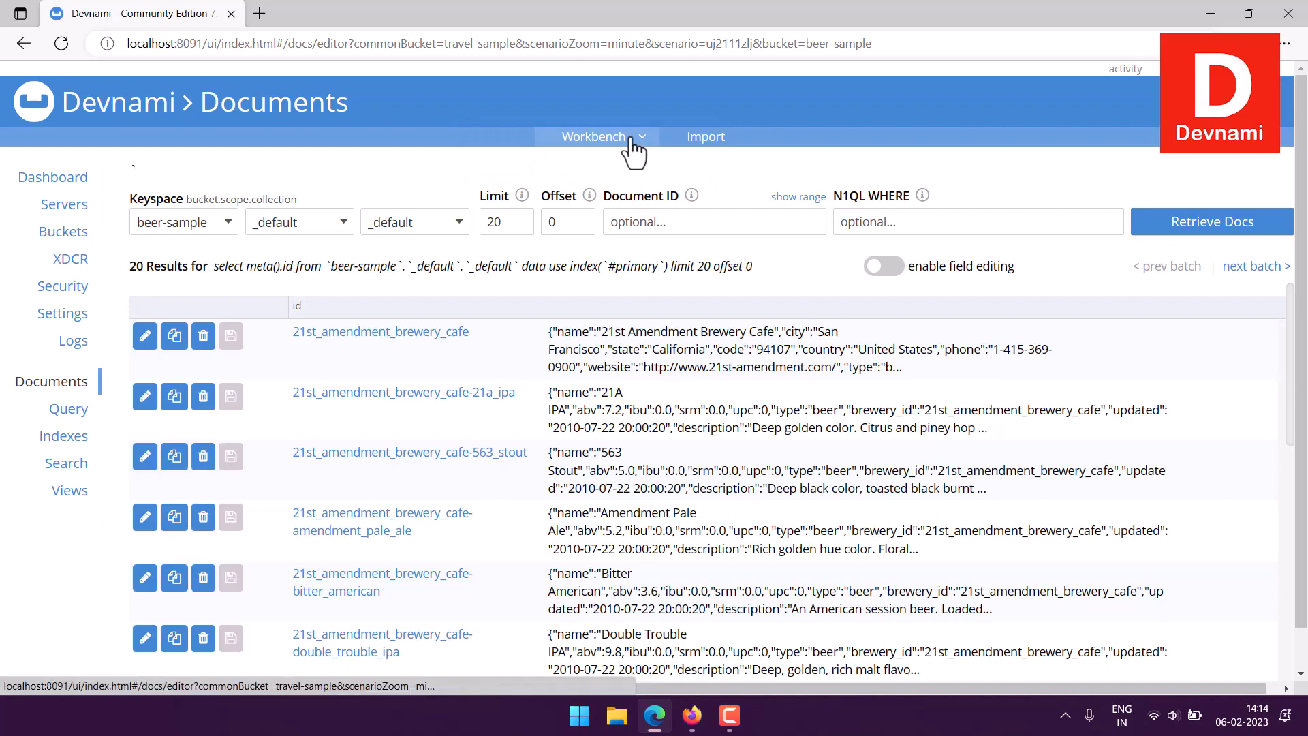
Open the document import page and check the available file parsing formats, keeping CSV selected.
left_click(744, 139)
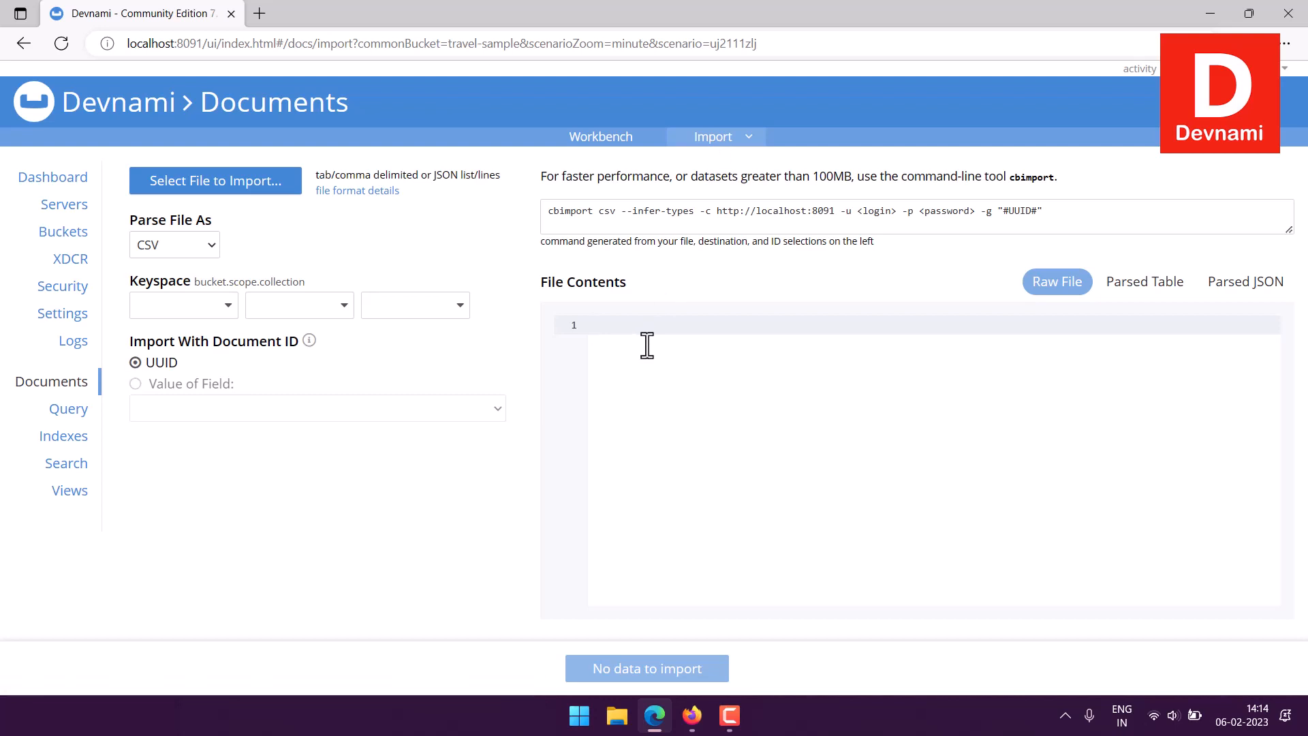
left_click(188, 246)
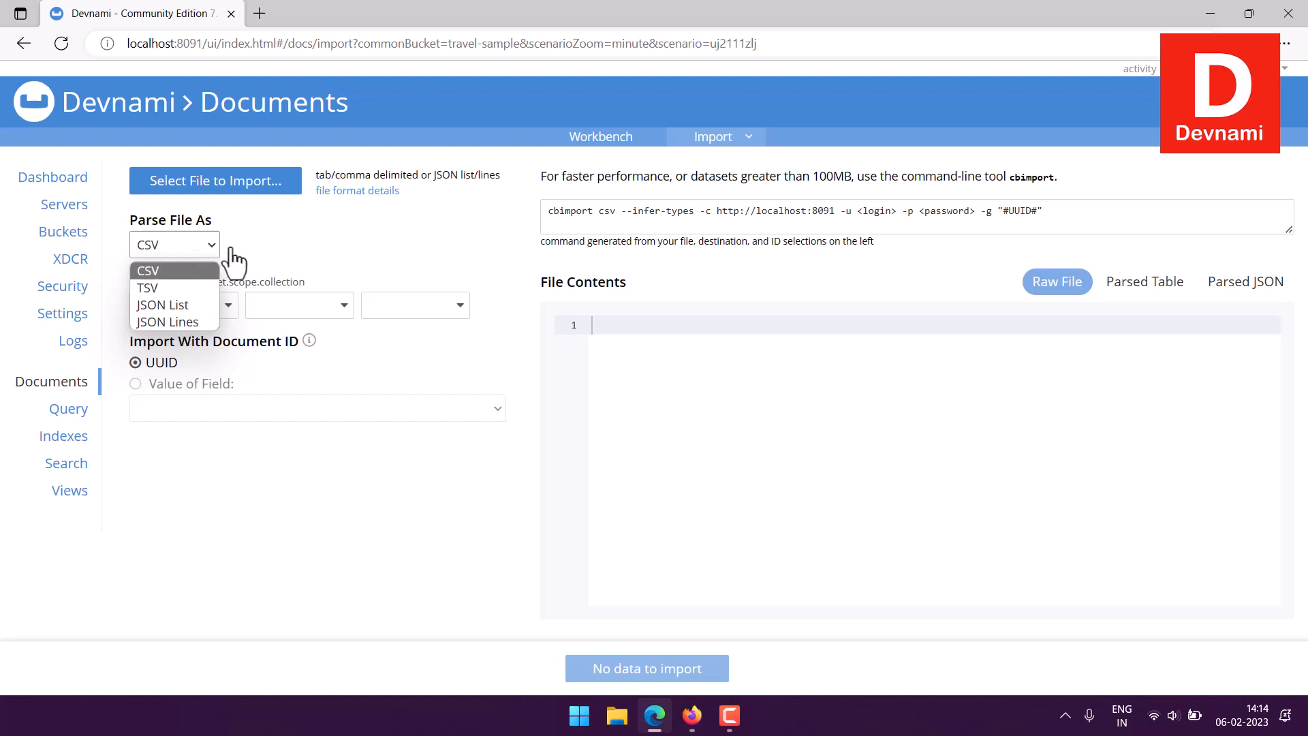
left_click(263, 235)
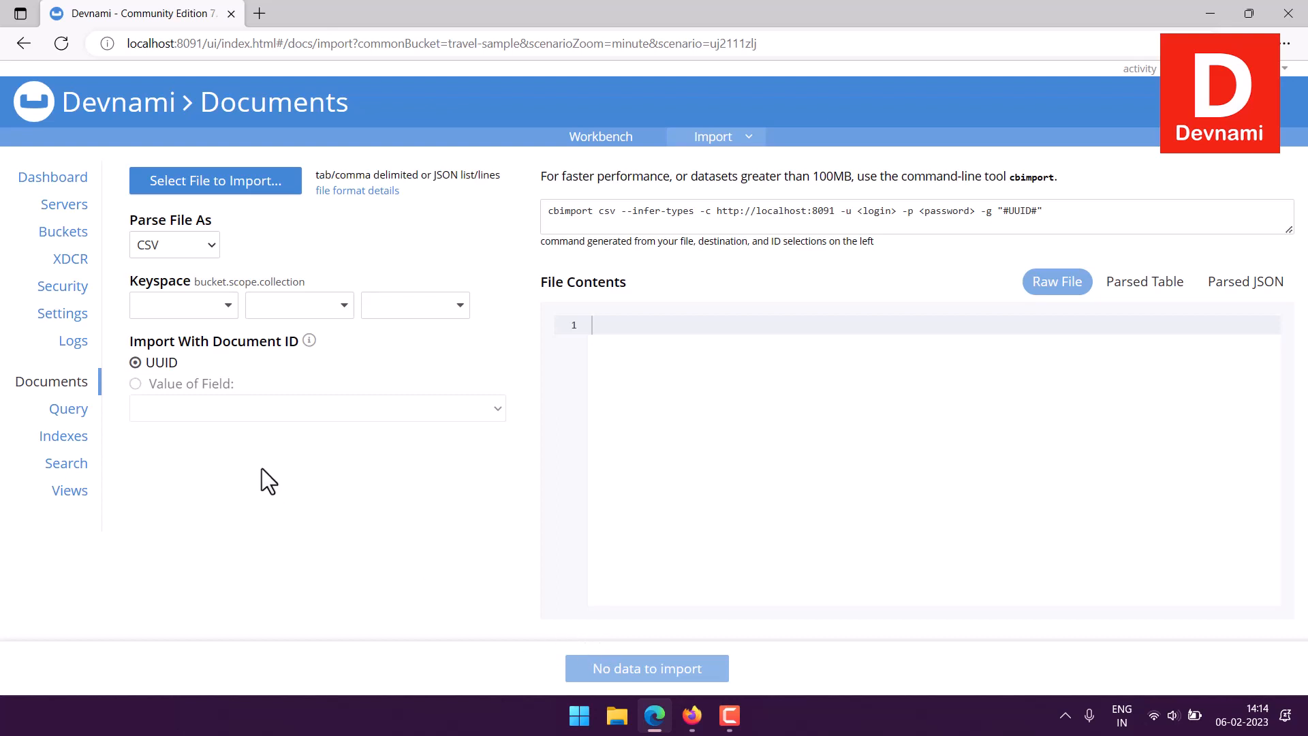
Examine the generated cbimport command and the notes about large datasets, and recheck the file parsing formats.
left_click_drag(547, 212, 1050, 218)
left_click(1049, 218)
left_click_drag(566, 212, 609, 219)
left_click(612, 216)
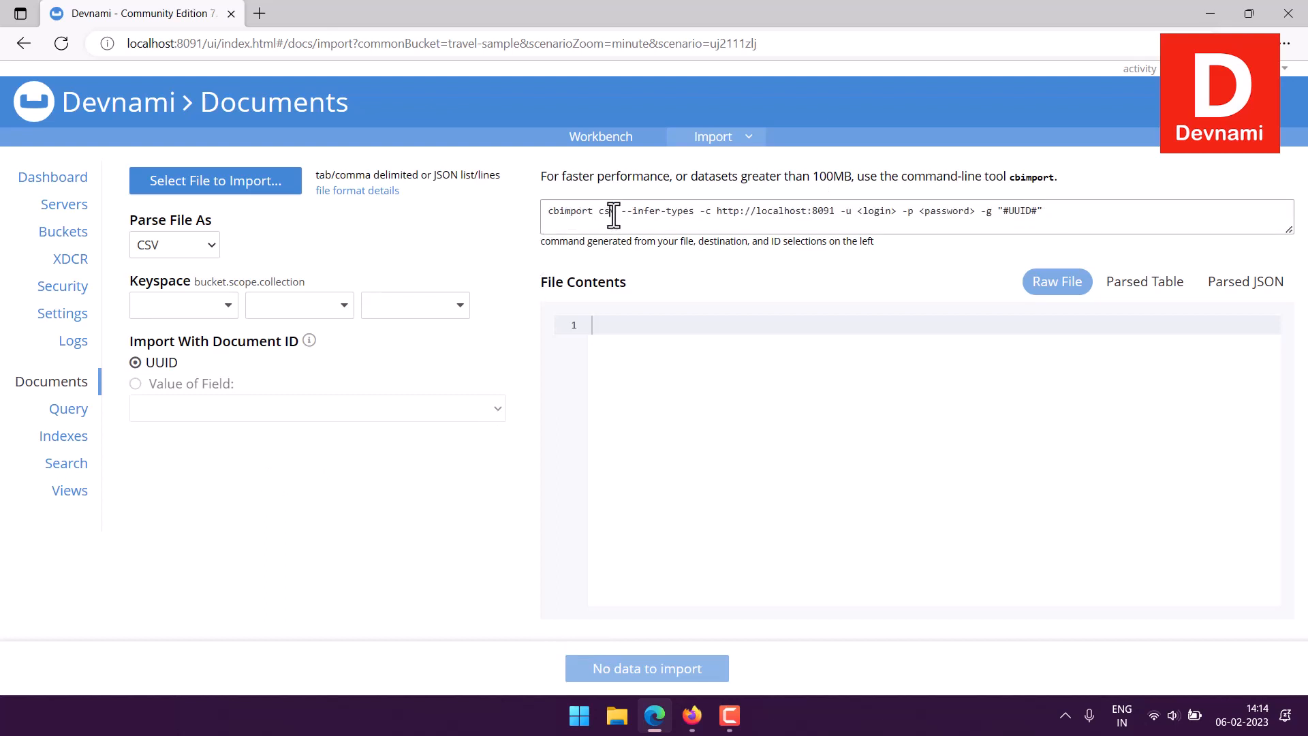
left_click_drag(904, 180, 1013, 178)
left_click(1040, 182)
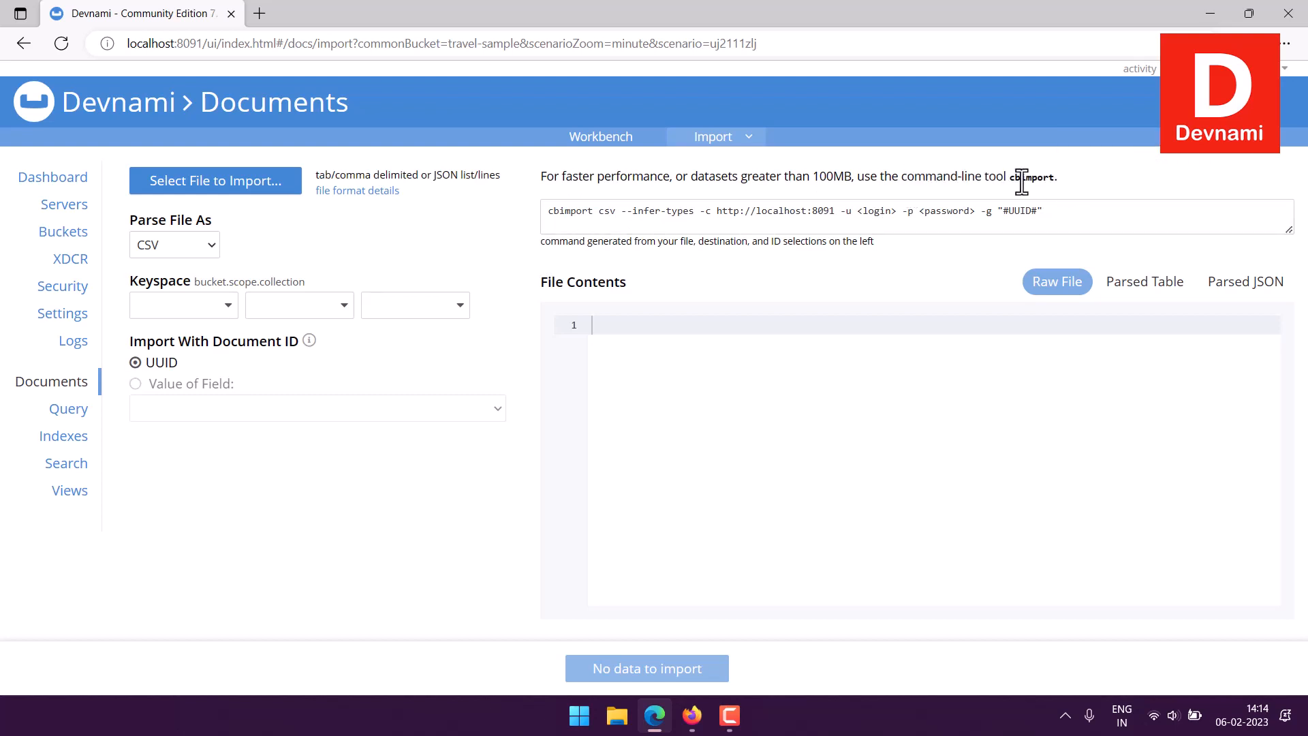
left_click_drag(661, 241, 874, 243)
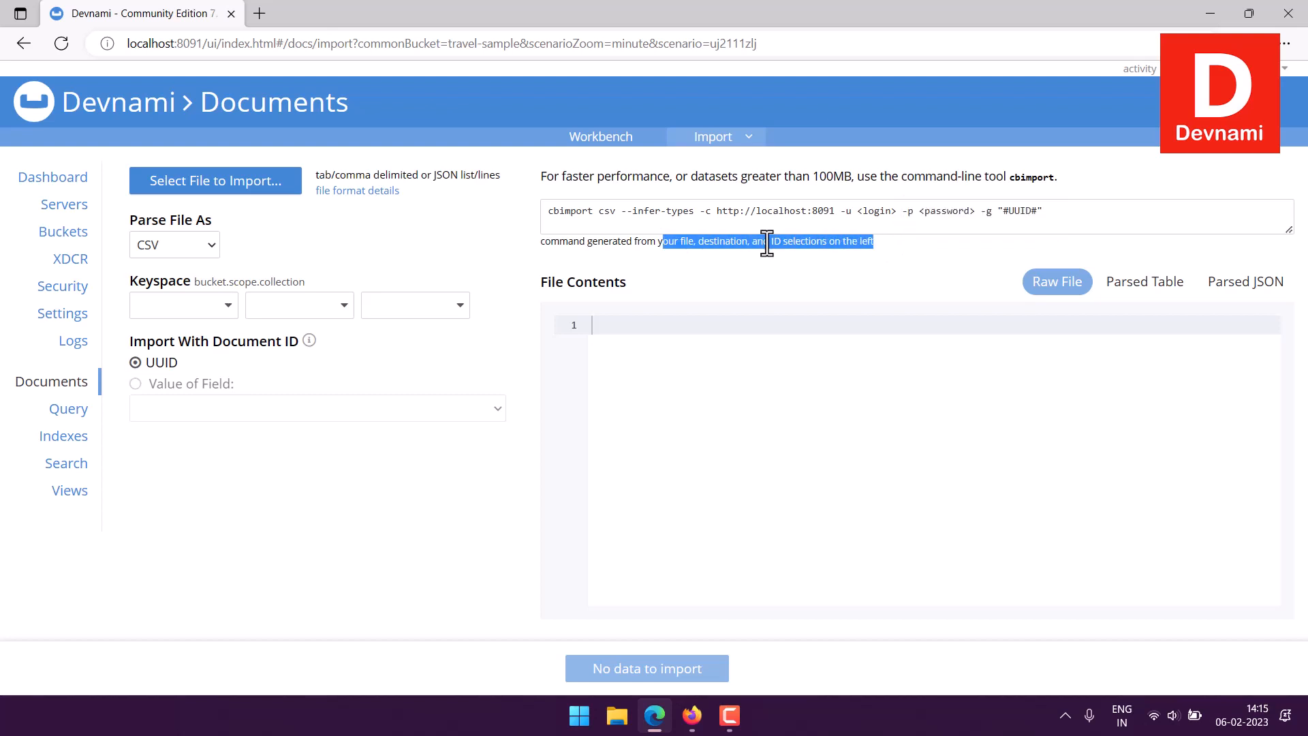
left_click(767, 243)
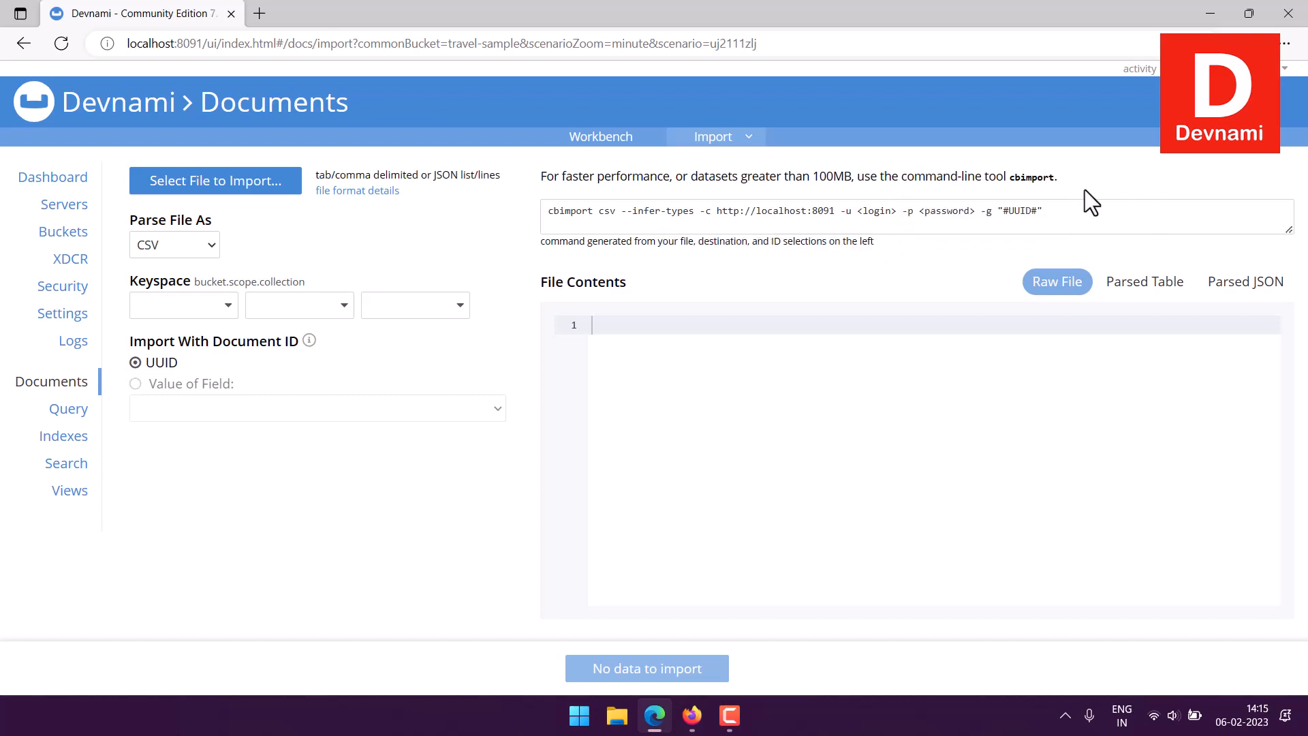
double_click(1019, 178)
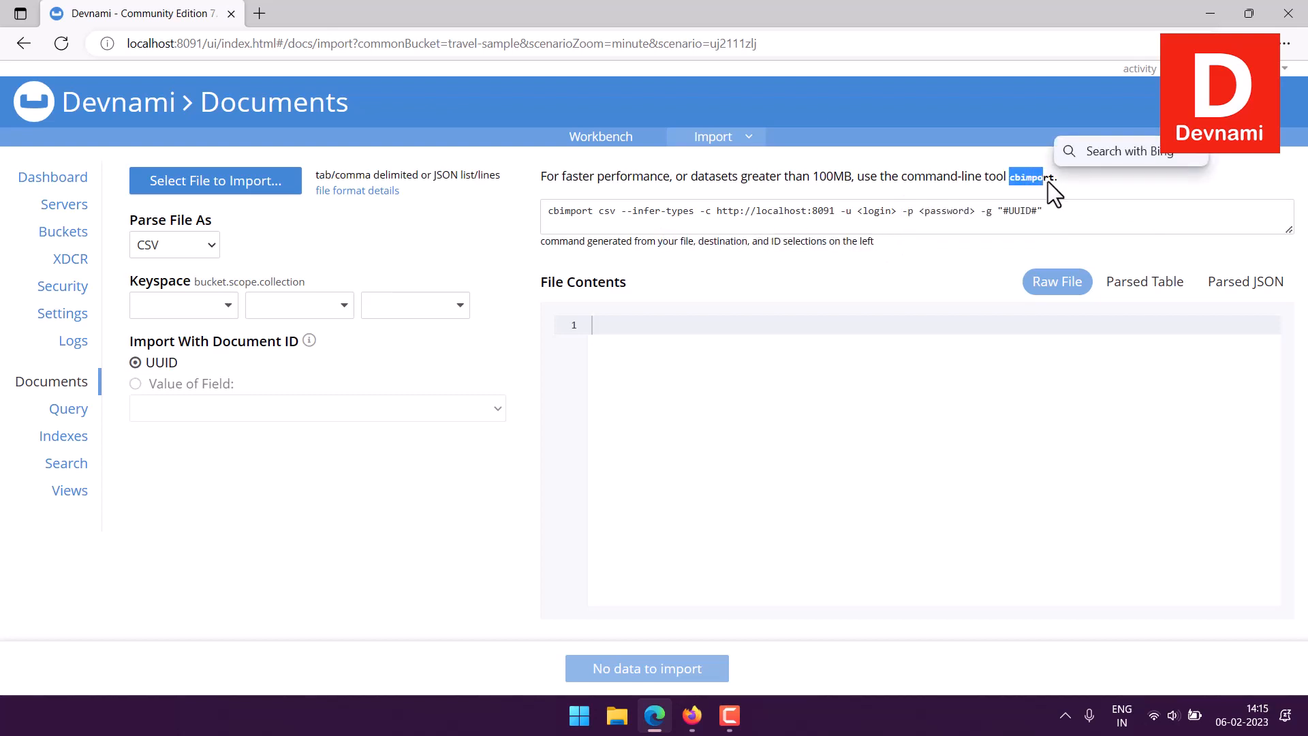
left_click(1039, 188)
left_click_drag(590, 242, 922, 246)
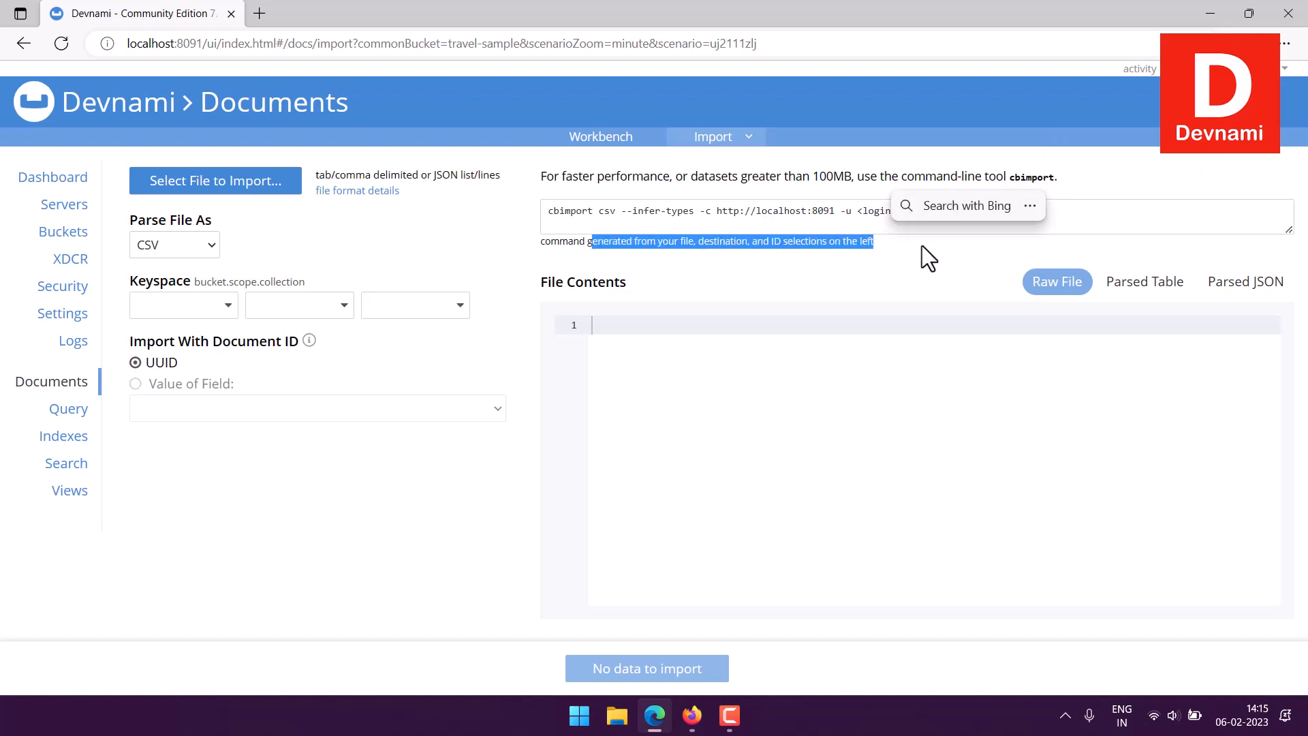
left_click(918, 250)
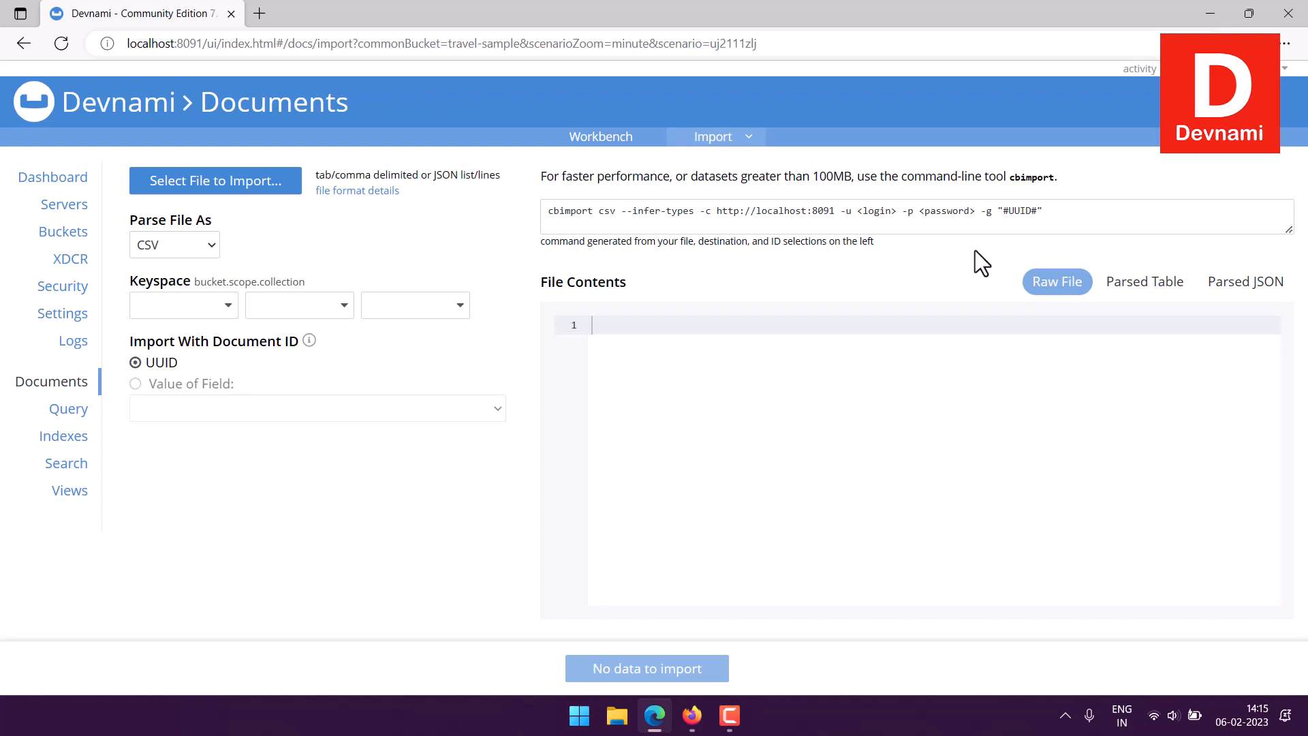
left_click(176, 240)
left_click(199, 264)
Return to the document workbench, switch the keyspace to the travel-sample bucket and look through its documents.
left_click(604, 139)
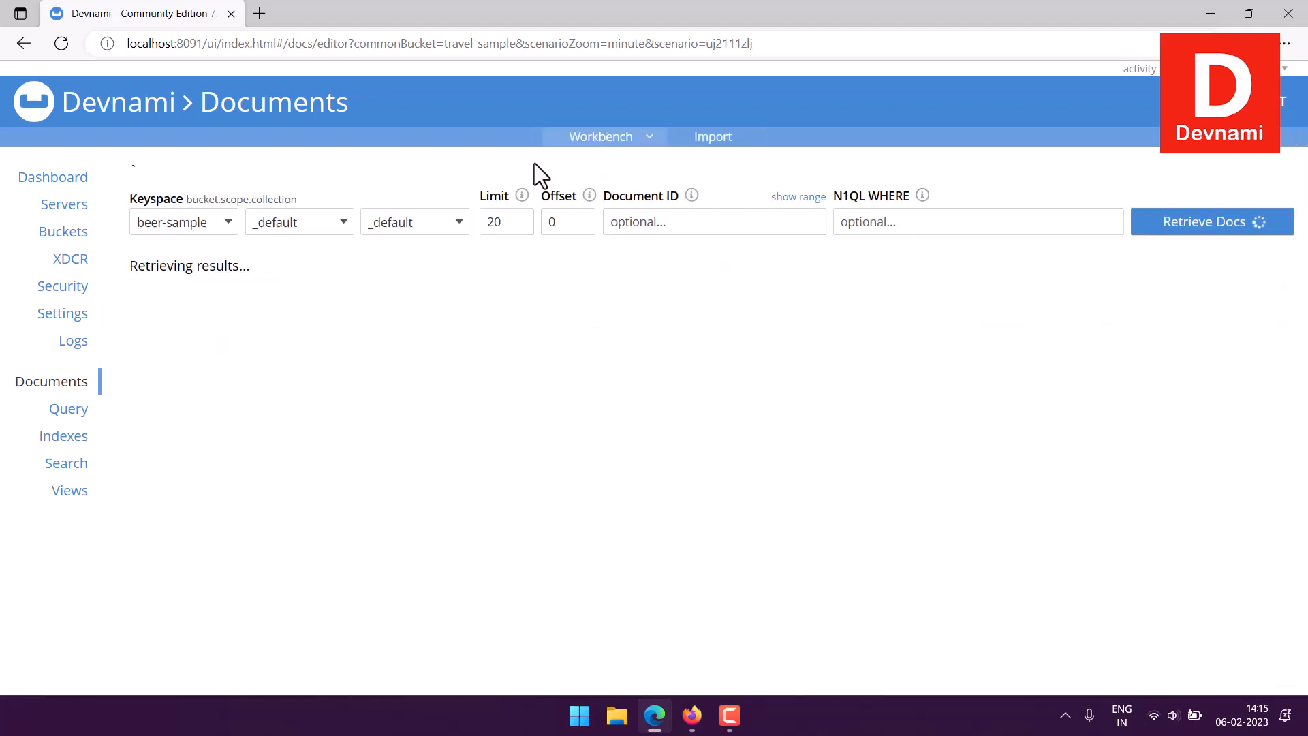
left_click(331, 226)
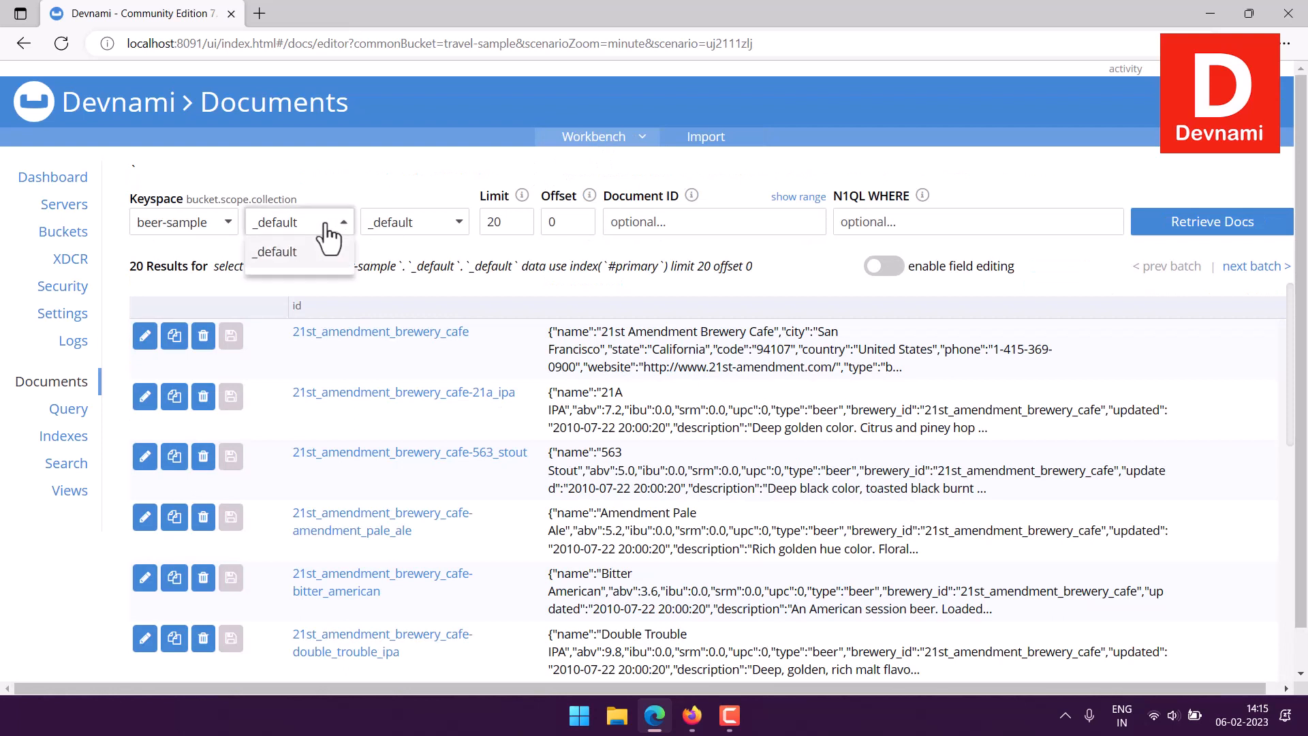
left_click(331, 227)
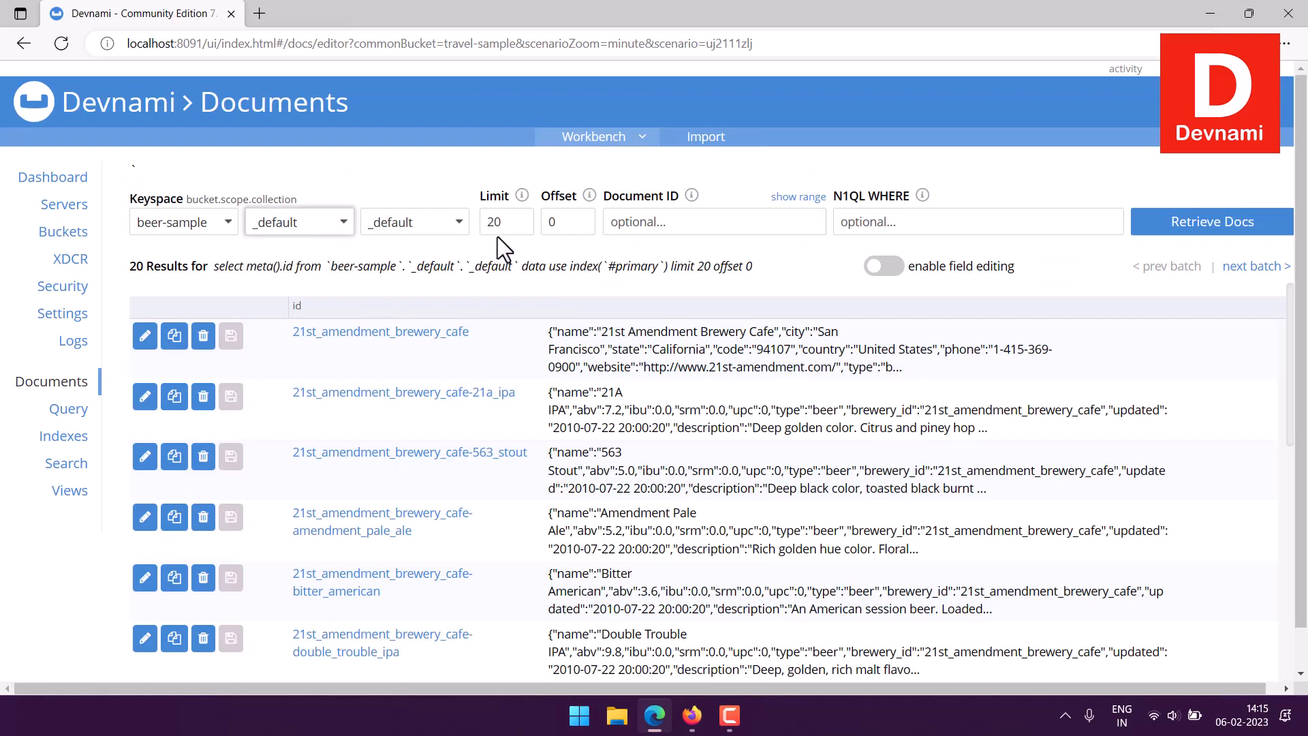
left_click(189, 229)
left_click(179, 315)
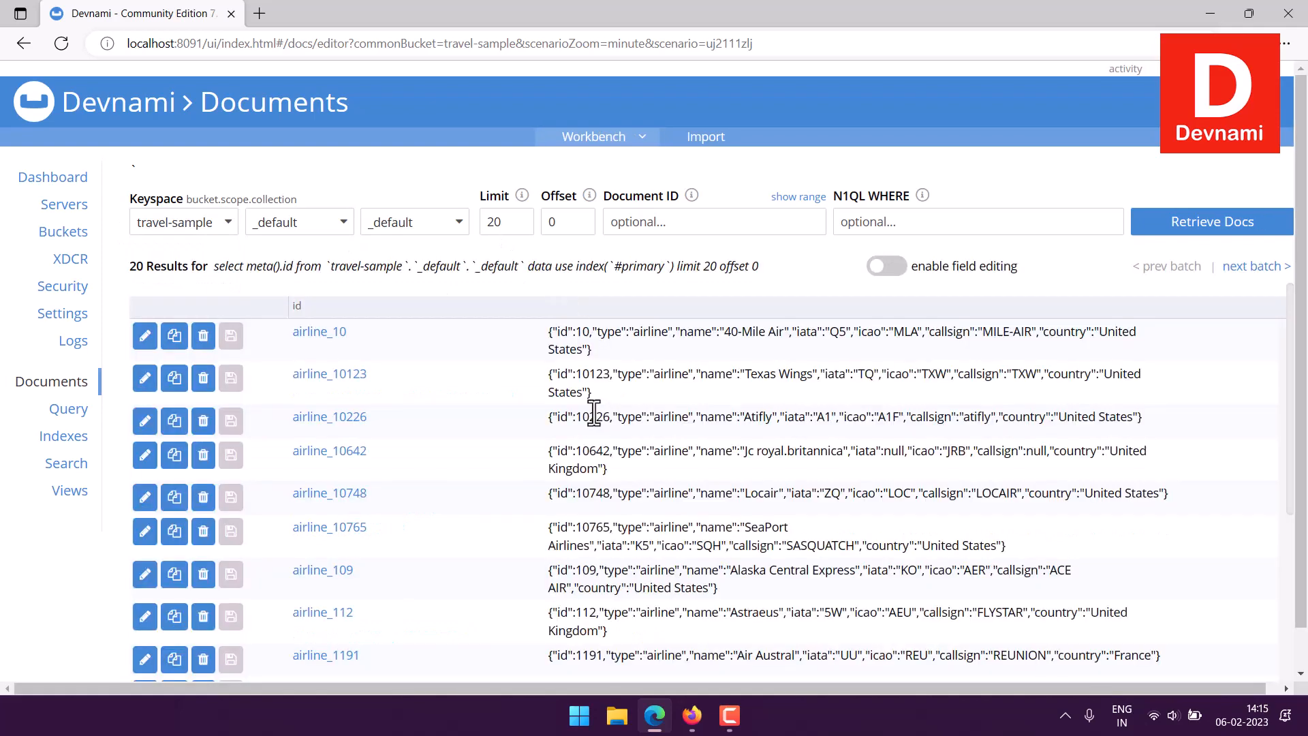
scroll(576, 411, "down", 6)
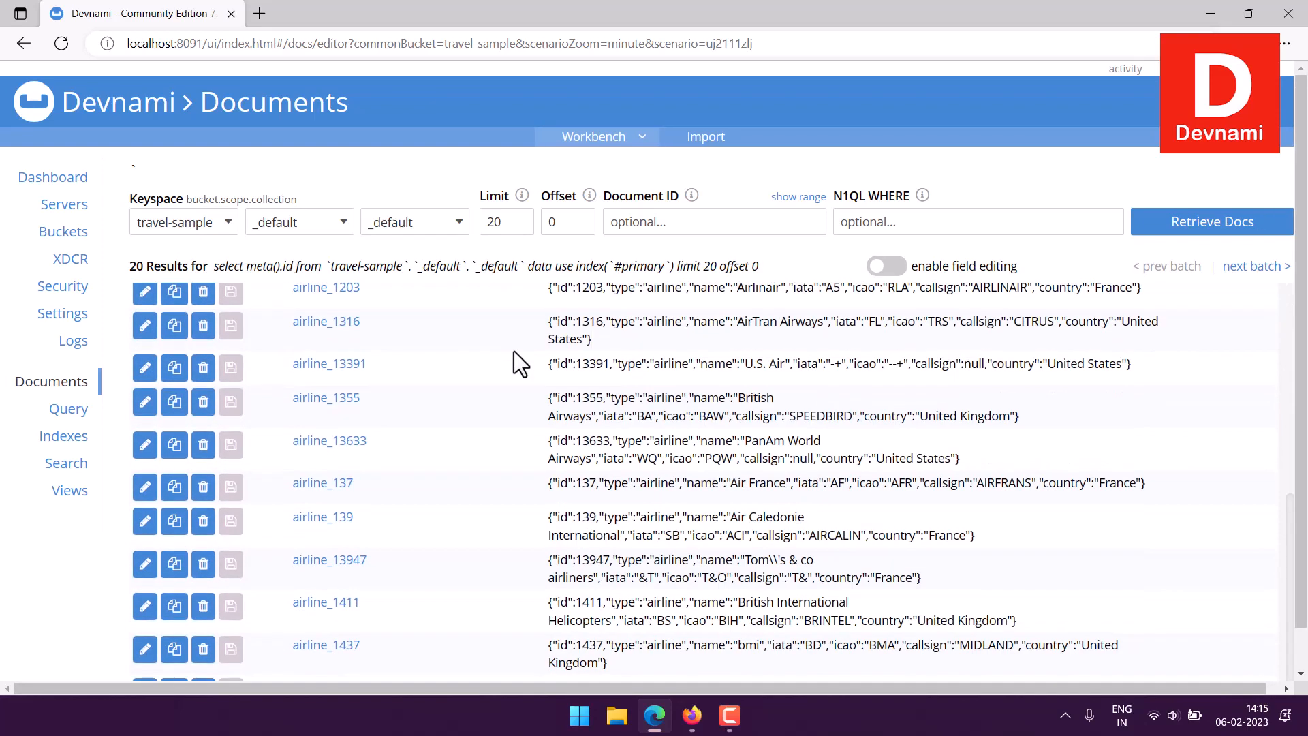
scroll(514, 350, "up", 6)
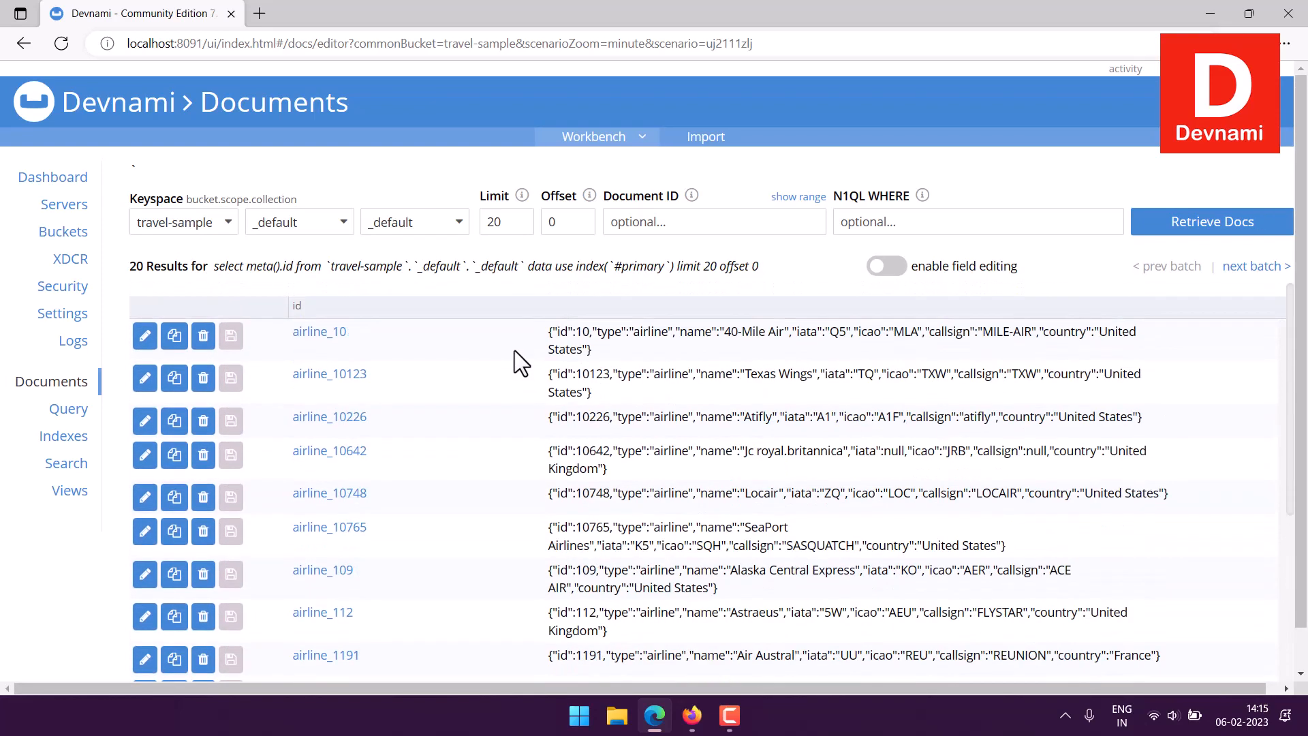
Open the airline_10 document for editing, examine its data and metadata, and close it without saving.
left_click(145, 336)
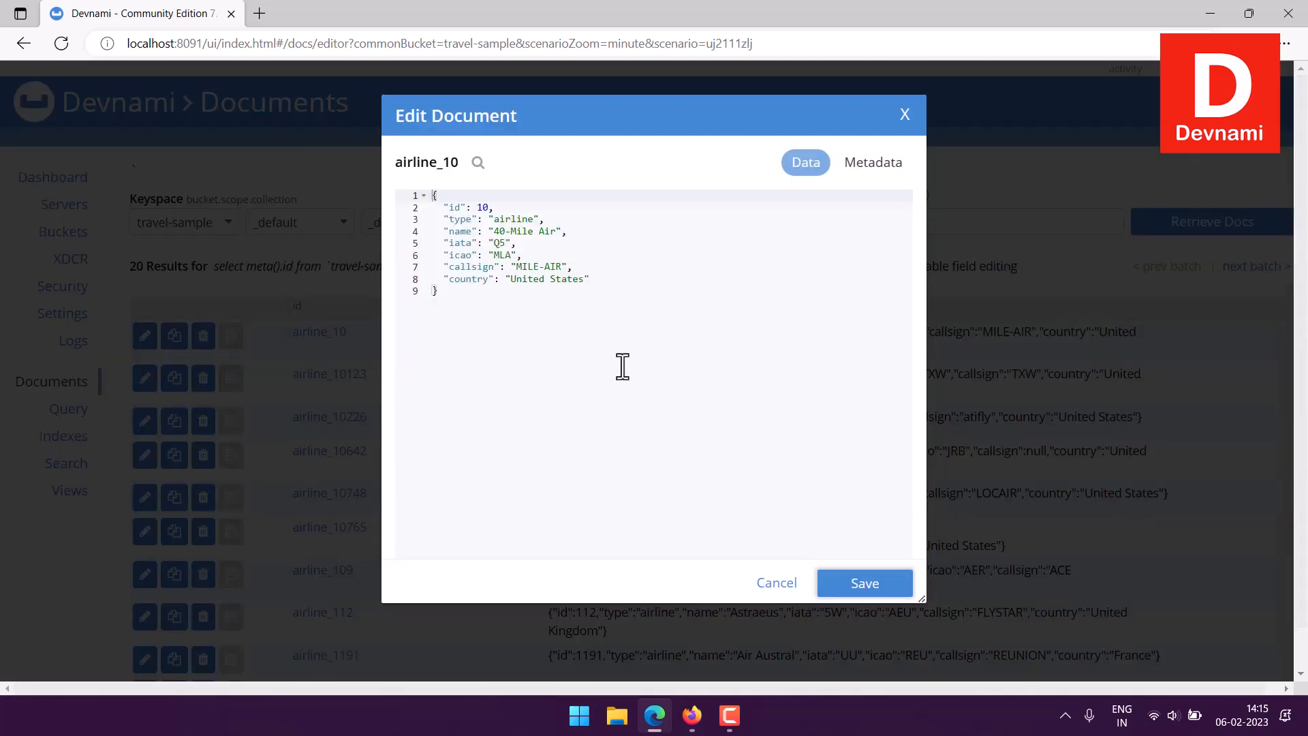
left_click(867, 178)
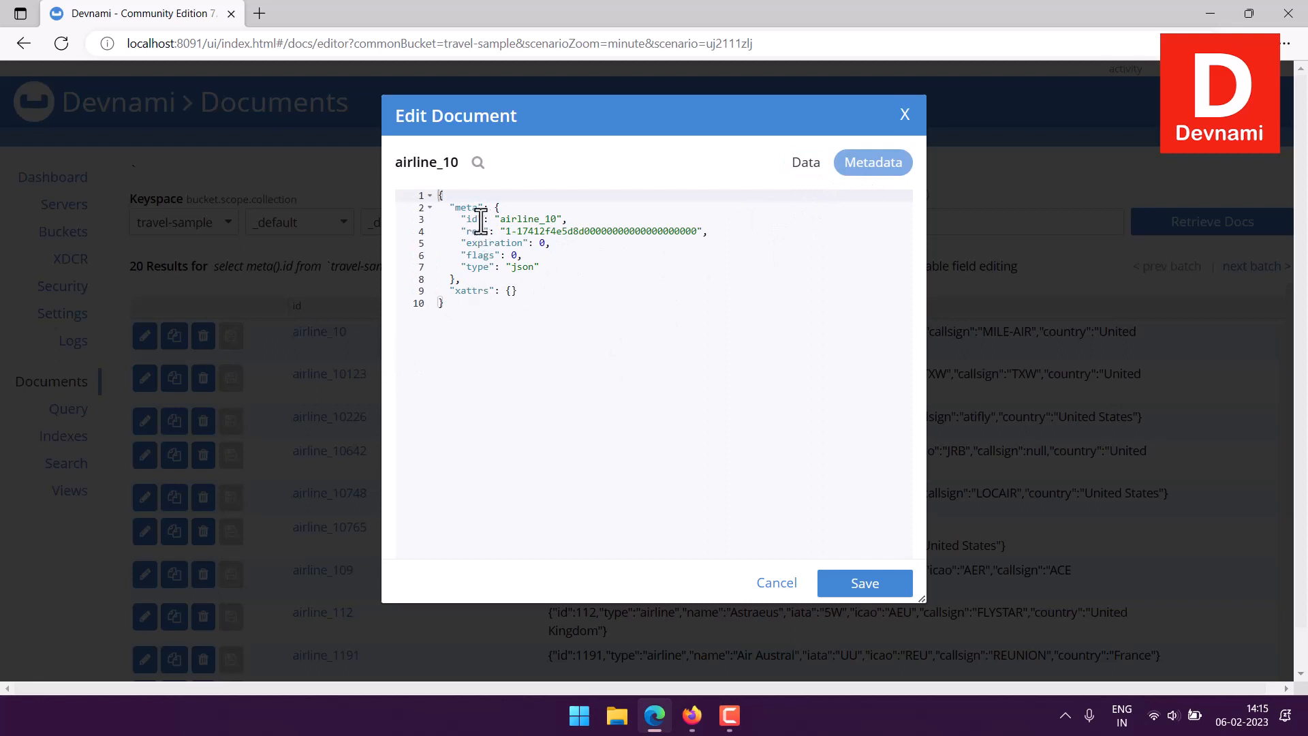
left_click_drag(481, 220, 554, 294)
left_click(555, 299)
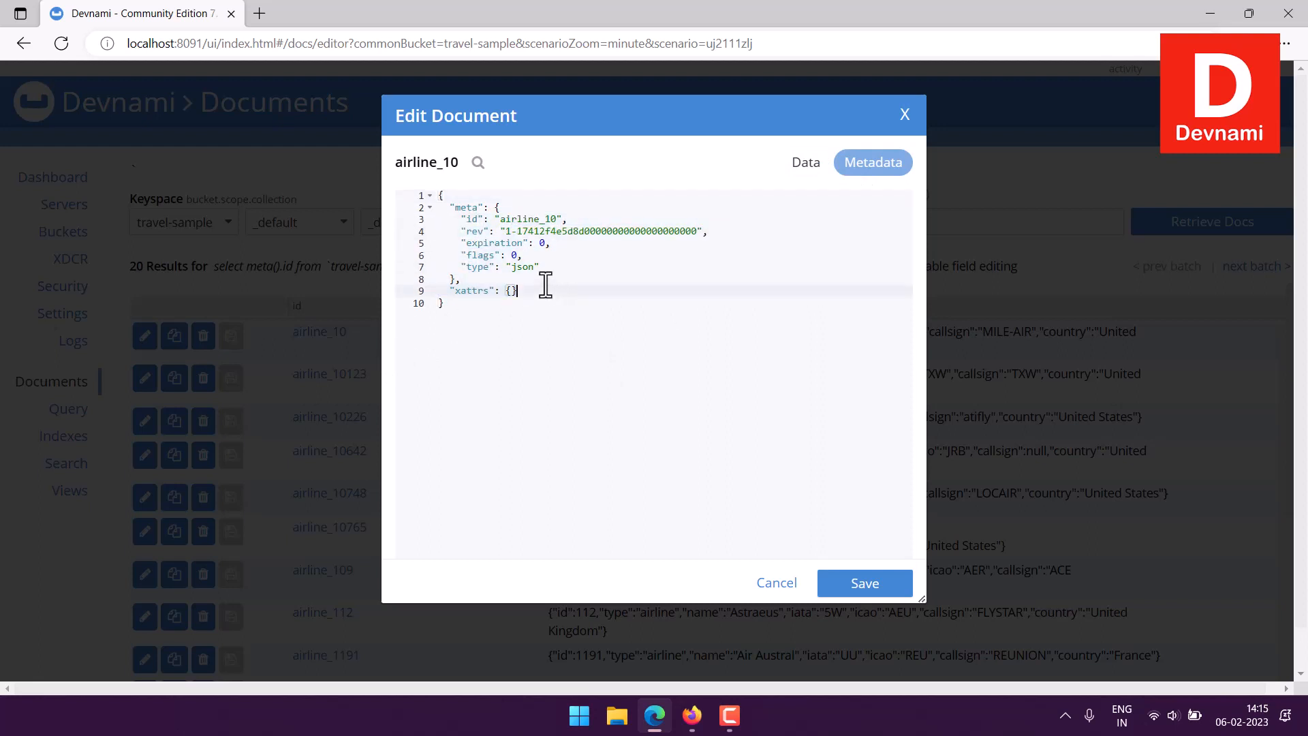
double_click(514, 256)
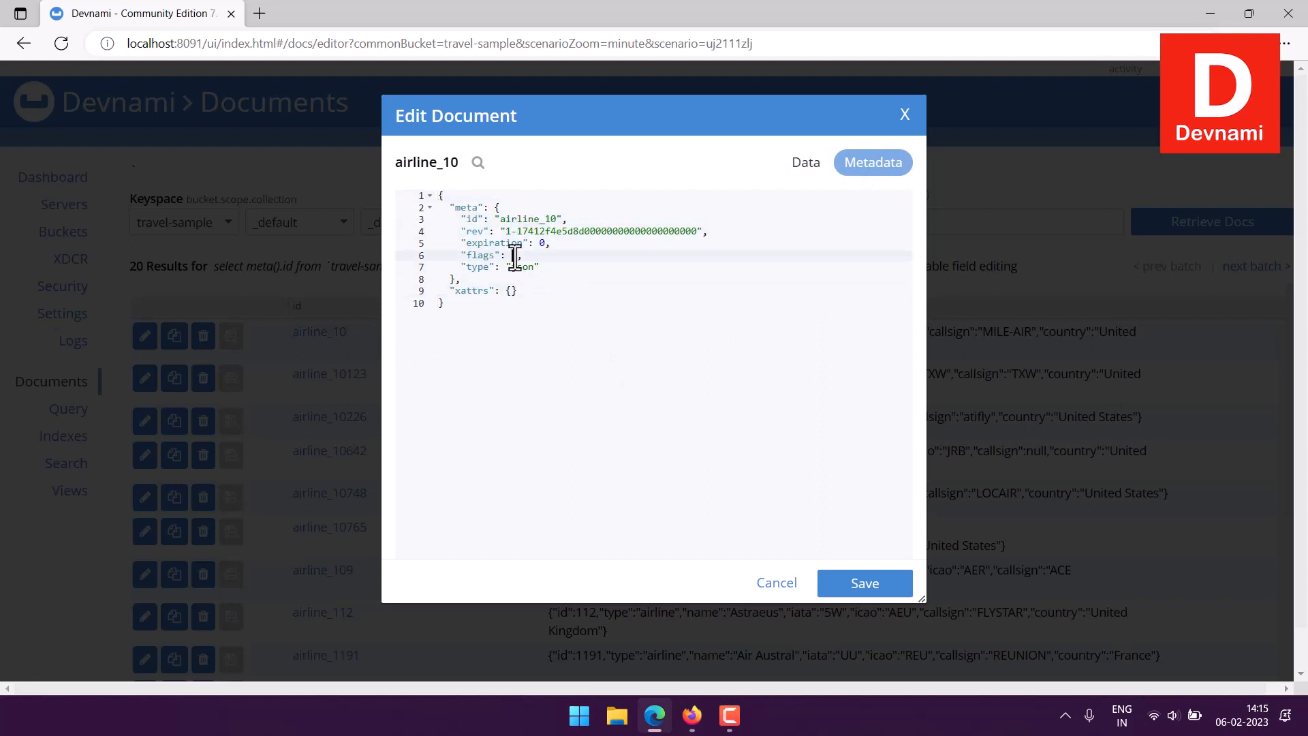
left_click(579, 257)
left_click(904, 115)
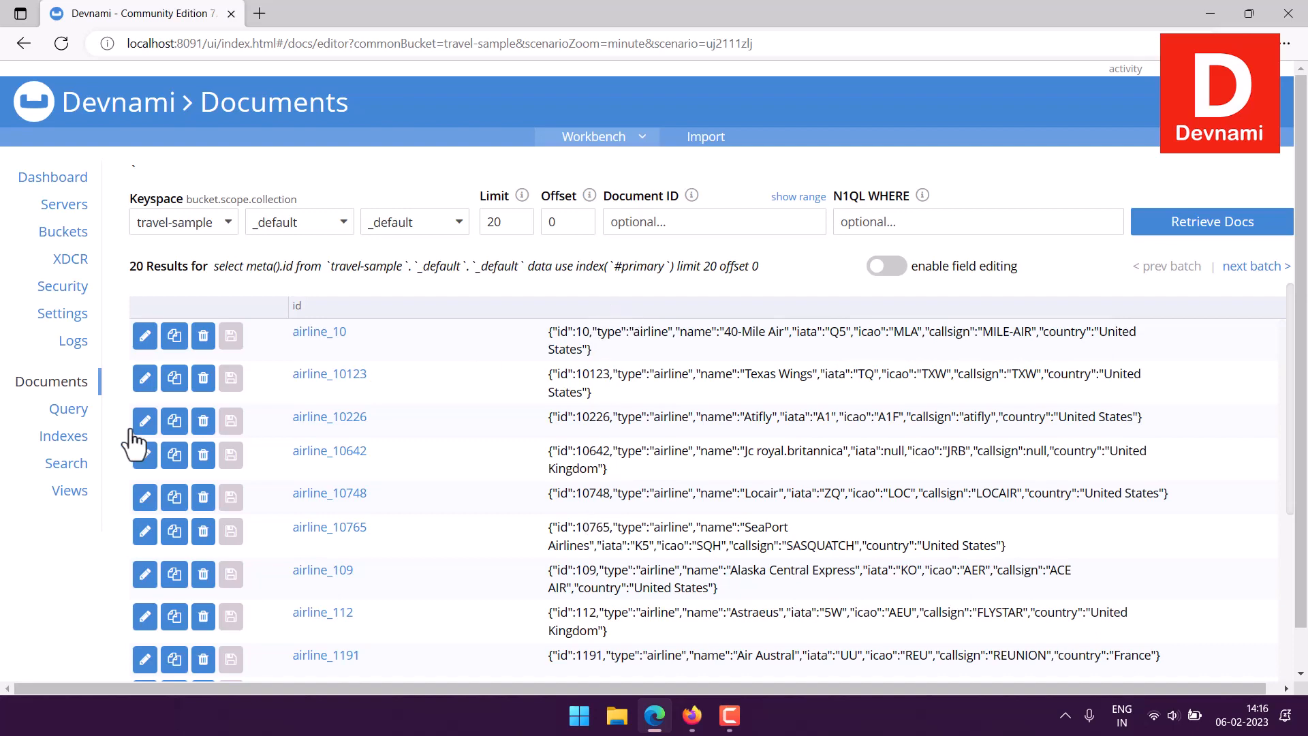
Open the query workbench and expand the beer-sample bucket's _default collection and its indexes in the data explorer.
left_click(65, 410)
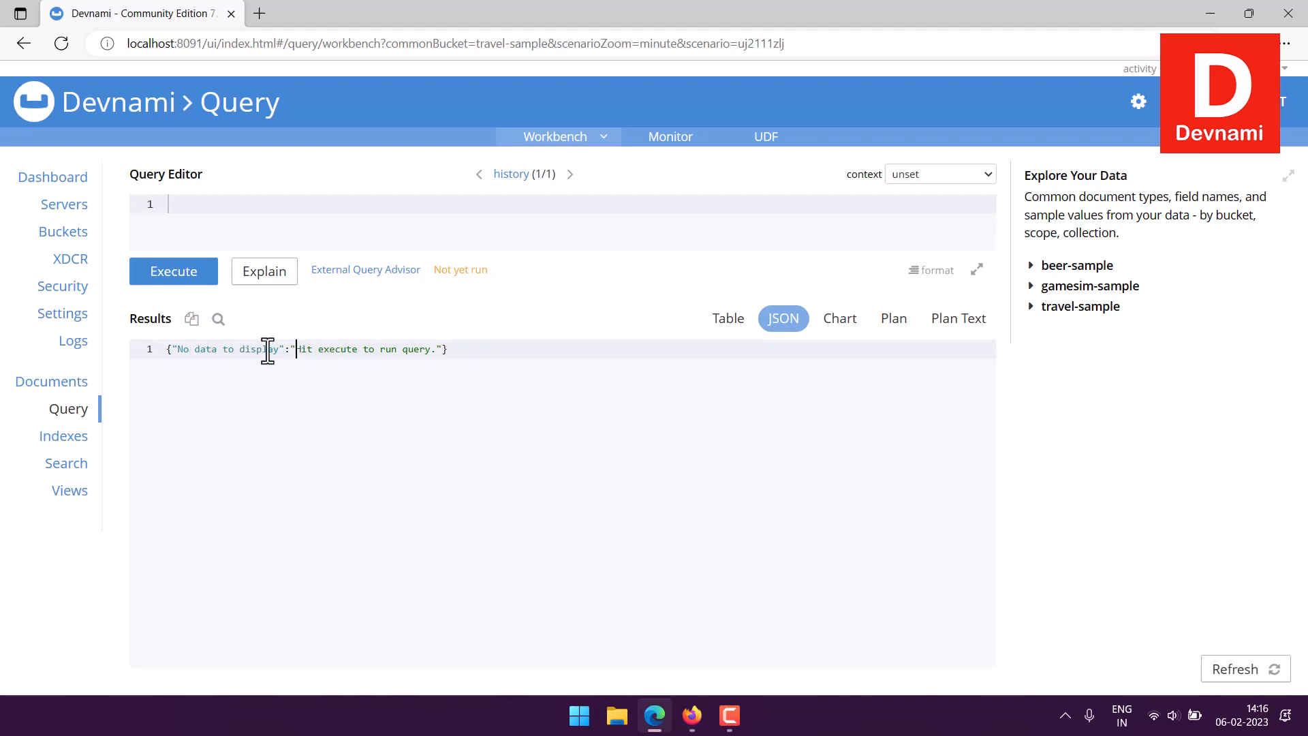
left_click(58, 383)
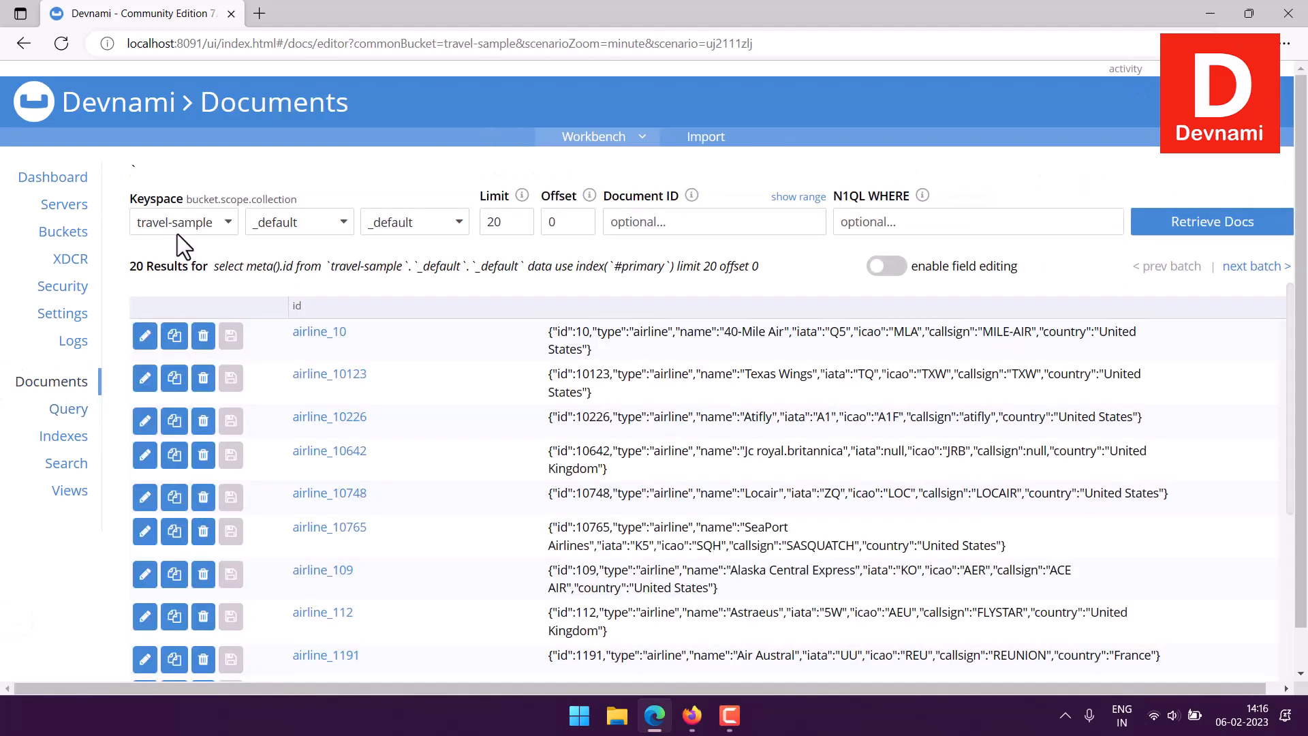
left_click(65, 408)
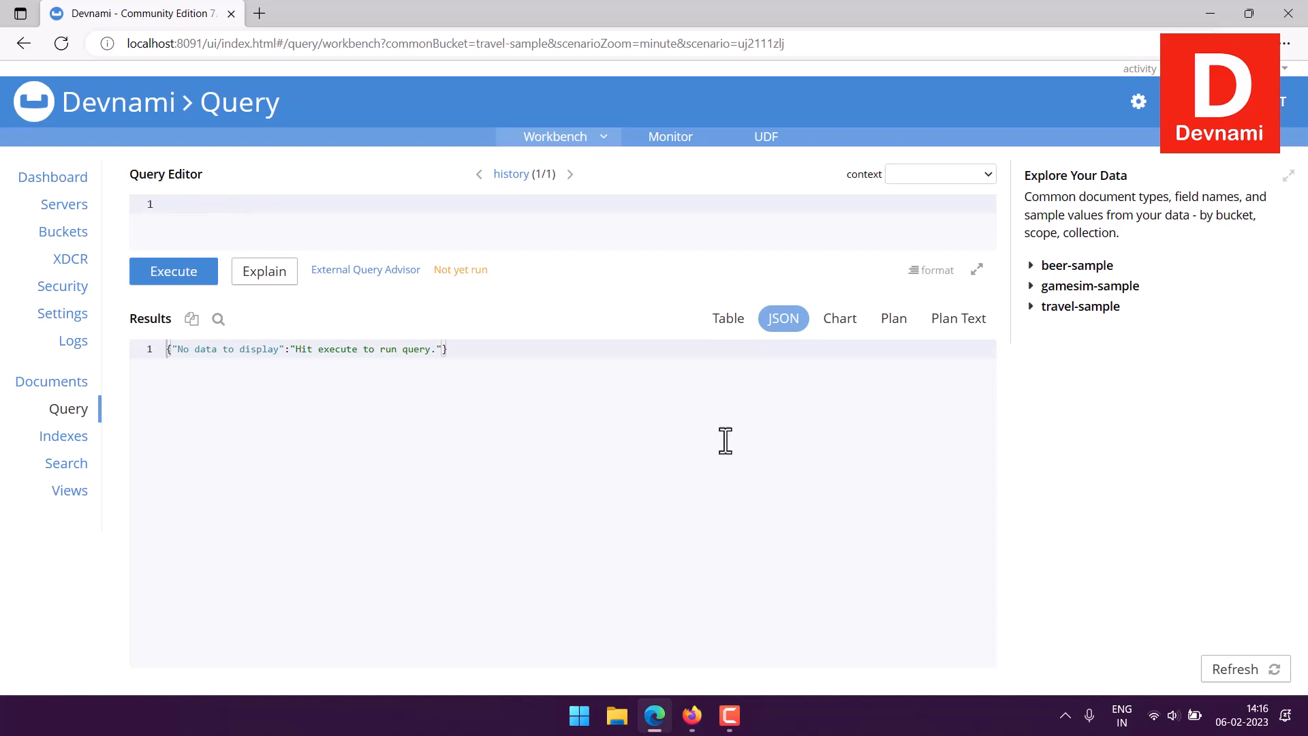
left_click(1029, 265)
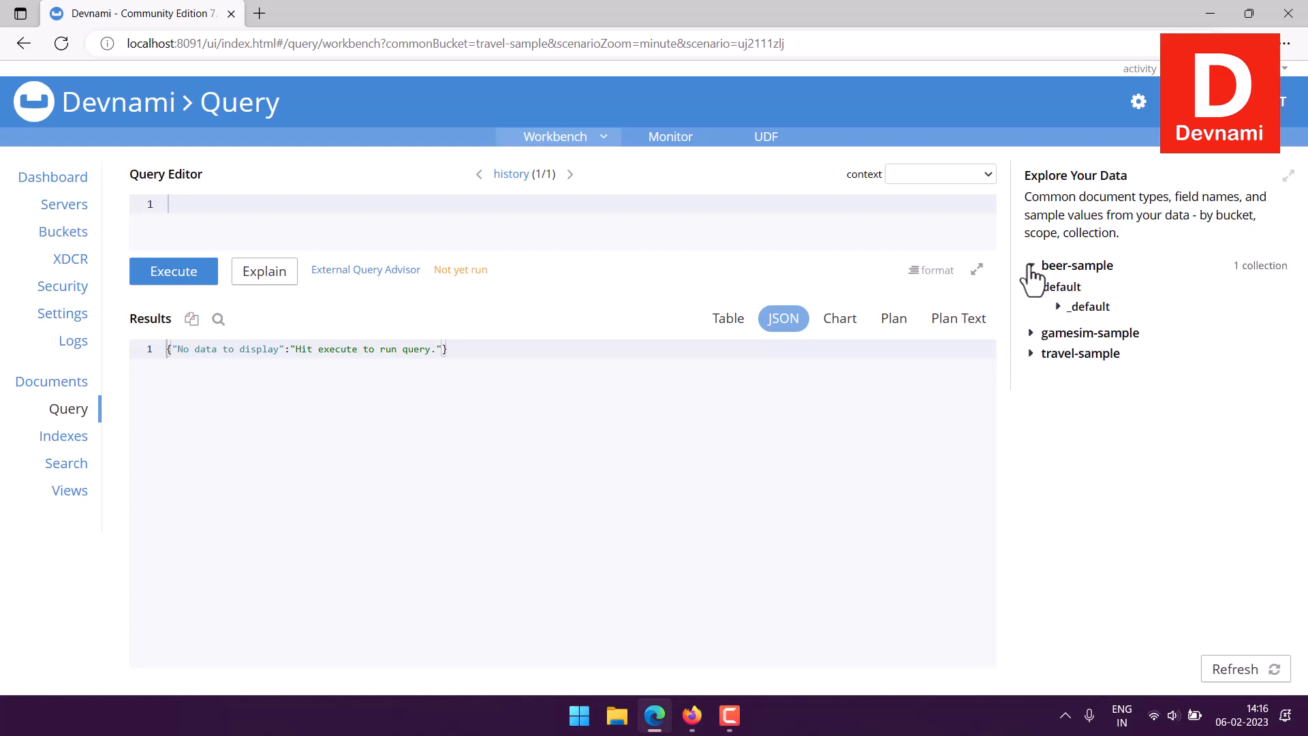
left_click(1058, 306)
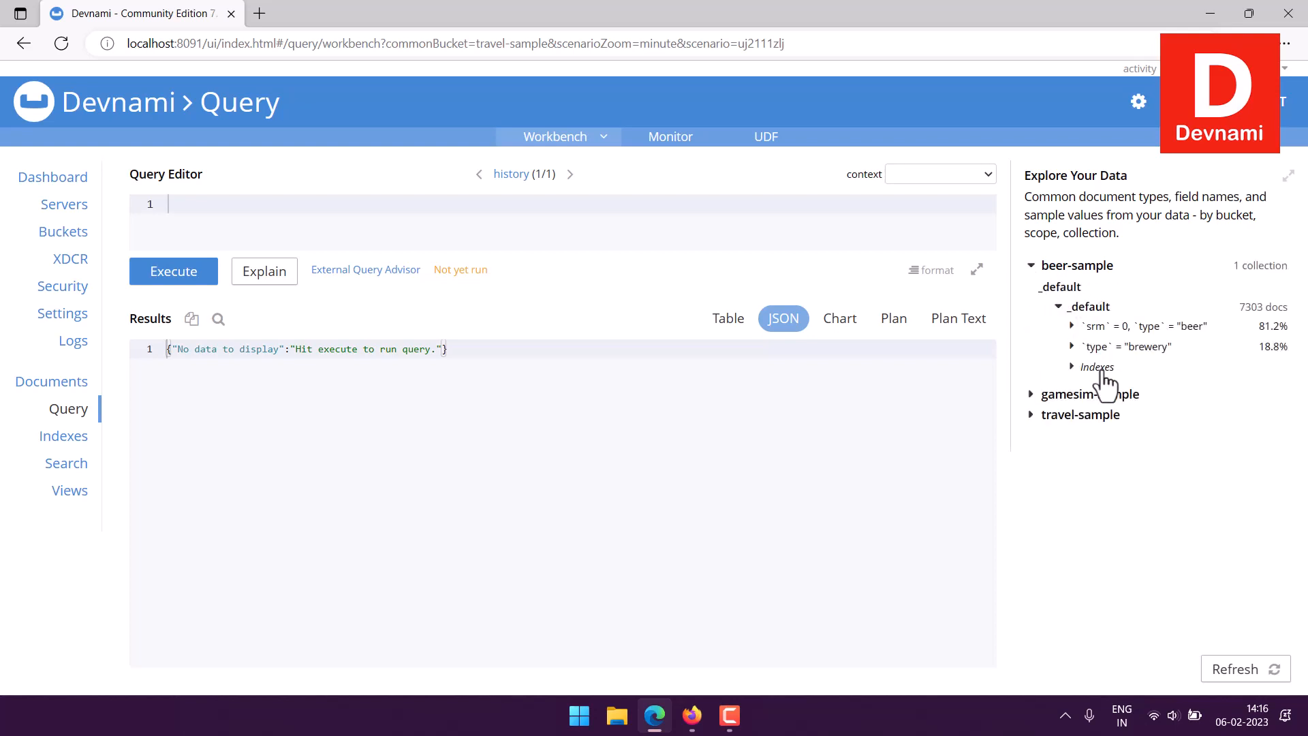
left_click(1073, 366)
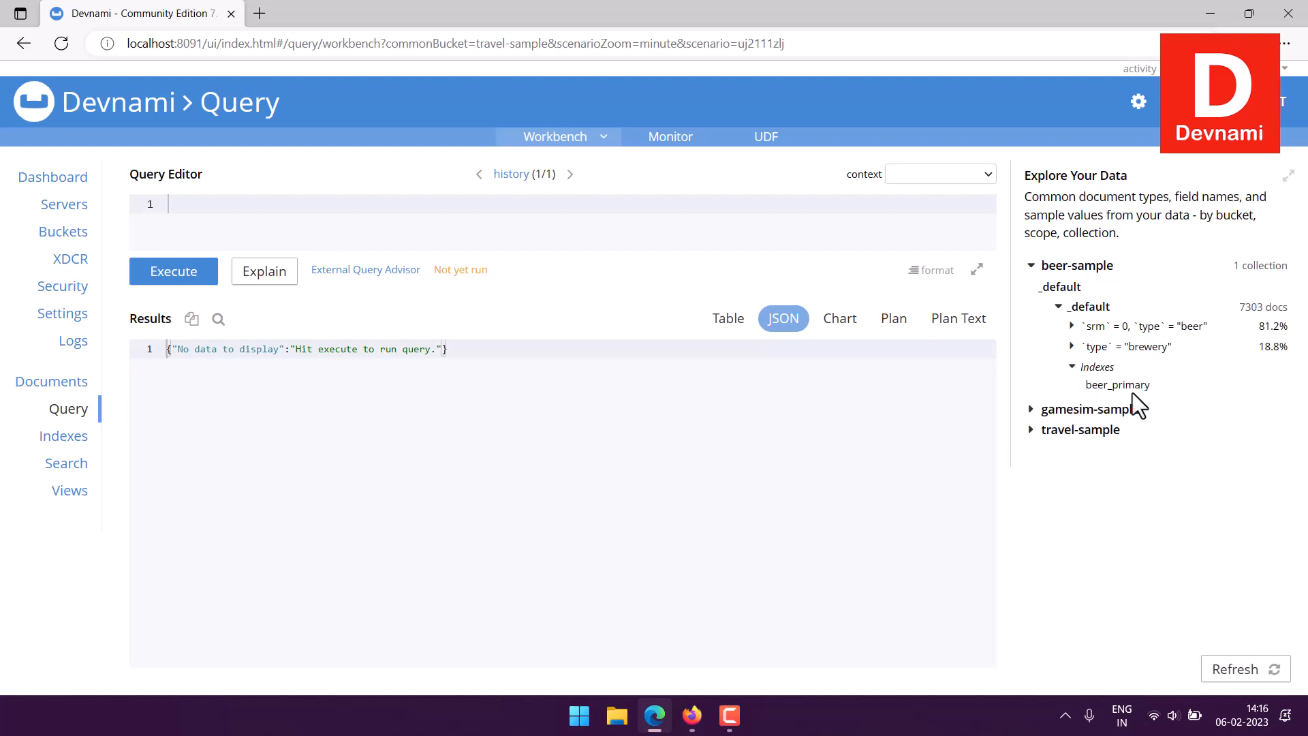
Expand the brewery document type in beer-sample and examine its field names, data types and the description field's sample values.
left_click(1071, 346)
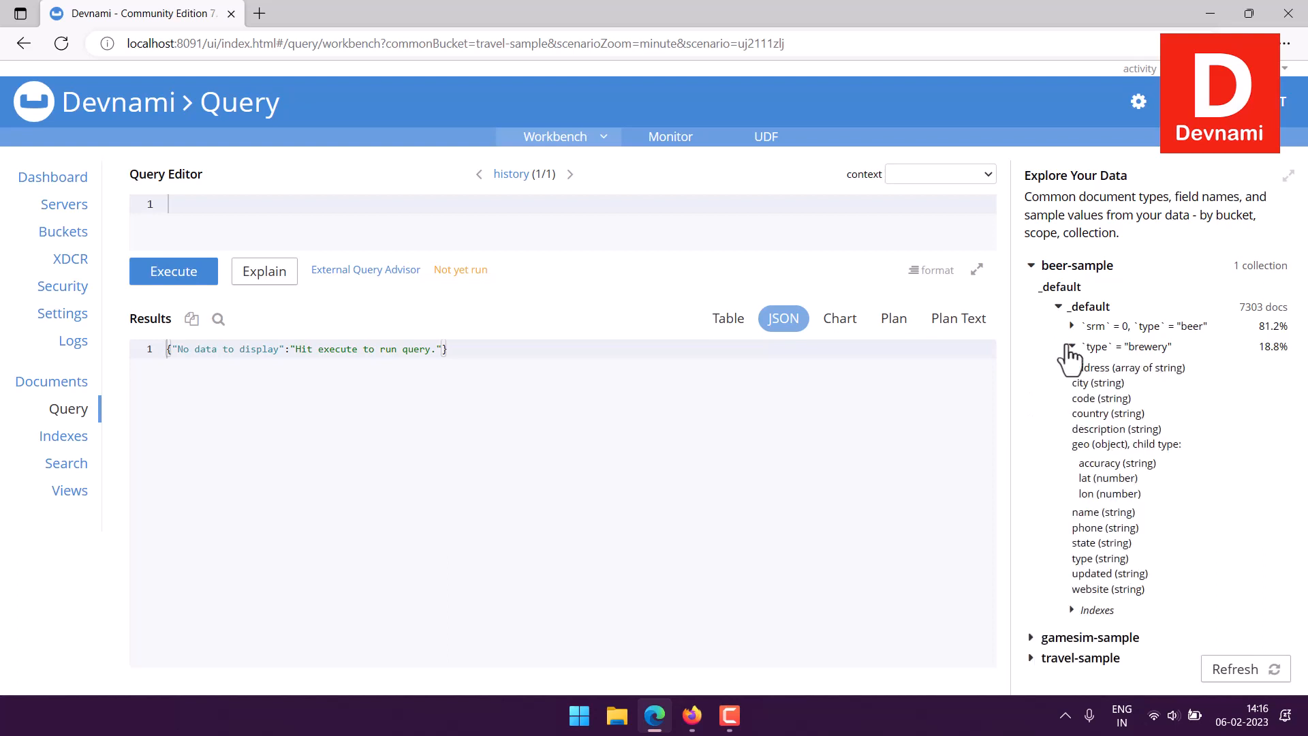
left_click_drag(1074, 367, 1151, 591)
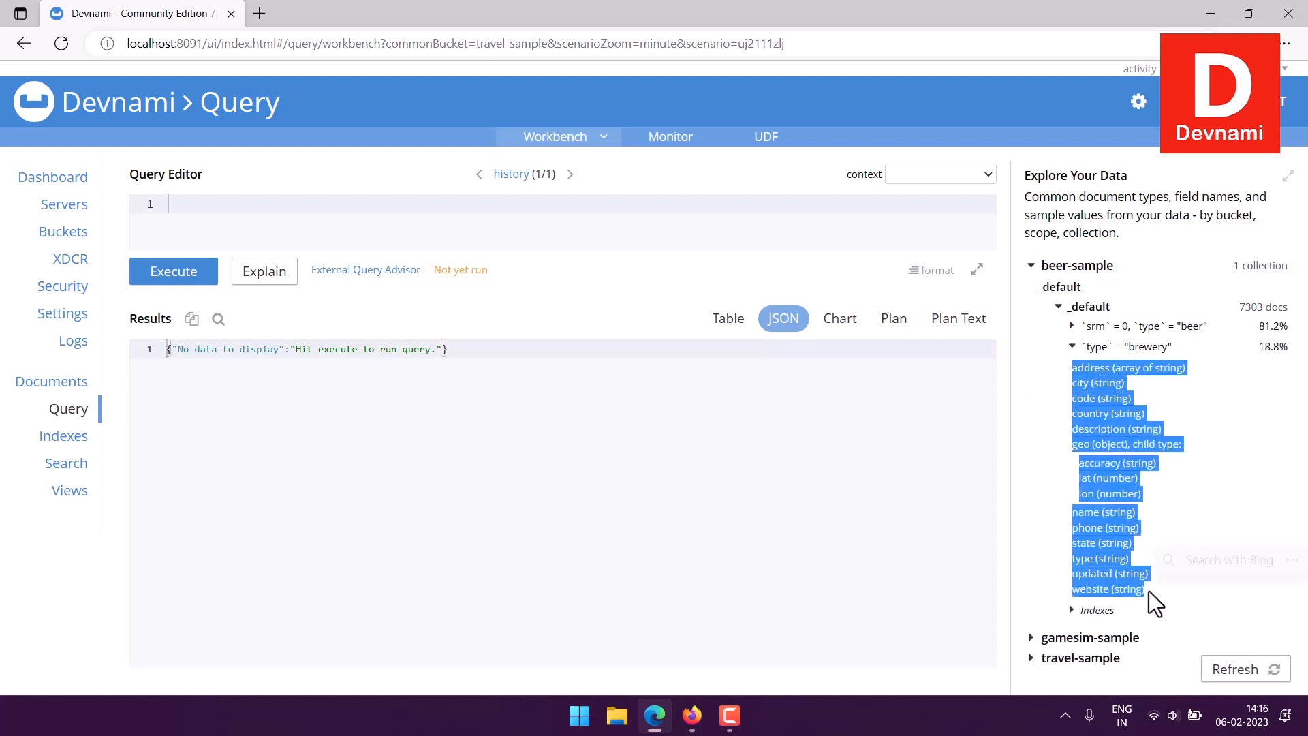
left_click(1081, 374)
left_click_drag(1074, 368, 1129, 386)
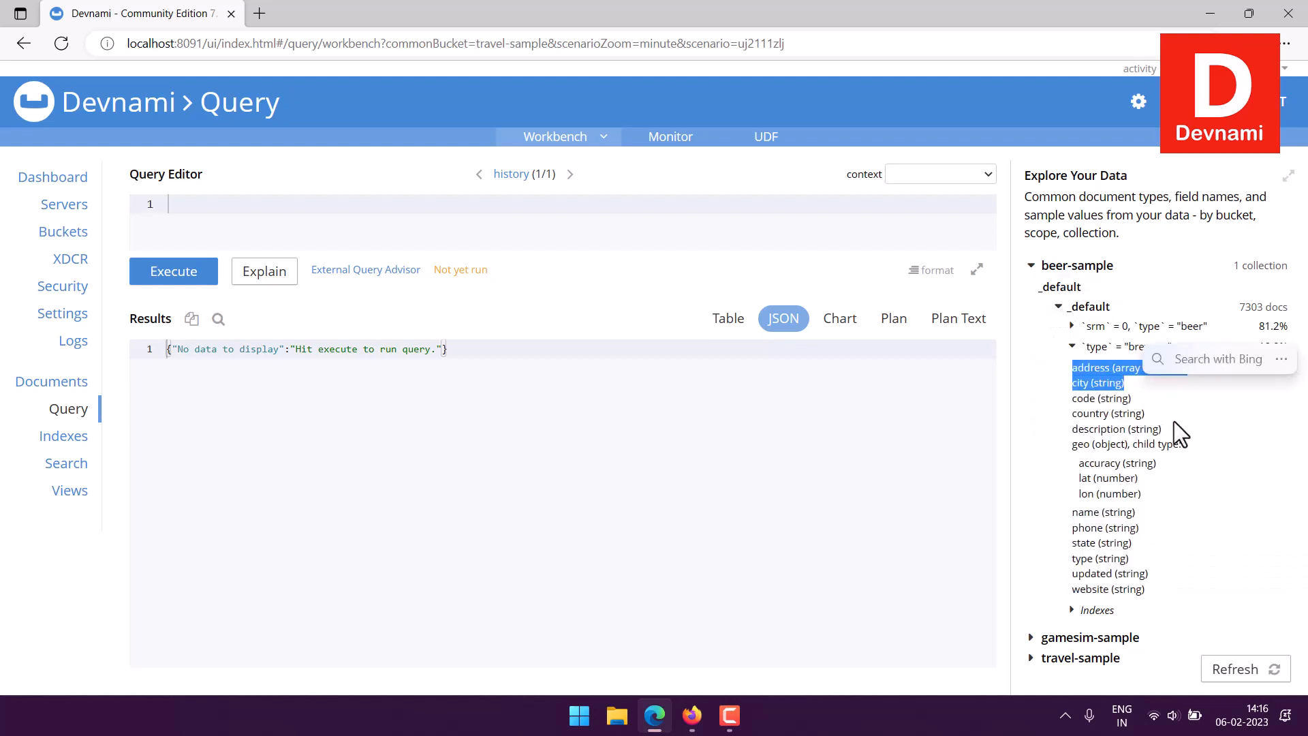
left_click_drag(1174, 424, 1074, 425)
left_click_drag(1082, 348, 1075, 409)
left_click(1076, 409)
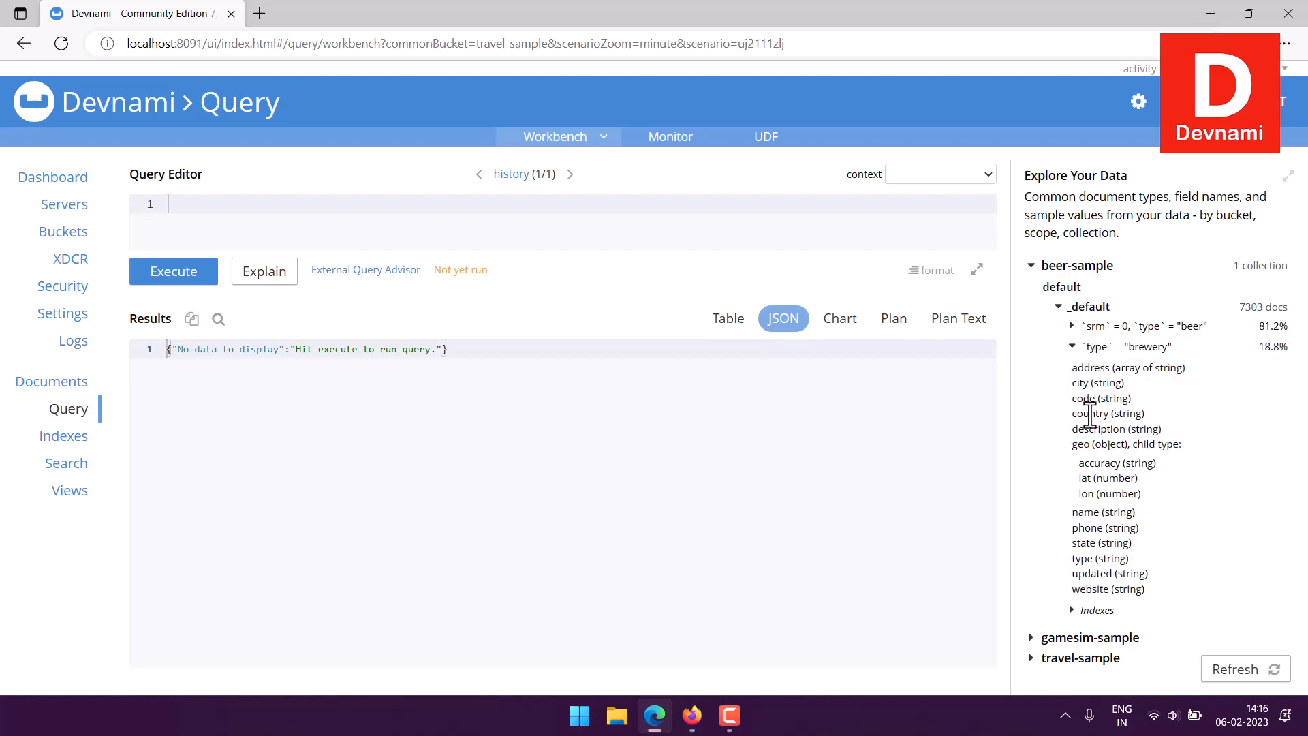
mouse_move(1156, 436)
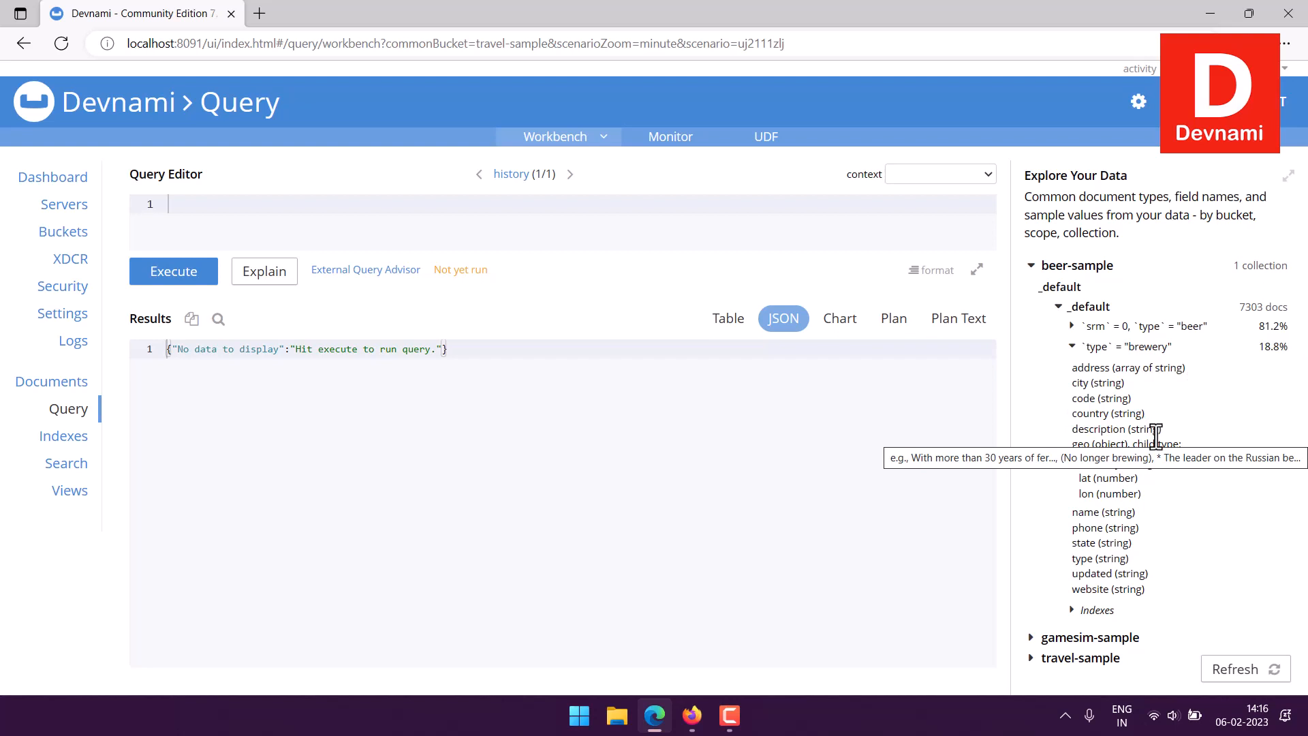